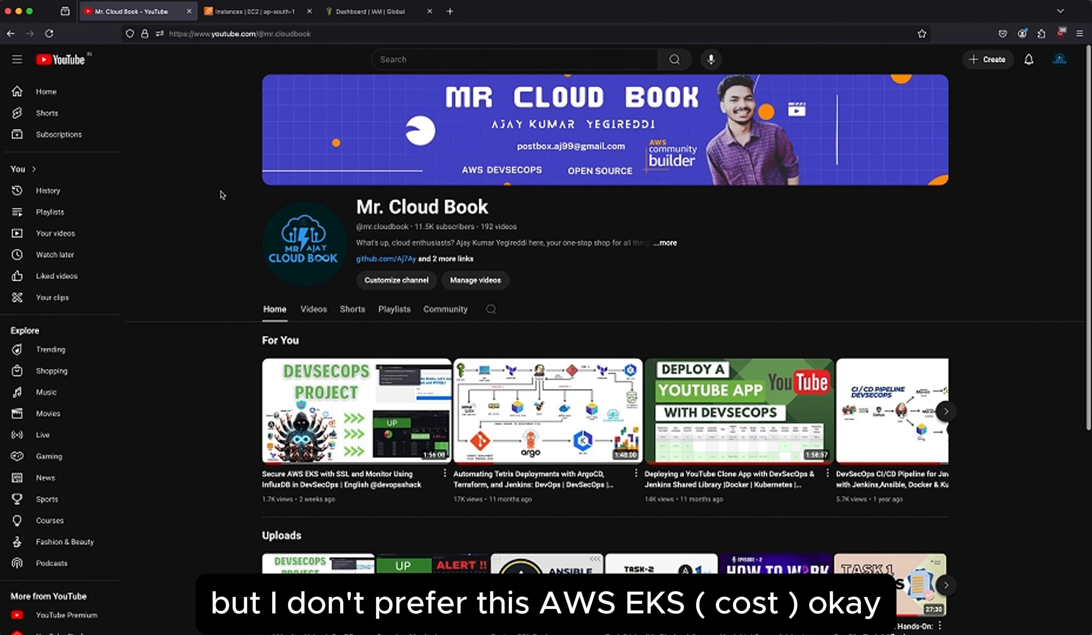
Search the AWS console for EKS from the EC2 instances page and open Elastic Kubernetes Service in a new tab.
{"action": "left_click", "coordinate": [247, 11]}
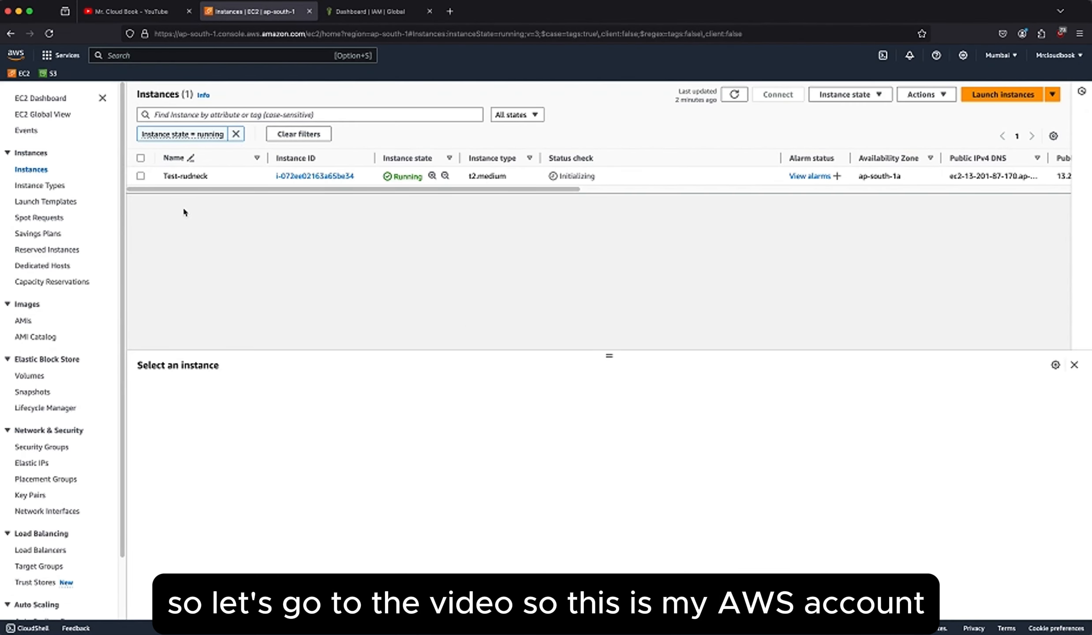
{"action": "type", "text": "EKS"}
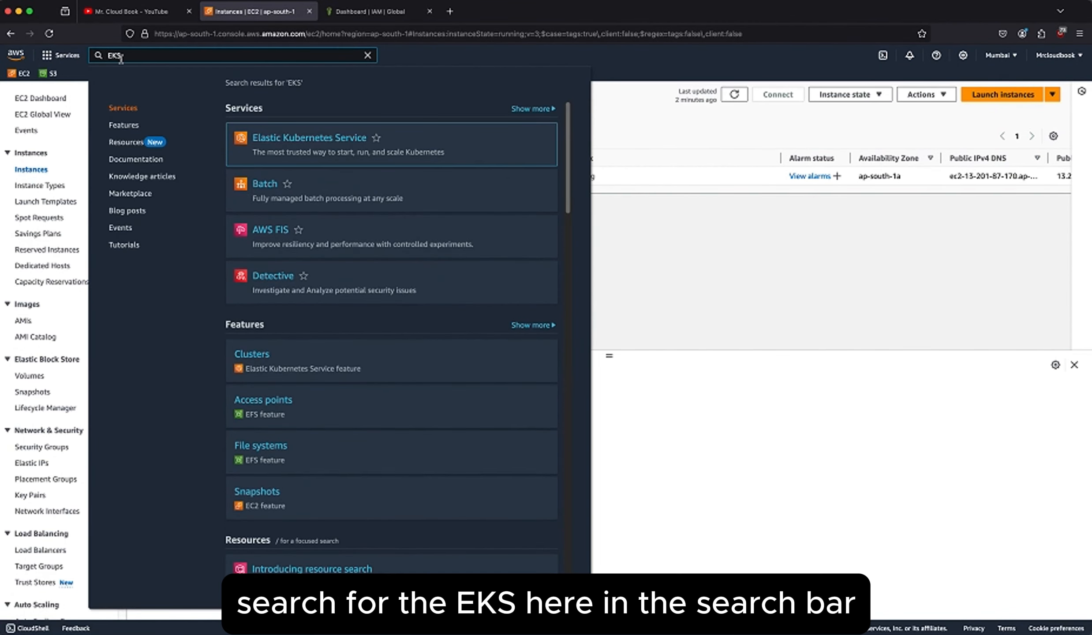
{"action": "right_click", "coordinate": [299, 141]}
{"action": "left_click", "coordinate": [335, 144]}
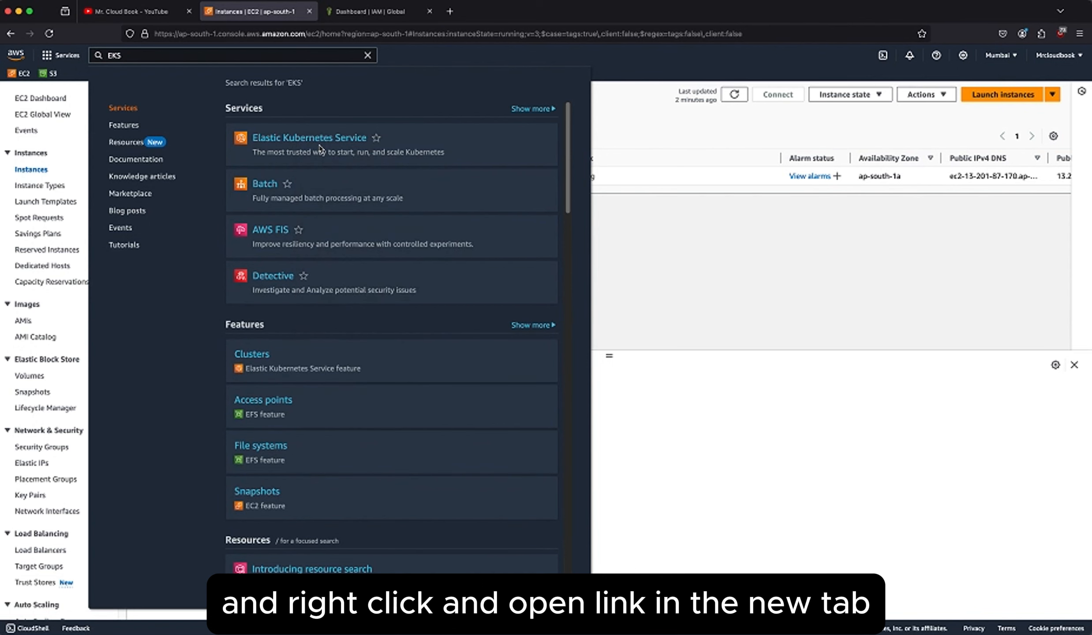
Review the open IAM, EKS and EC2 console pages, and check the EKS cluster list and the available regions.
{"action": "left_click", "coordinate": [489, 11]}
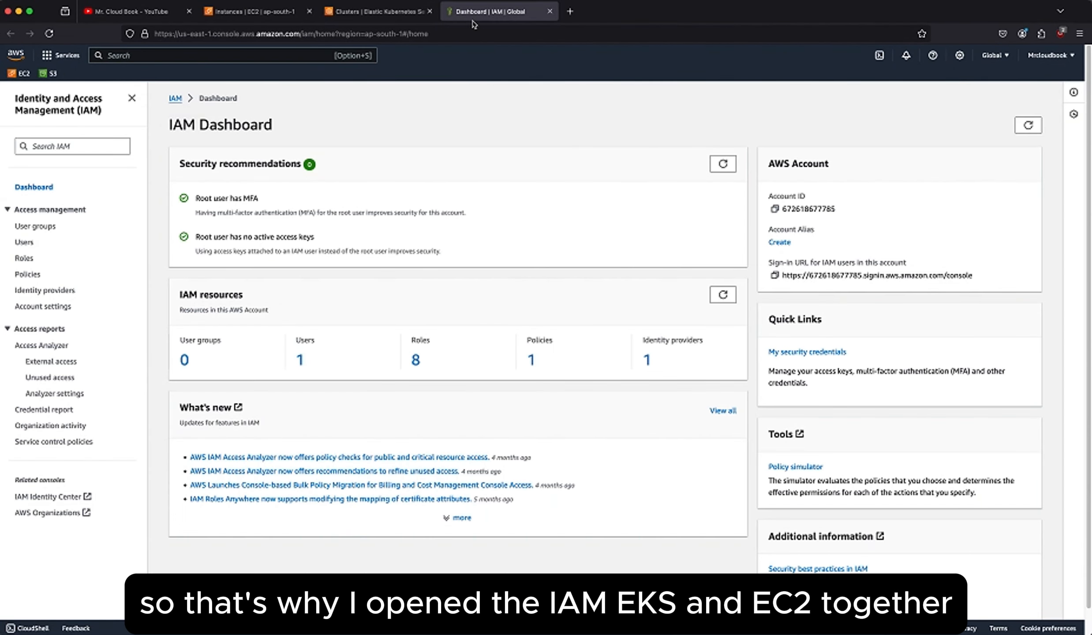
{"action": "left_click", "coordinate": [385, 13]}
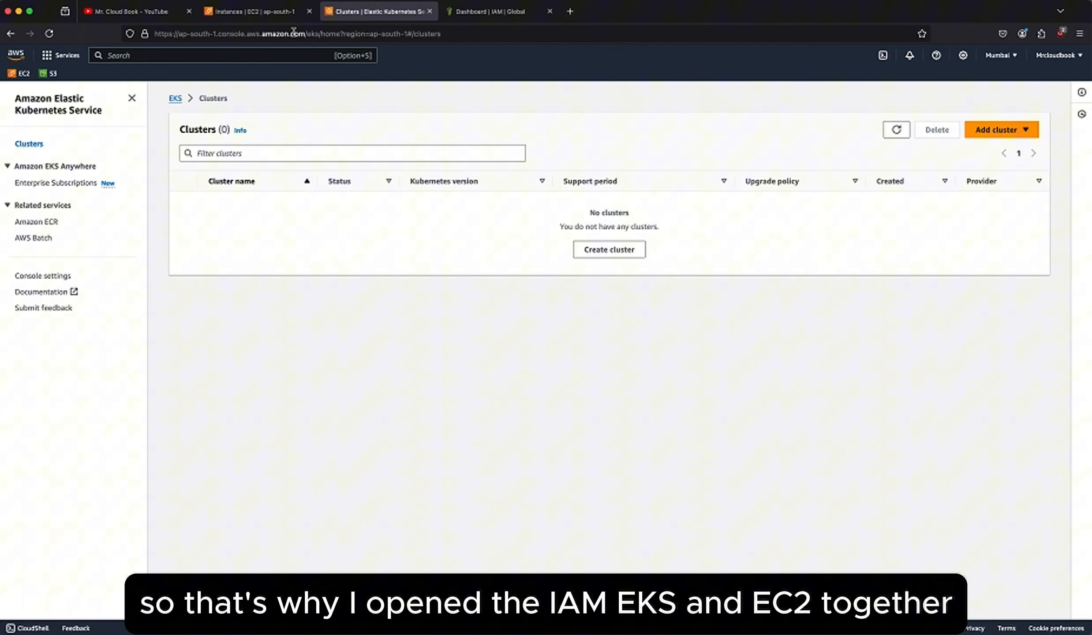
{"action": "left_click", "coordinate": [271, 16]}
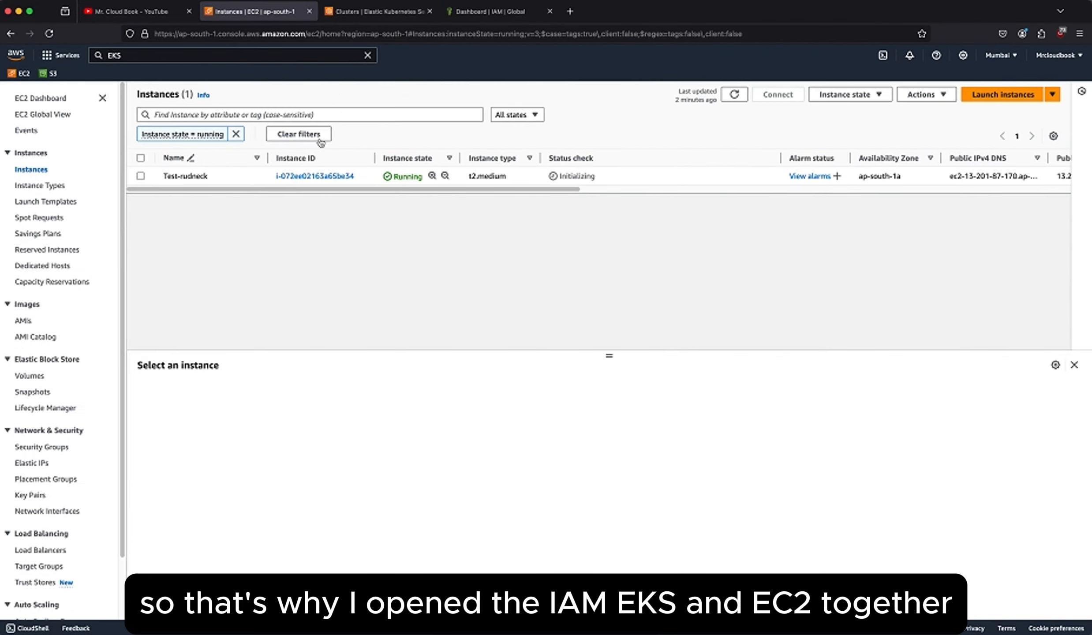
{"action": "left_click", "coordinate": [364, 17]}
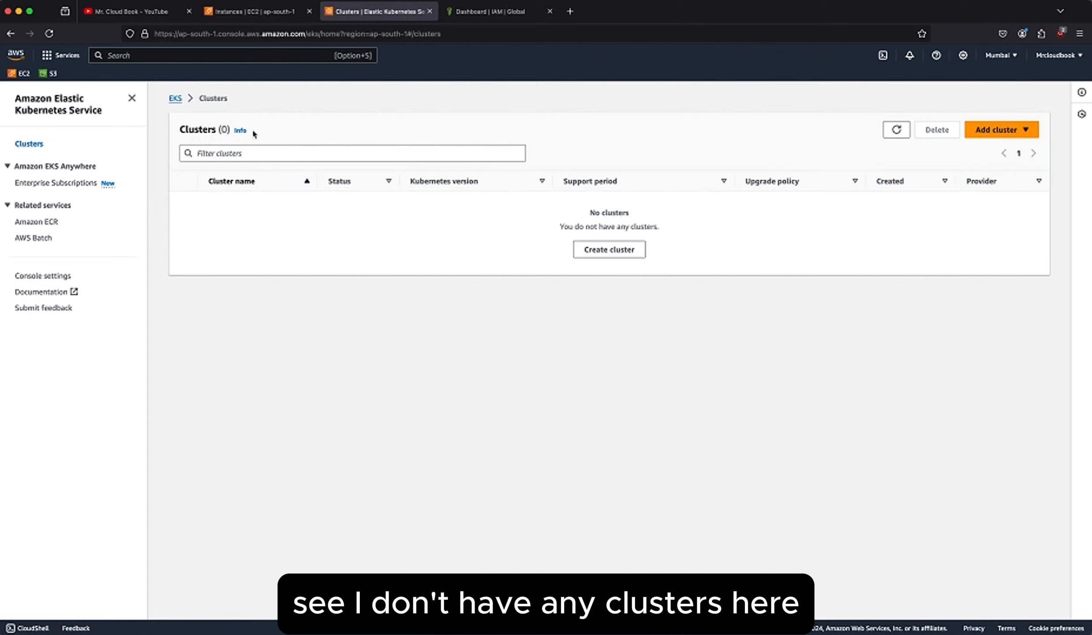
{"action": "left_click_drag", "start_coordinate": [255, 133], "coordinate": [176, 132]}
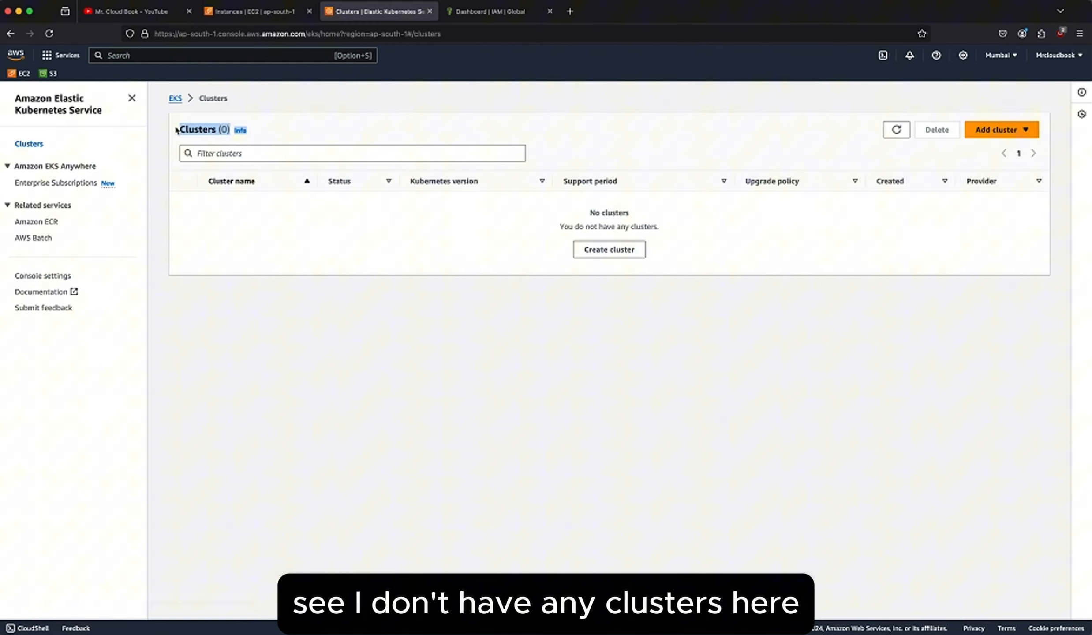
{"action": "left_click", "coordinate": [578, 104]}
{"action": "left_click", "coordinate": [999, 56]}
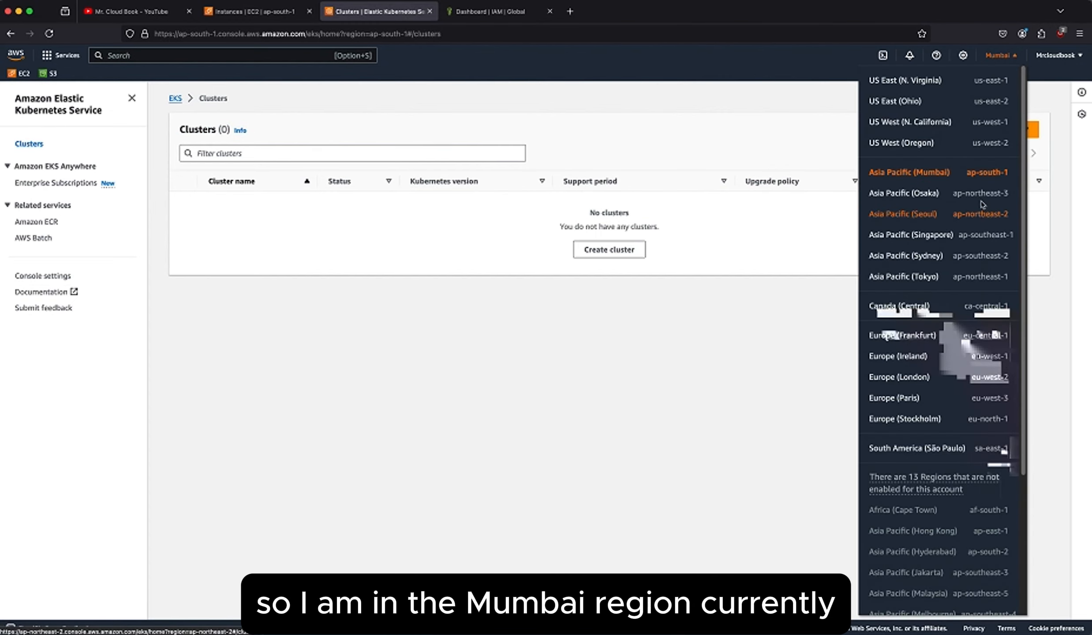
{"action": "left_click", "coordinate": [765, 297]}
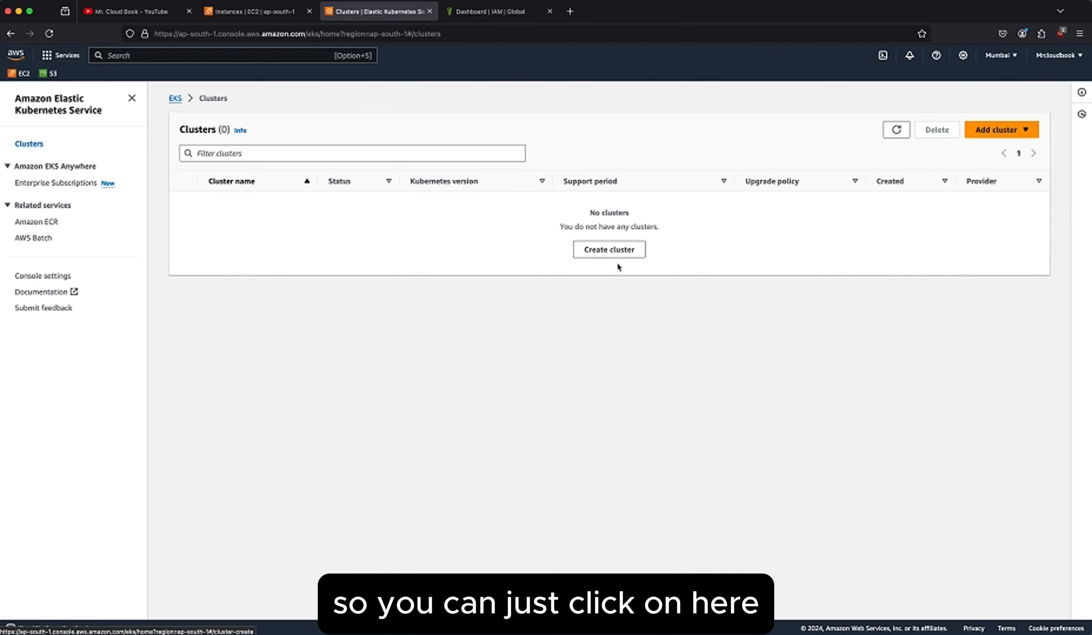
Start creating a new EKS cluster and name it K8S-MC.
{"action": "left_click", "coordinate": [987, 133]}
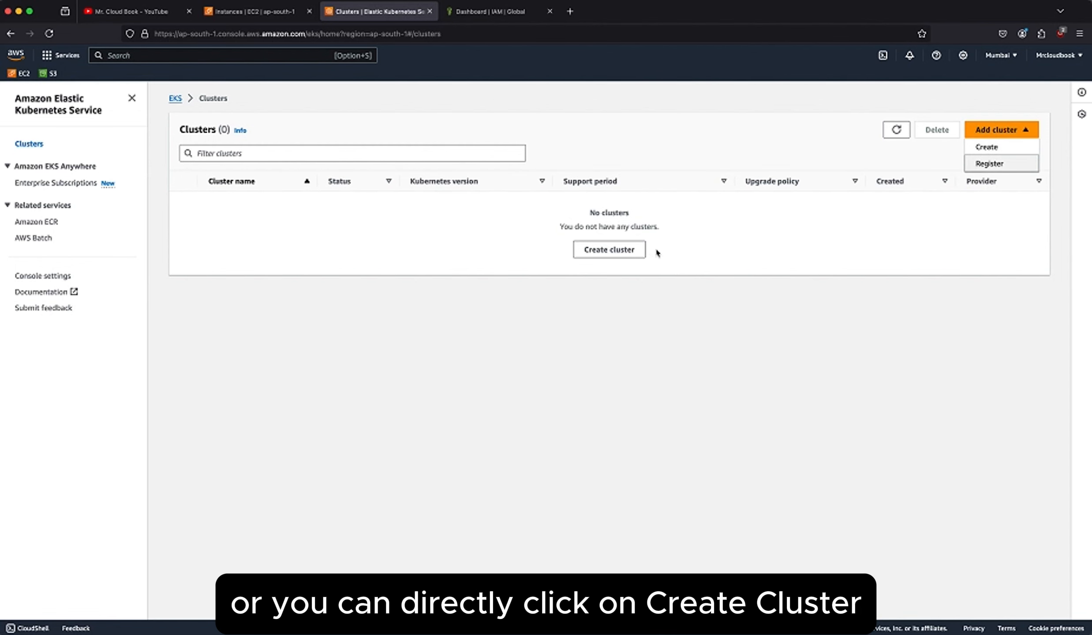
{"action": "left_click", "coordinate": [628, 251]}
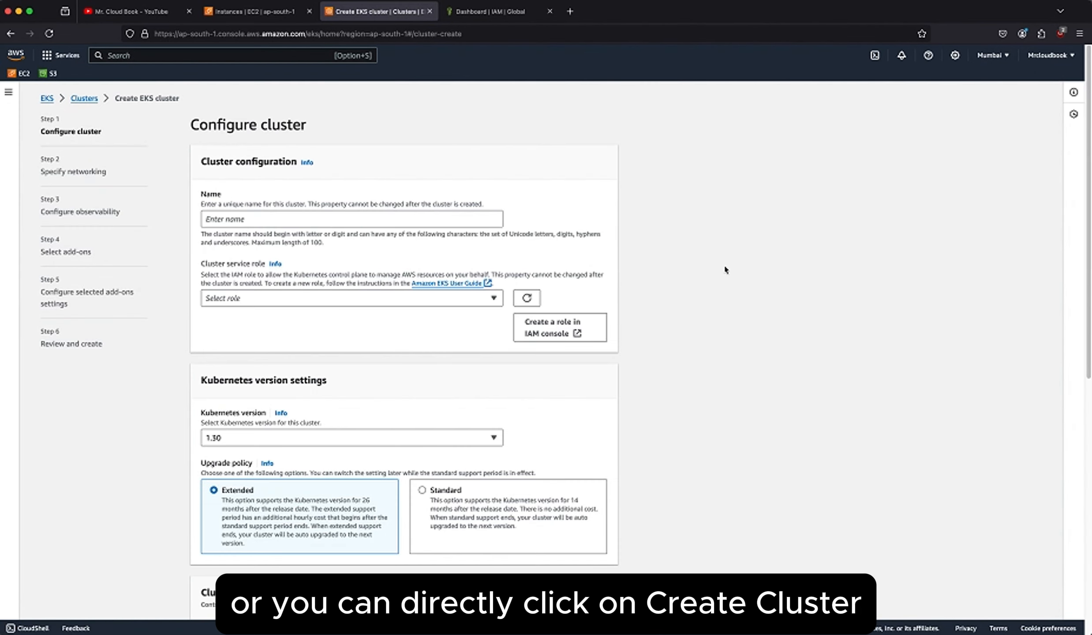
{"action": "left_click", "coordinate": [361, 216]}
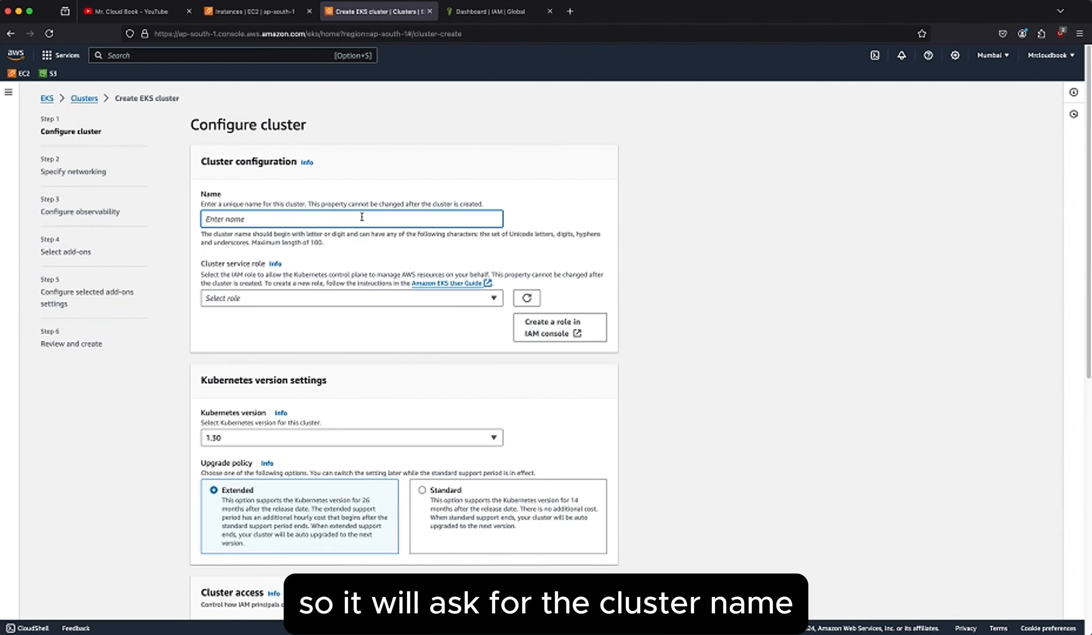
{"action": "type", "text": "K"}
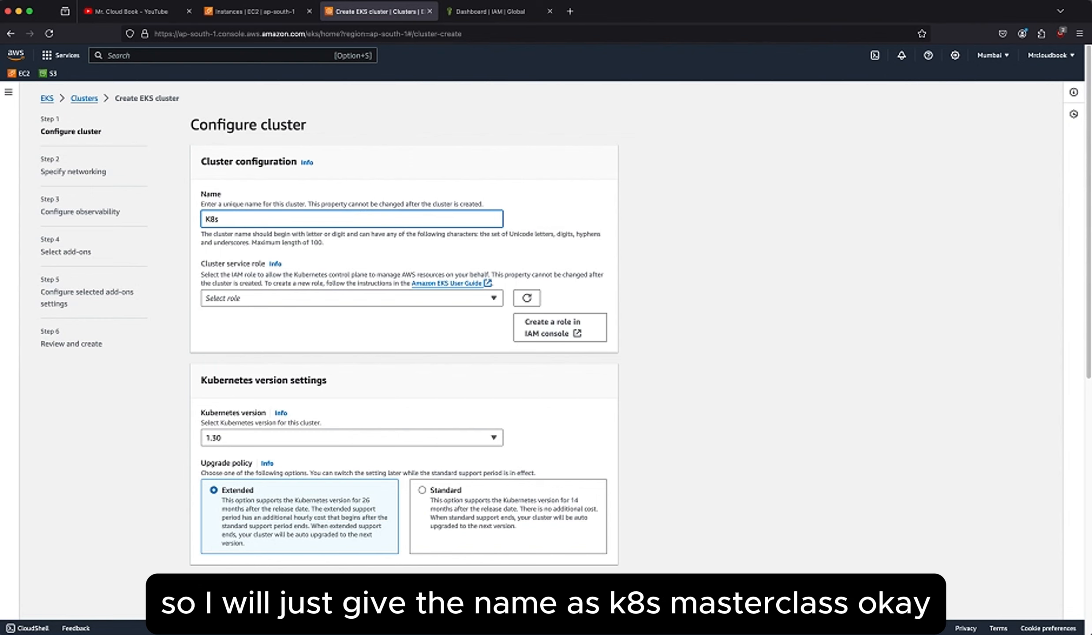
{"action": "type", "text": "8S-"}
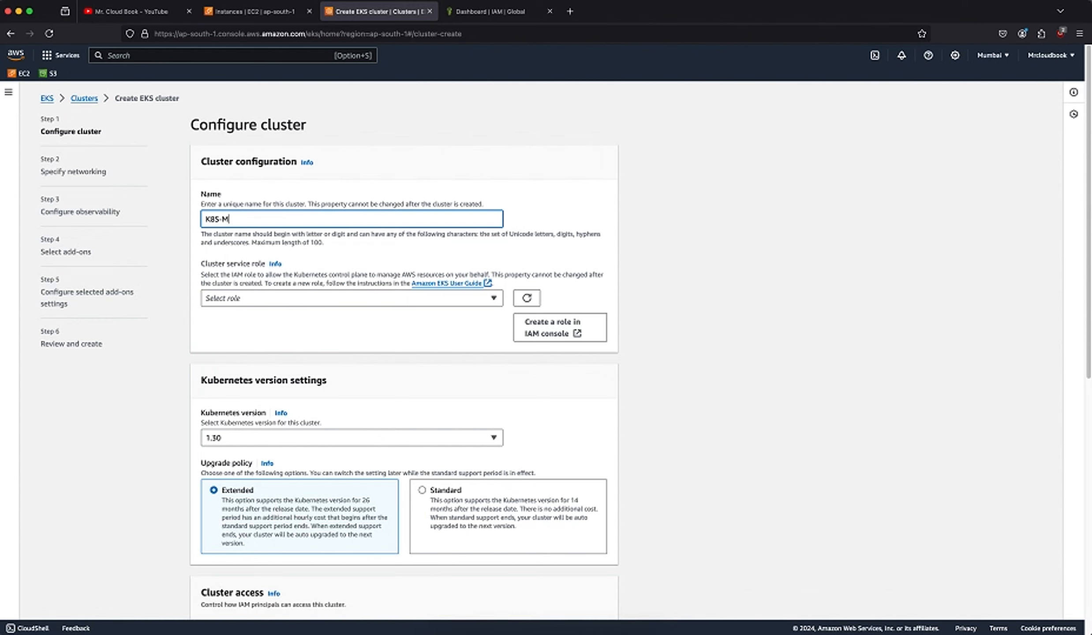
{"action": "type", "text": "MC"}
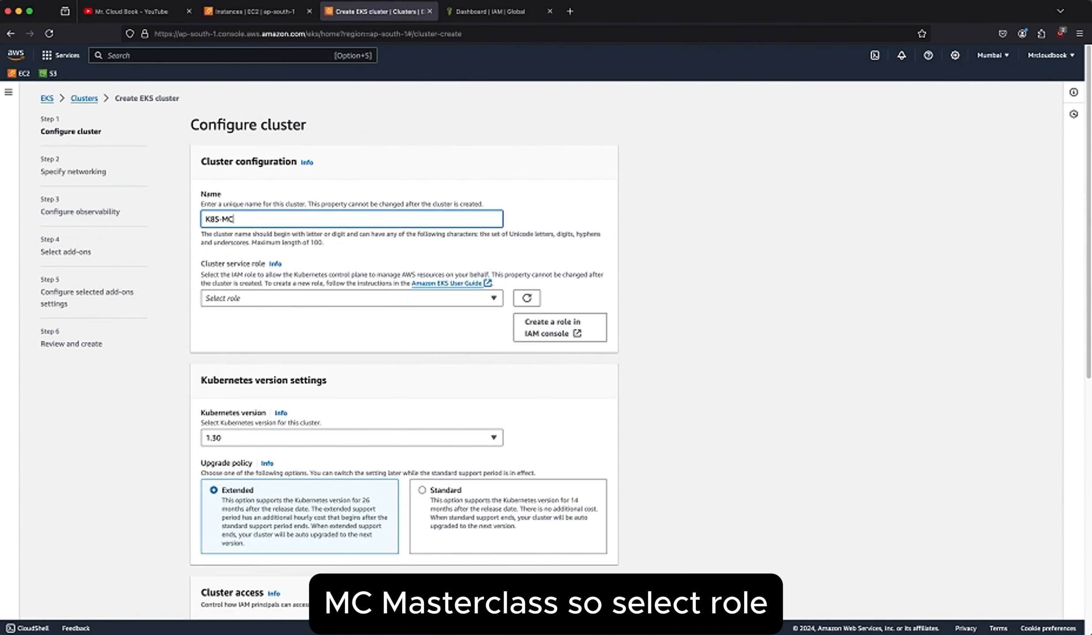
Check the available cluster service roles, open the IAM role creation page from there, and return to the cluster form.
{"action": "left_click", "coordinate": [390, 297]}
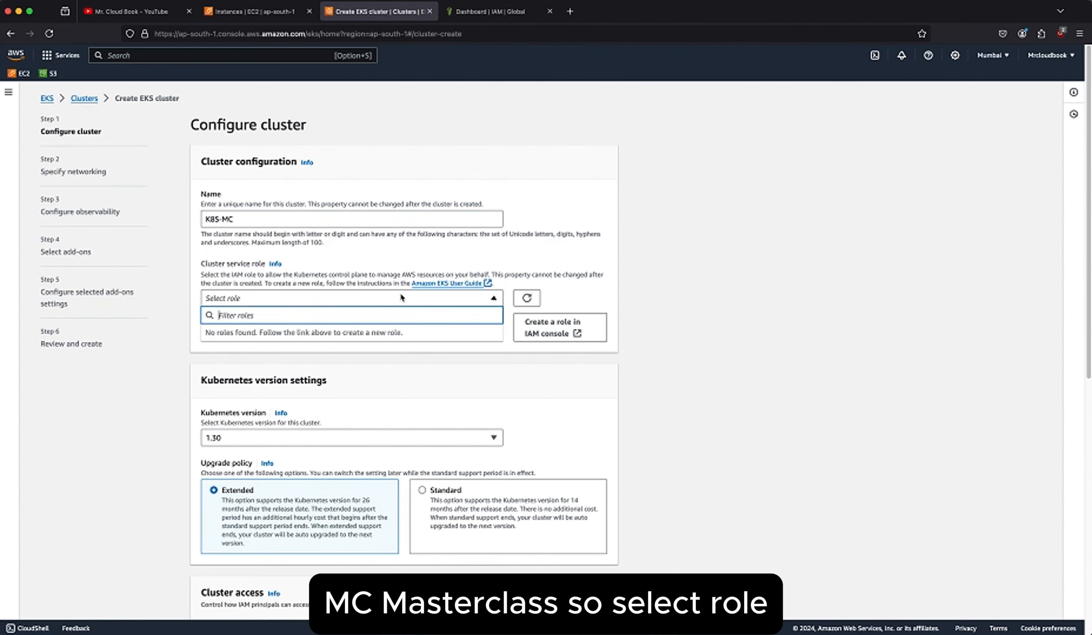
{"action": "left_click", "coordinate": [535, 332]}
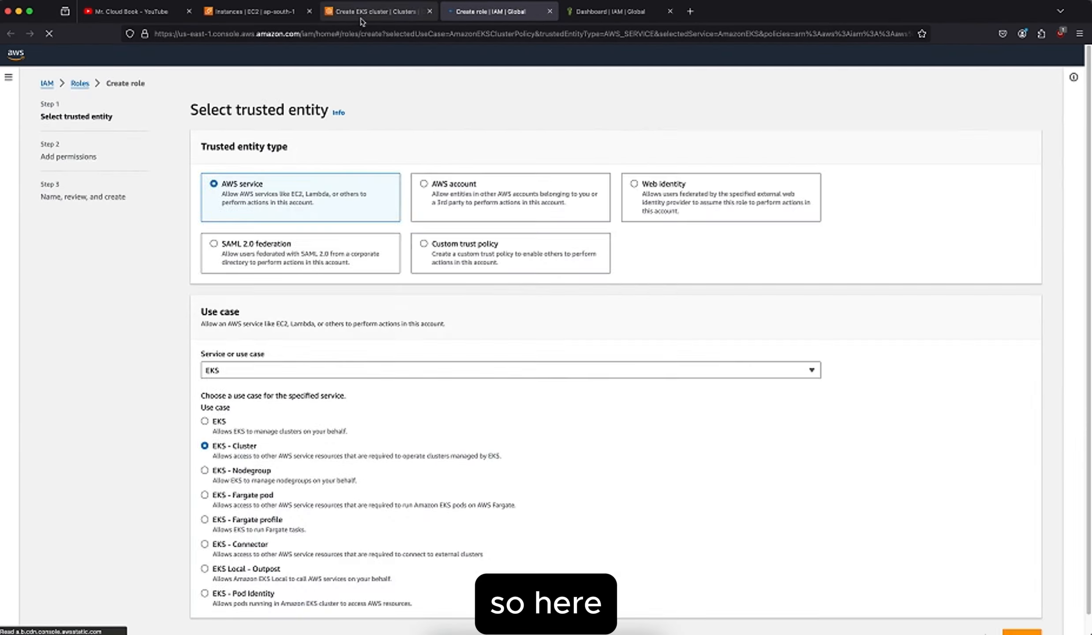
{"action": "left_click", "coordinate": [361, 13]}
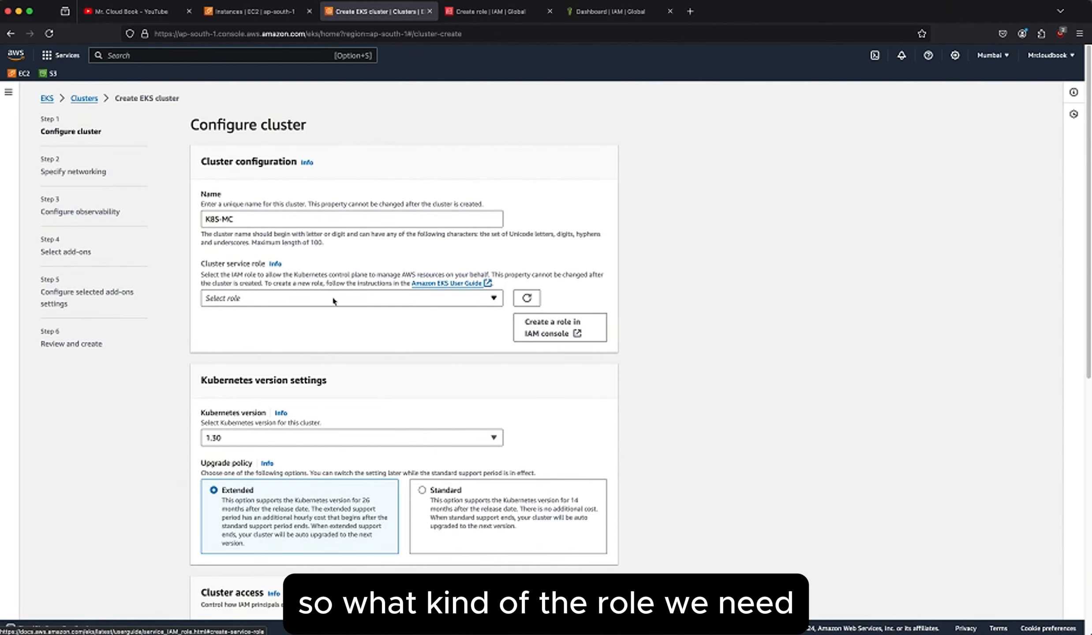
Open the Amazon EKS User Guide for the cluster service role and read the instructions for creating eksClusterRole.
{"action": "left_click_drag", "start_coordinate": [204, 267], "coordinate": [273, 261]}
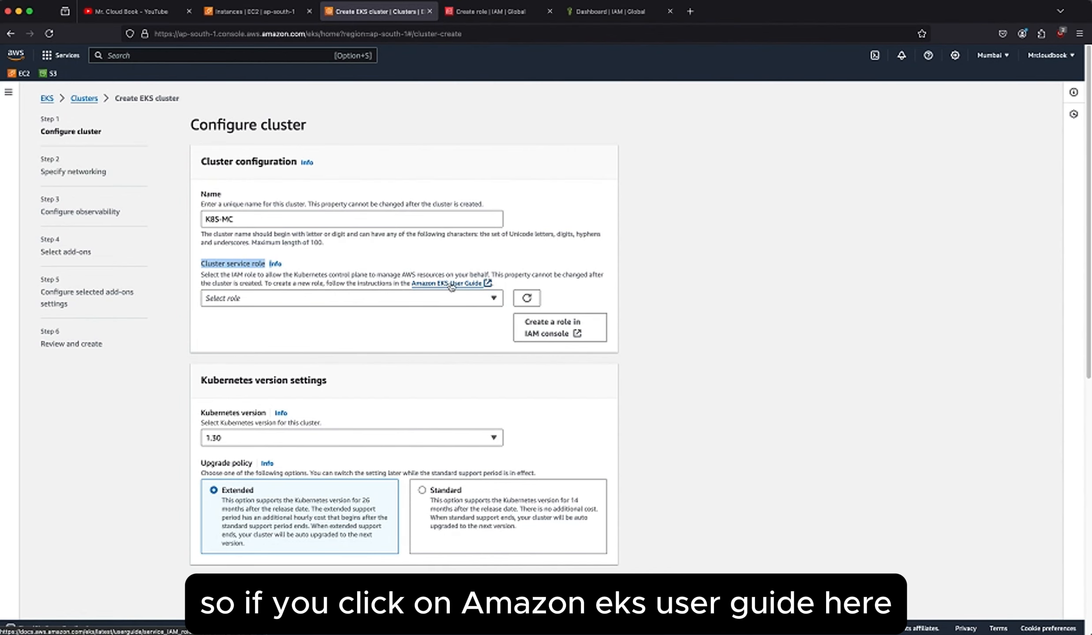
{"action": "left_click", "coordinate": [470, 286]}
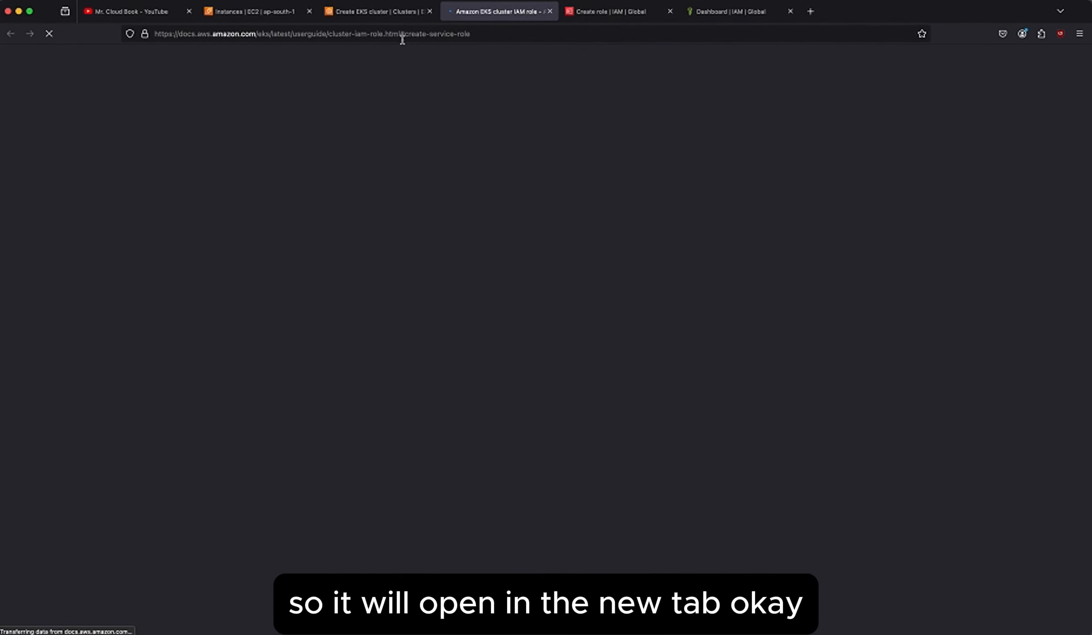
{"action": "left_click", "coordinate": [379, 11]}
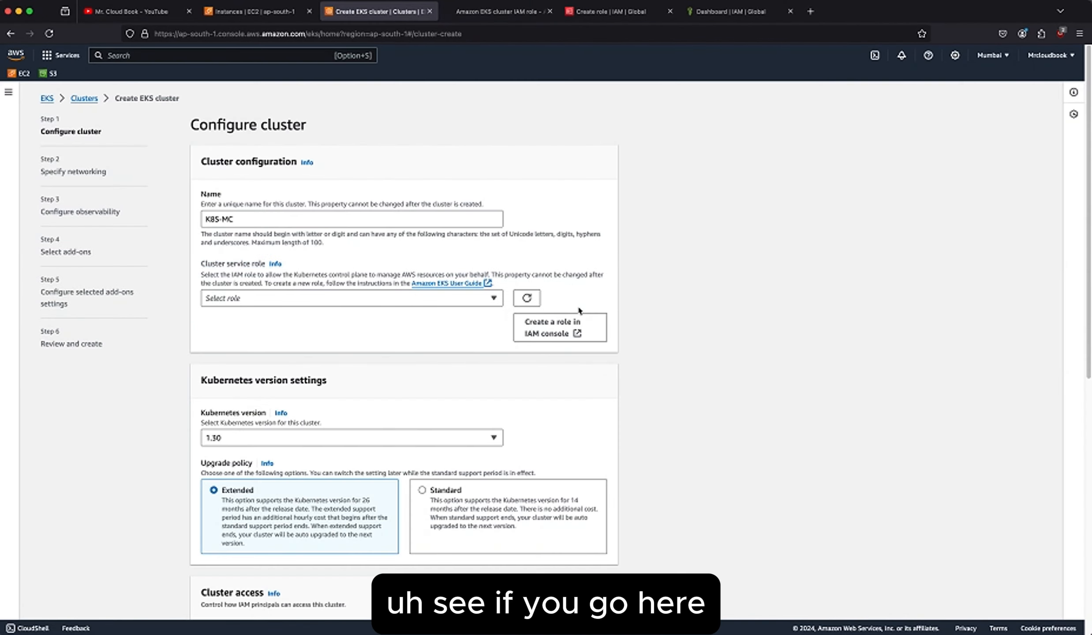
{"action": "left_click", "coordinate": [482, 9]}
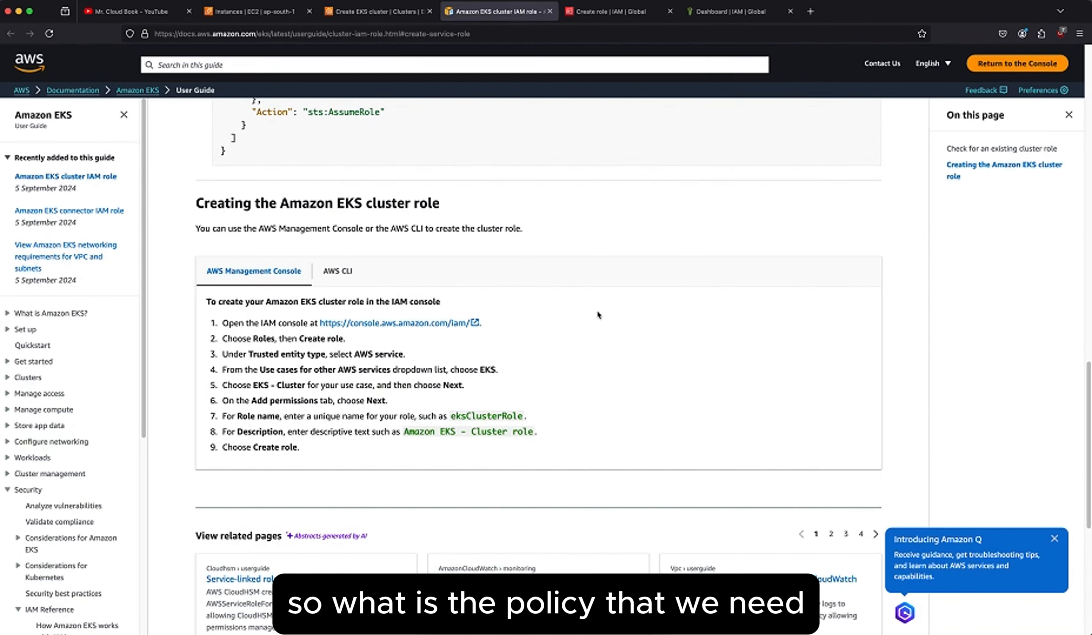
{"action": "scroll", "coordinate": [563, 352], "scroll_direction": "down", "scroll_amount": 2}
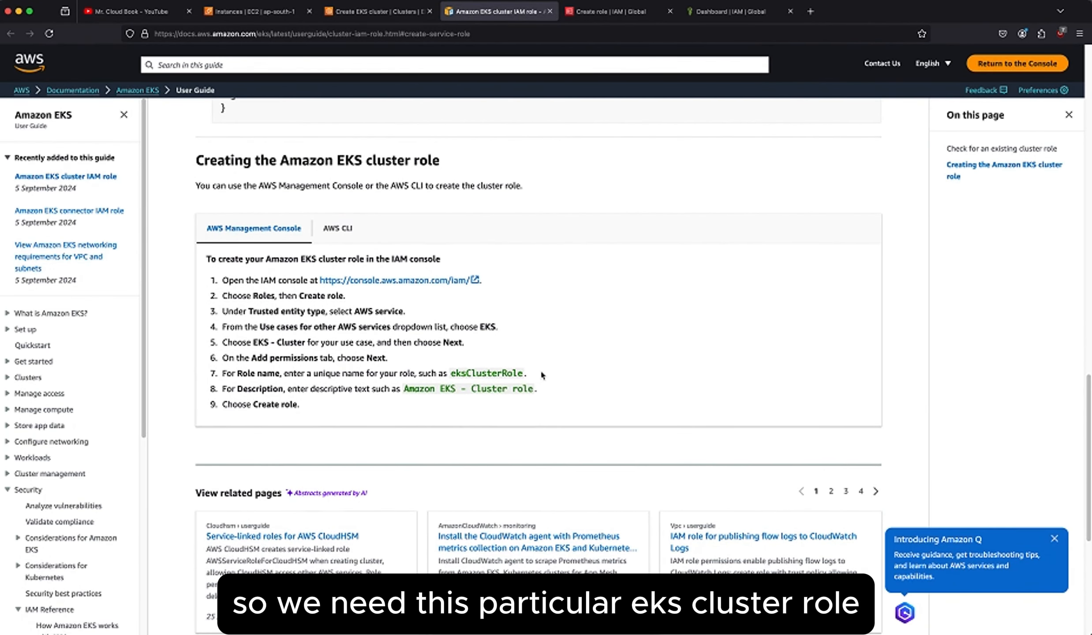
{"action": "left_click_drag", "start_coordinate": [541, 374], "coordinate": [448, 373]}
{"action": "left_click", "coordinate": [681, 352]}
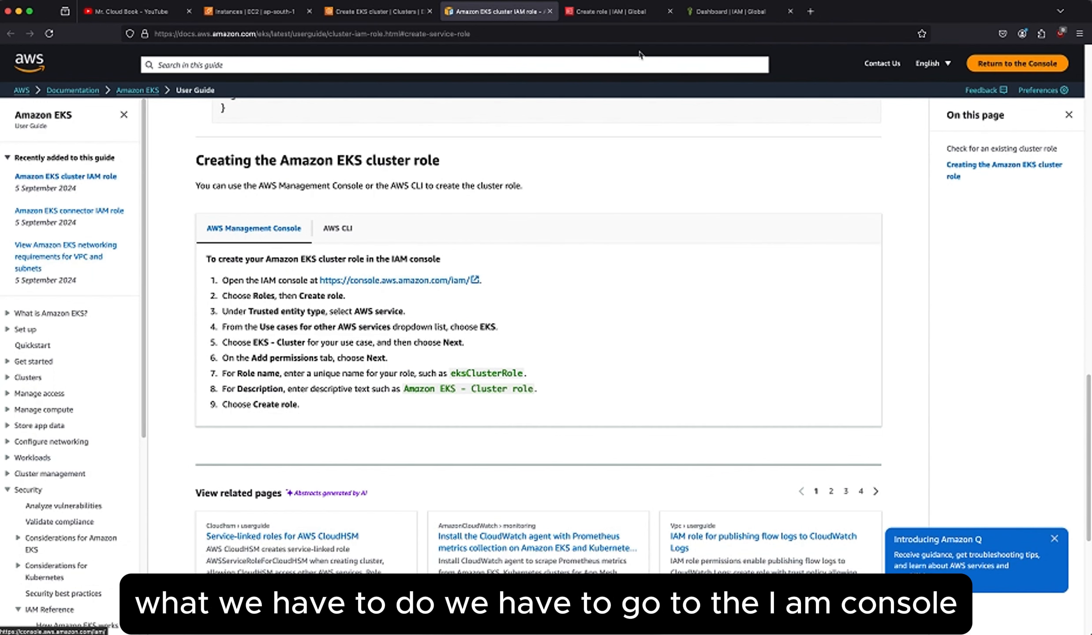
Leave the prefilled role form in the IAM console and start creating a new role from the Roles list.
{"action": "left_click", "coordinate": [619, 17]}
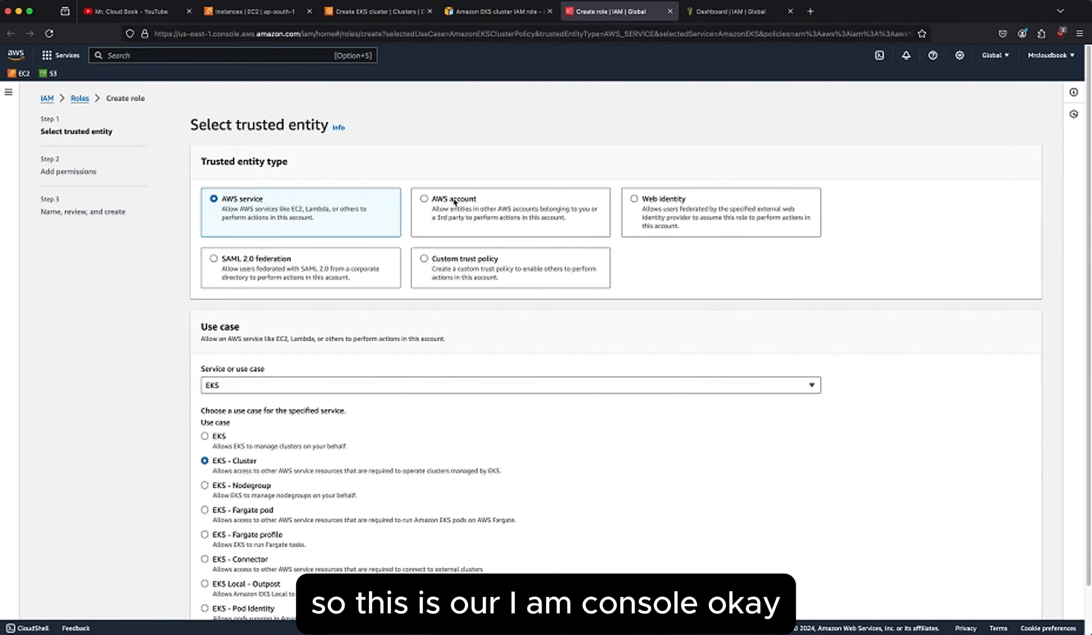
{"action": "left_click", "coordinate": [48, 99]}
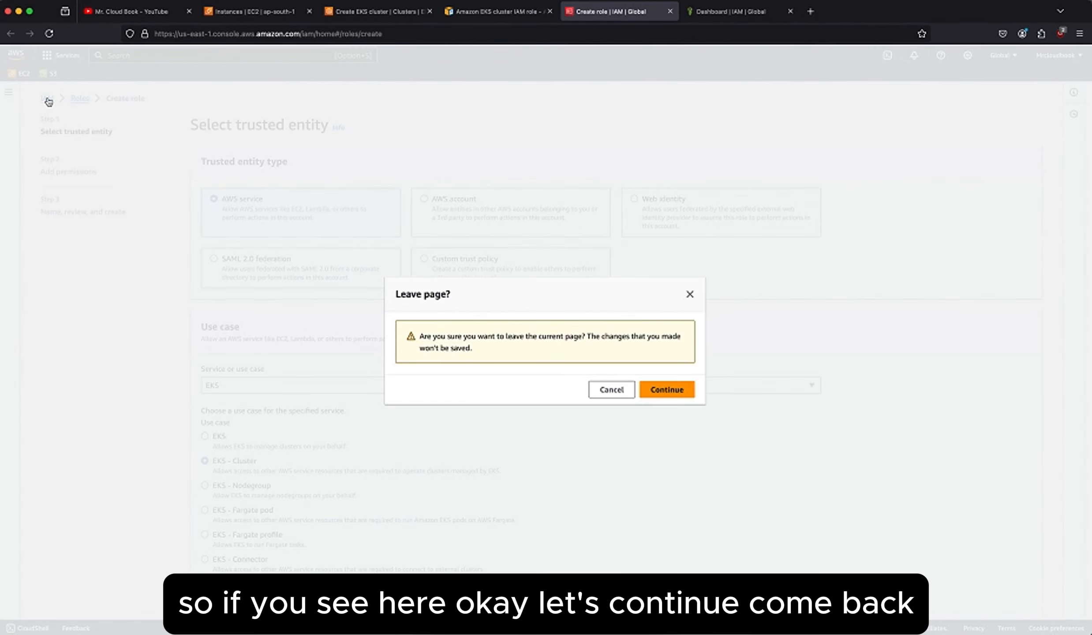
{"action": "left_click", "coordinate": [667, 390]}
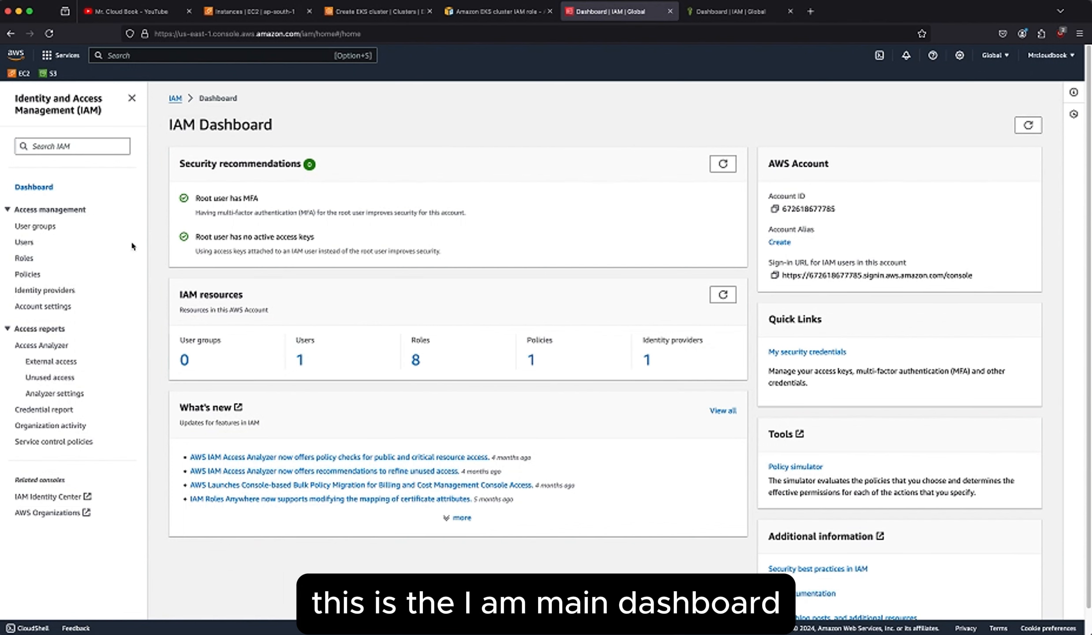
{"action": "left_click", "coordinate": [24, 262]}
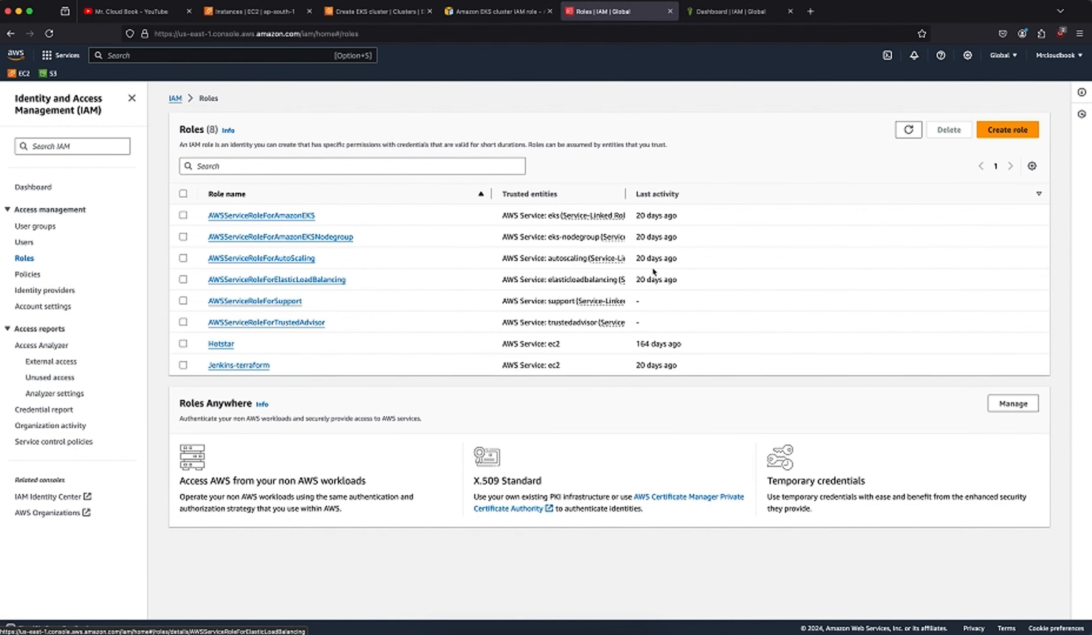
{"action": "left_click", "coordinate": [993, 134]}
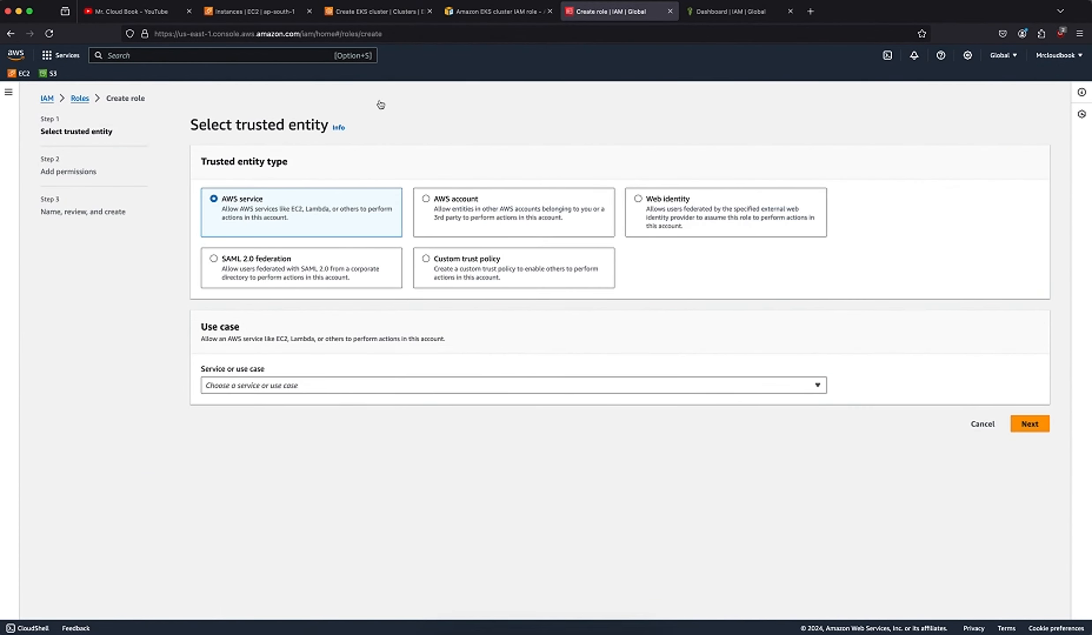
Following the EKS User Guide, choose EKS as the trusted AWS service and EKS - Cluster as the new role's use case.
{"action": "left_click", "coordinate": [476, 11]}
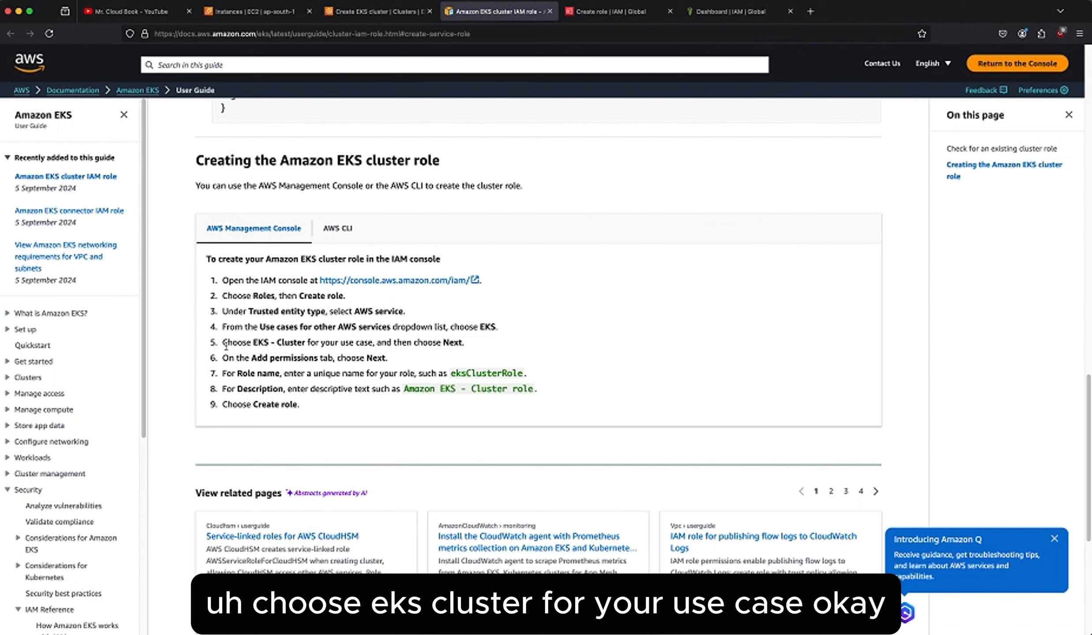
{"action": "left_click_drag", "start_coordinate": [222, 343], "coordinate": [371, 343]}
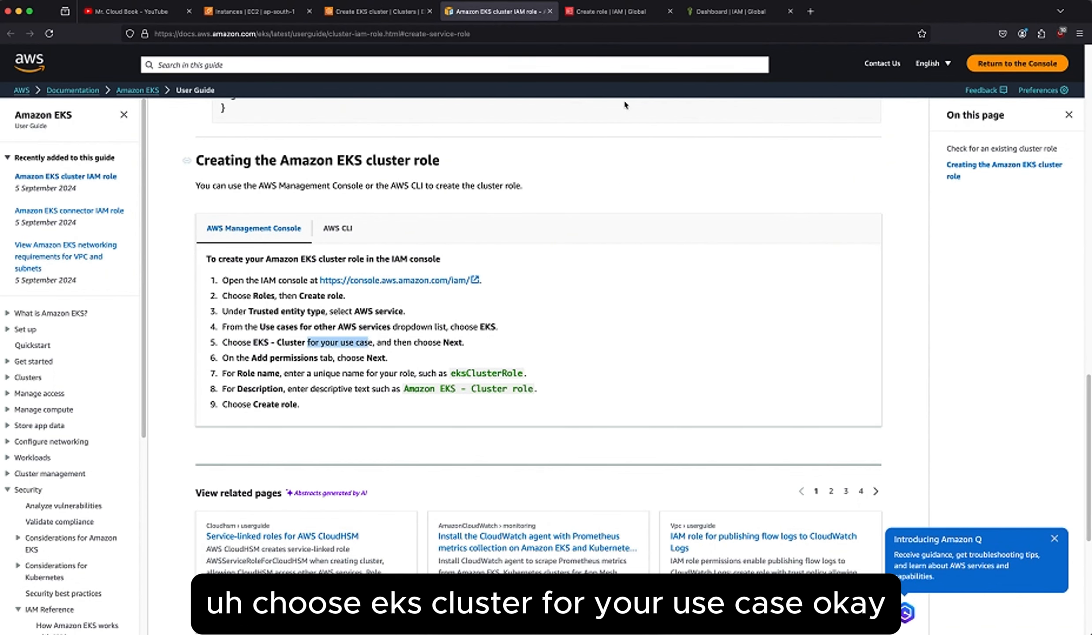
{"action": "left_click", "coordinate": [600, 9]}
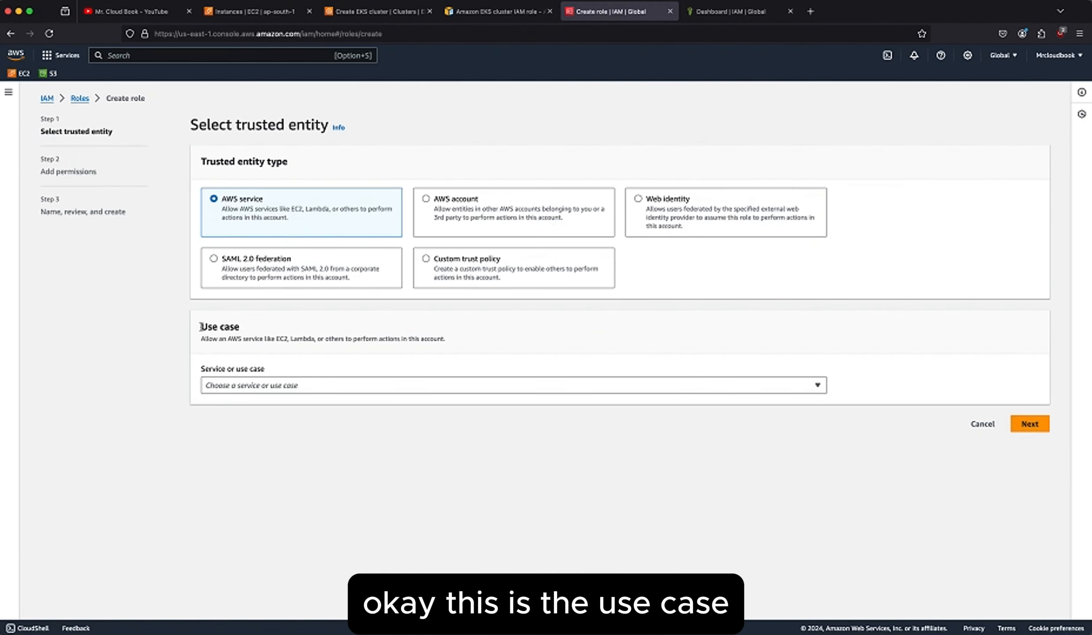
{"action": "left_click_drag", "start_coordinate": [201, 326], "coordinate": [268, 331]}
{"action": "left_click", "coordinate": [244, 385]}
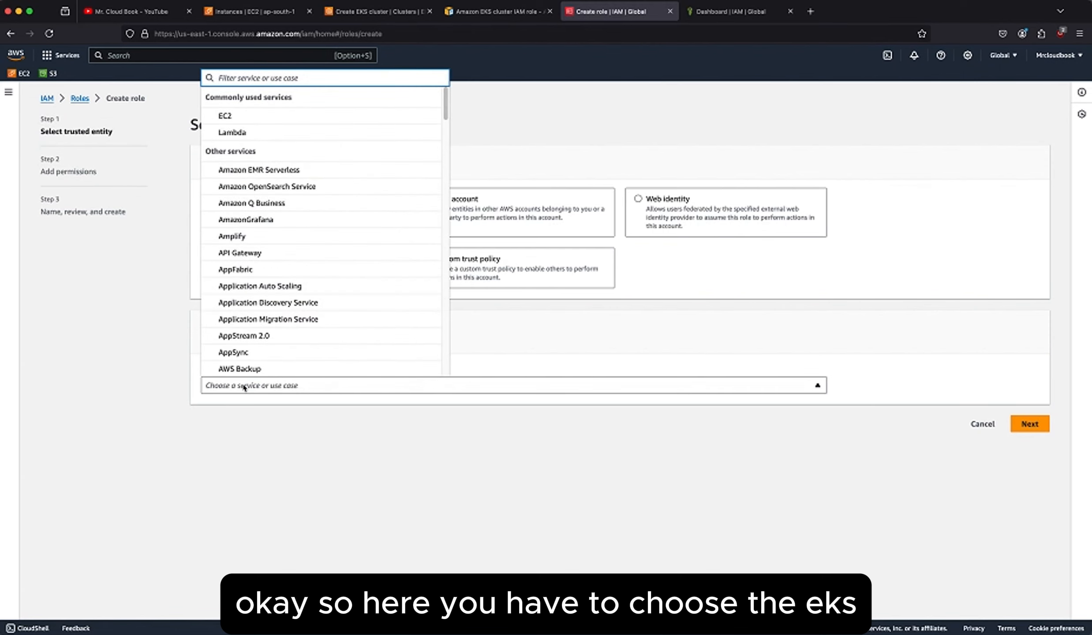
{"action": "type", "text": "EKS"}
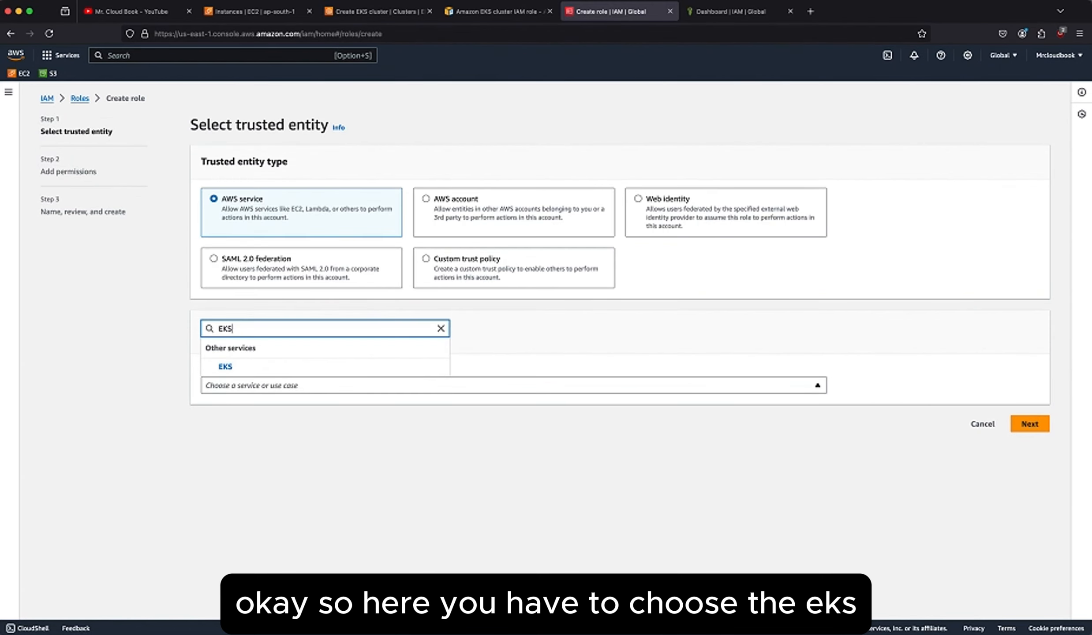
{"action": "left_click", "coordinate": [235, 369]}
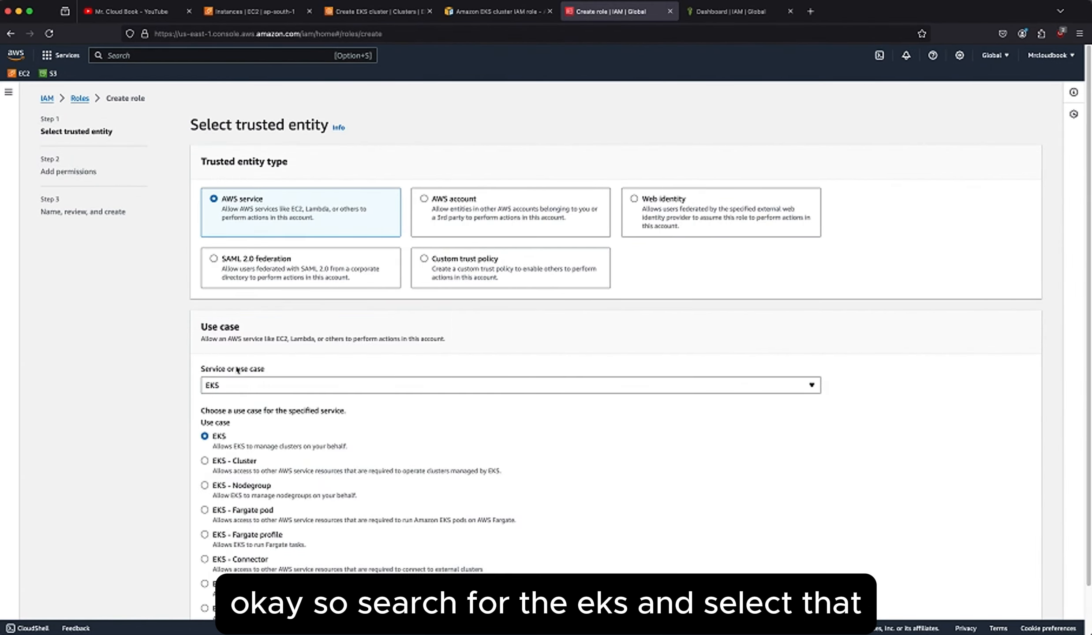
{"action": "left_click", "coordinate": [204, 460]}
Check the use-case instruction in the User Guide and continue the role creation to the permissions stage.
{"action": "left_click", "coordinate": [488, 13]}
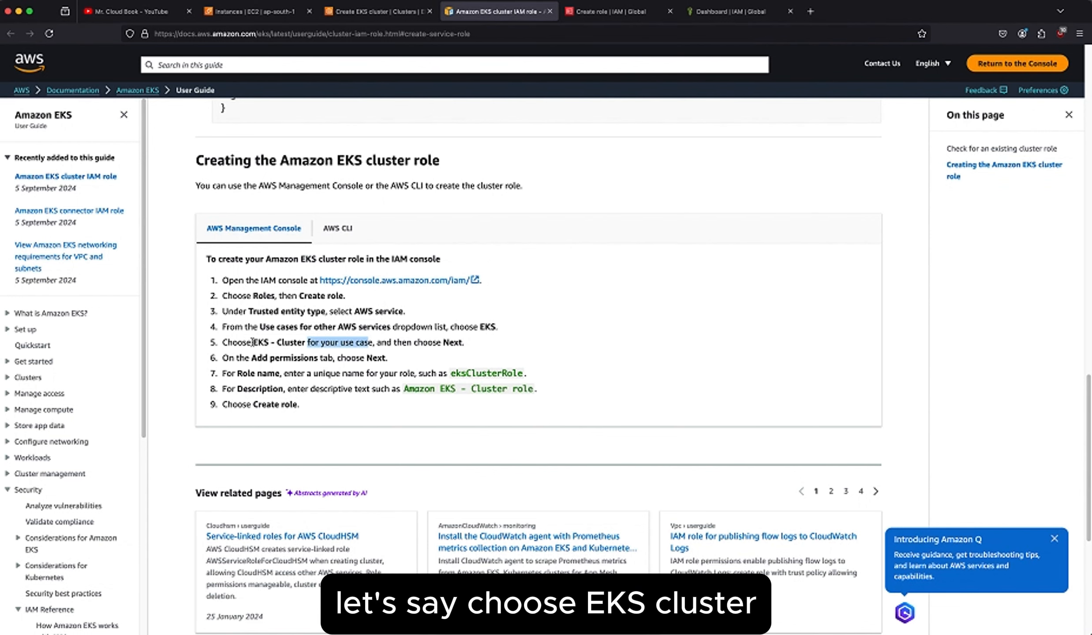
{"action": "left_click_drag", "start_coordinate": [253, 343], "coordinate": [306, 342]}
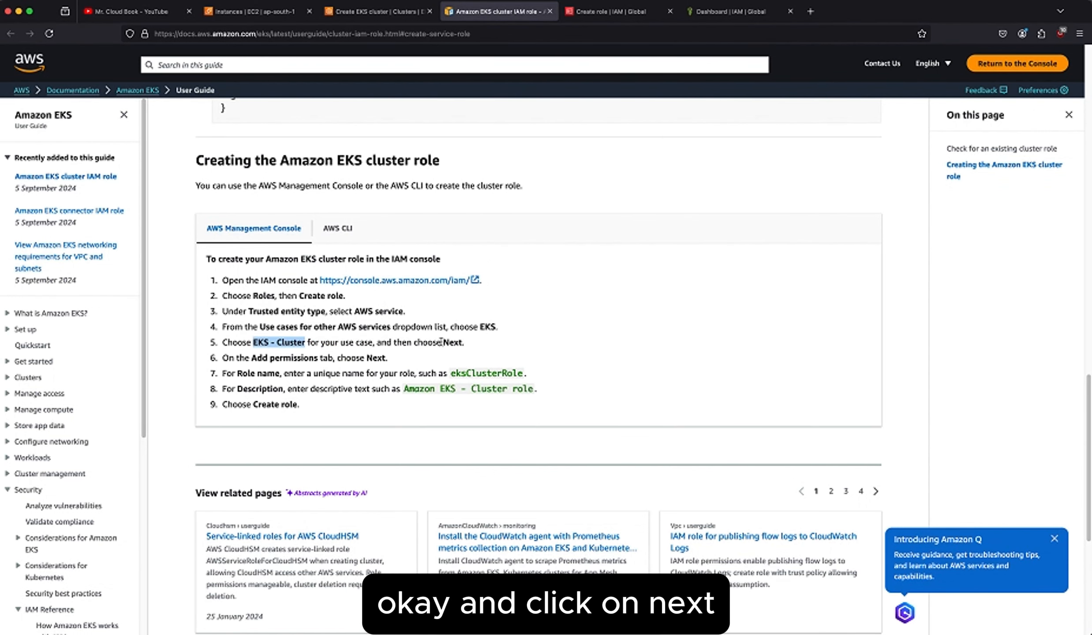
{"action": "left_click", "coordinate": [611, 11]}
{"action": "scroll", "coordinate": [591, 380], "scroll_direction": "down", "scroll_amount": 3}
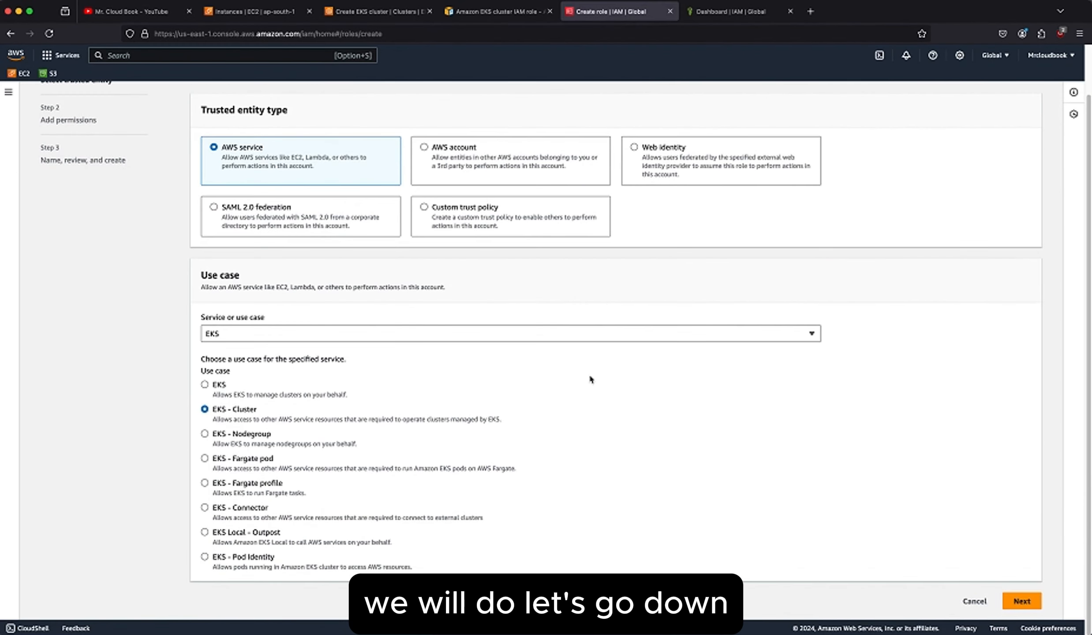
{"action": "left_click", "coordinate": [1020, 600]}
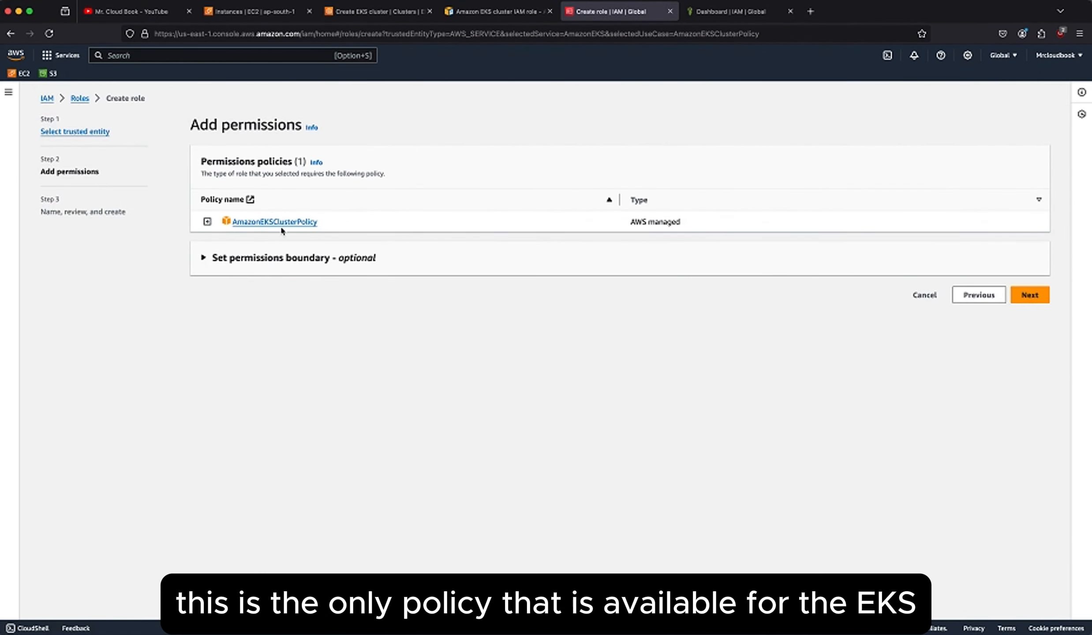
Check the guide's instruction on adding permissions, keep AmazonEKSClusterPolicy as the role's policy, and continue to the role details.
{"action": "left_click", "coordinate": [499, 11]}
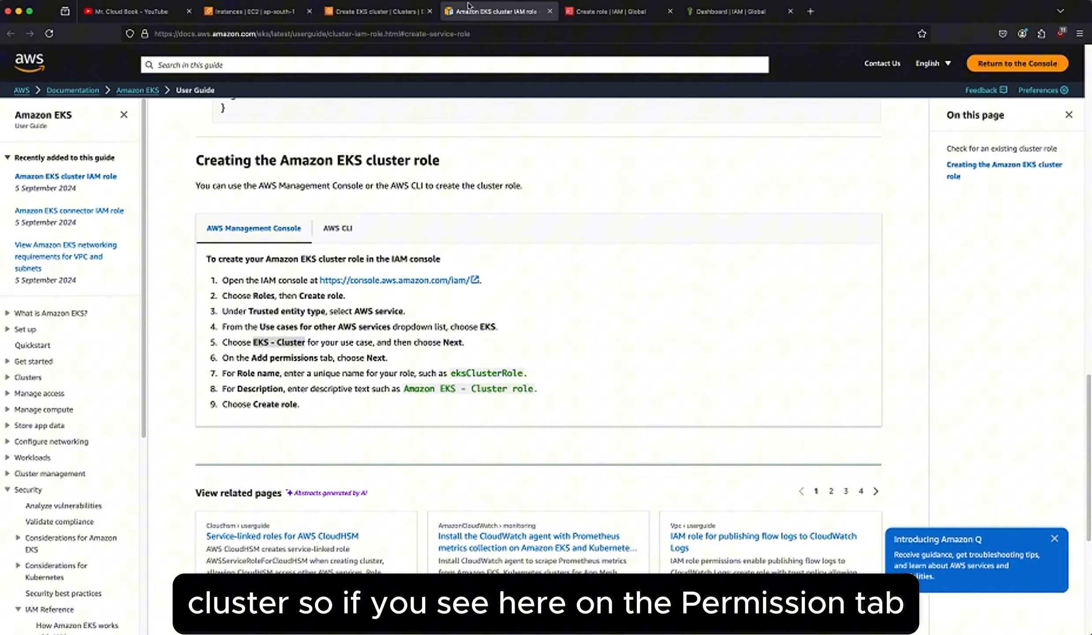
{"action": "left_click", "coordinate": [437, 358]}
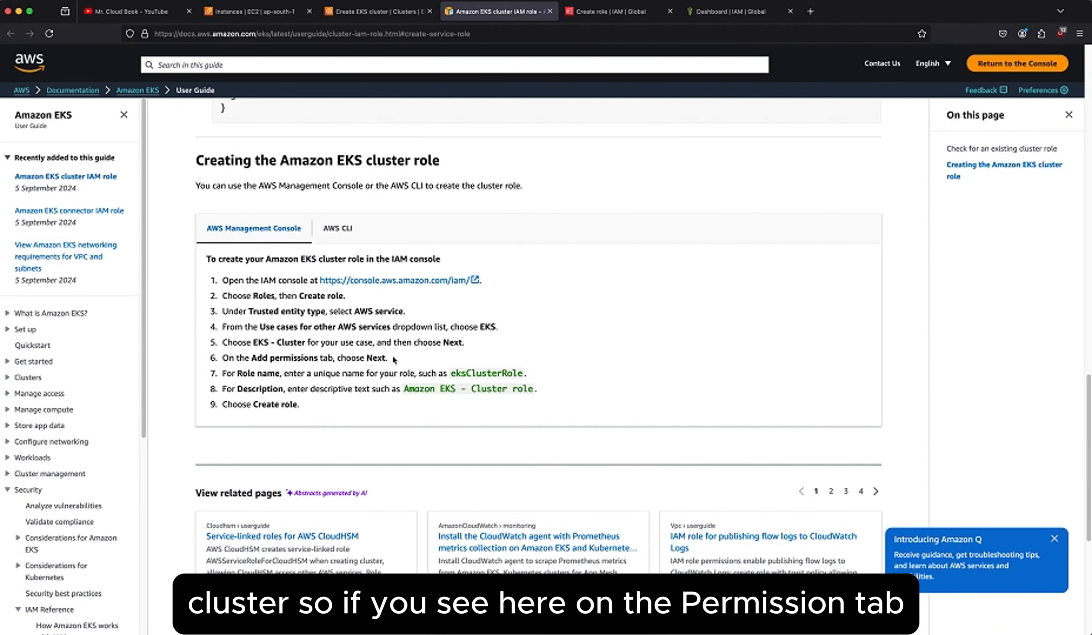
{"action": "left_click", "coordinate": [581, 13]}
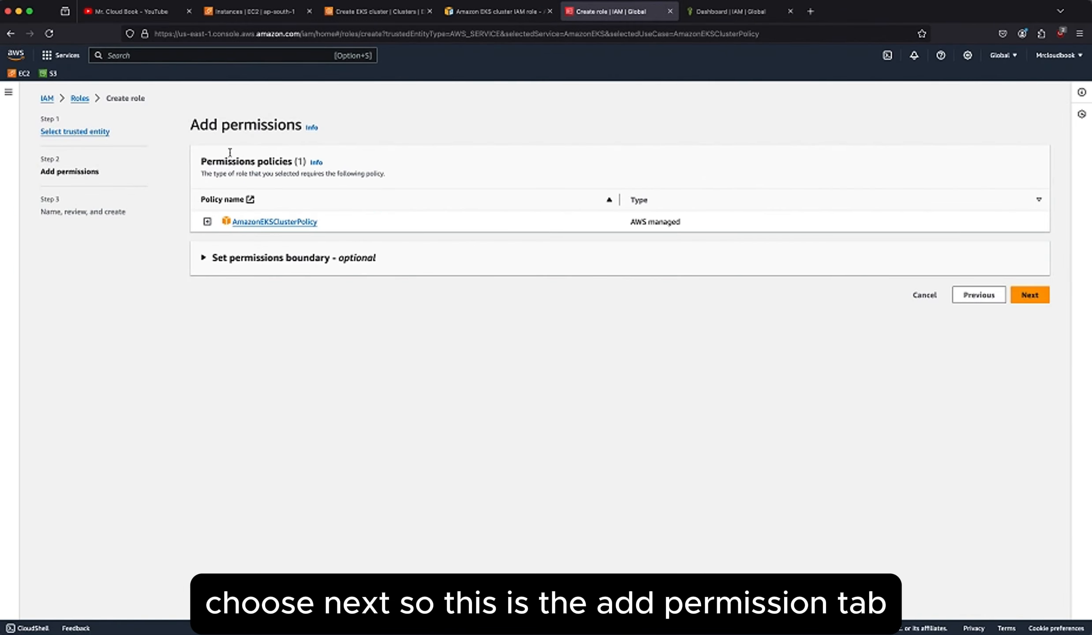
{"action": "left_click_drag", "start_coordinate": [191, 125], "coordinate": [368, 123]}
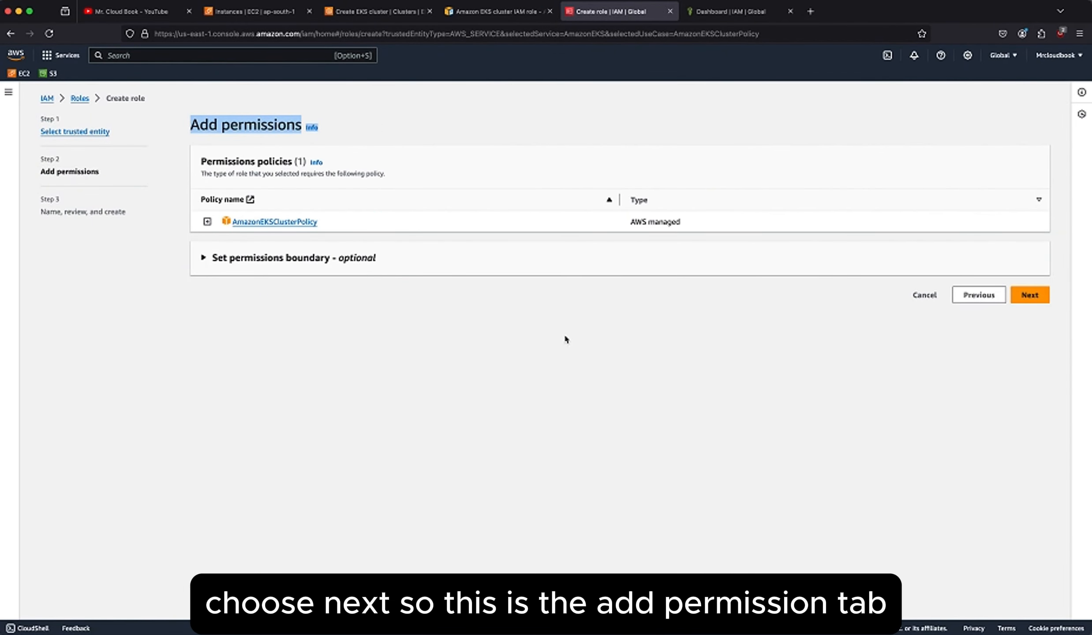
{"action": "left_click", "coordinate": [912, 305]}
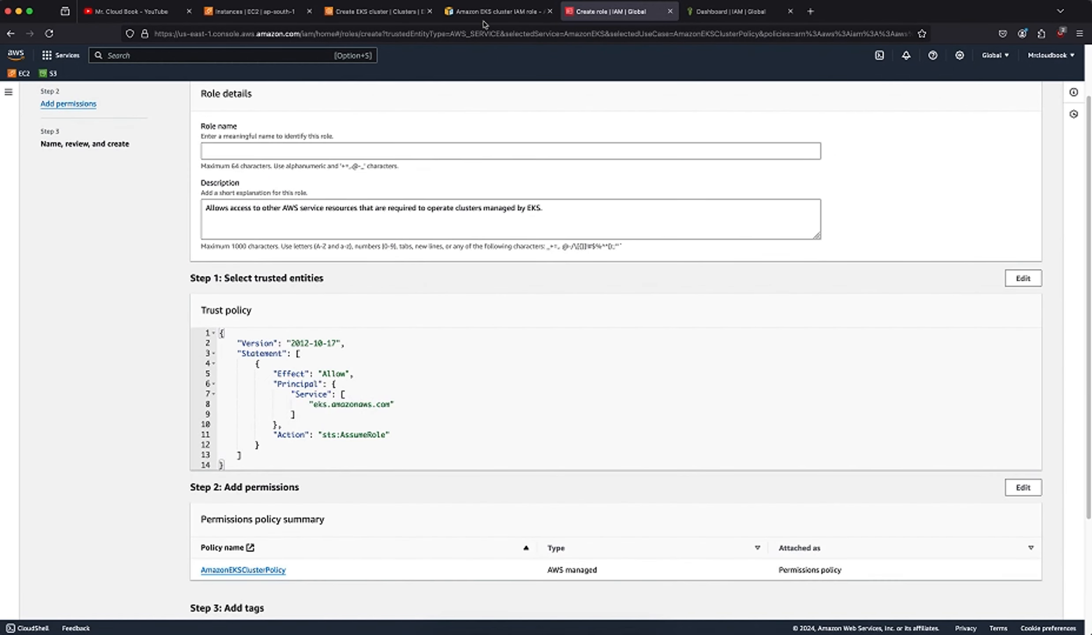
Look up the role naming instruction in the User Guide and name the new role EKS_MC.
{"action": "left_click", "coordinate": [481, 17]}
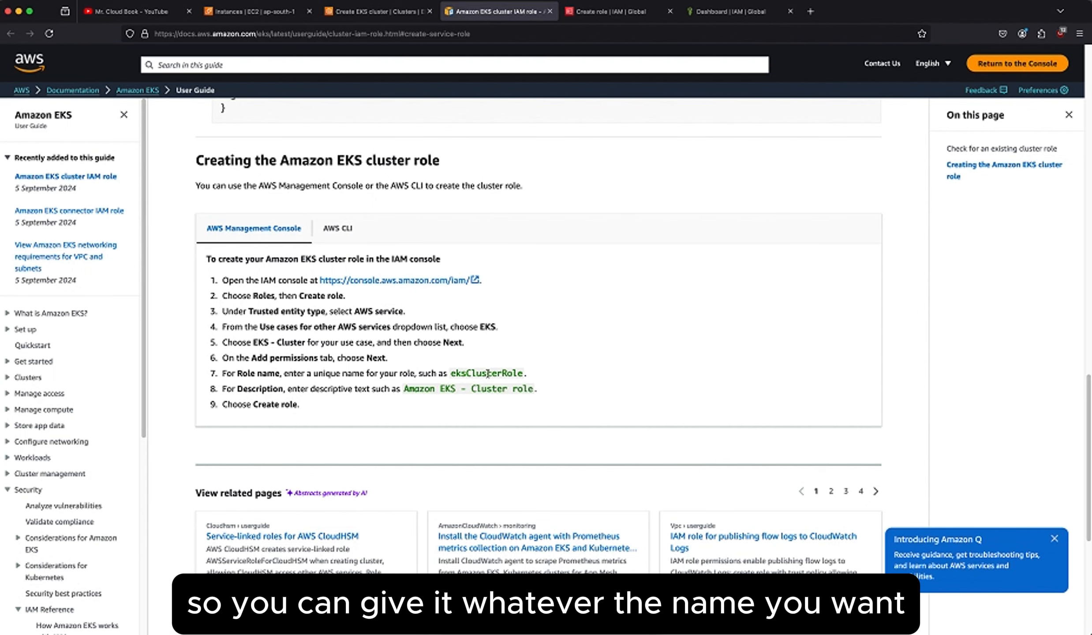
{"action": "left_click", "coordinate": [639, 12]}
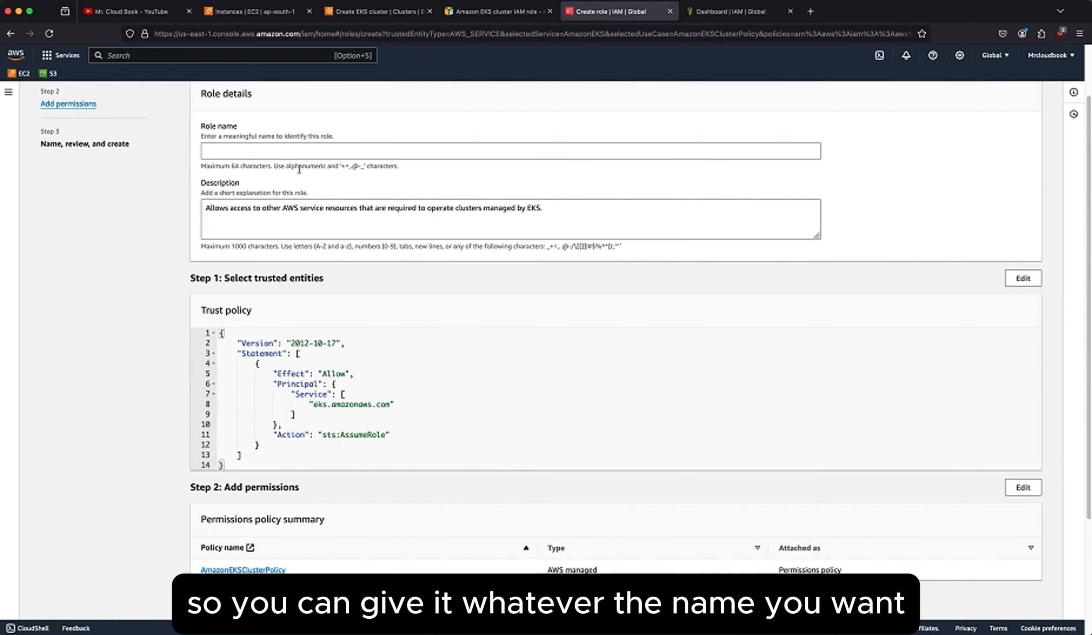
{"action": "left_click", "coordinate": [281, 150]}
{"action": "type", "text": "EKS"}
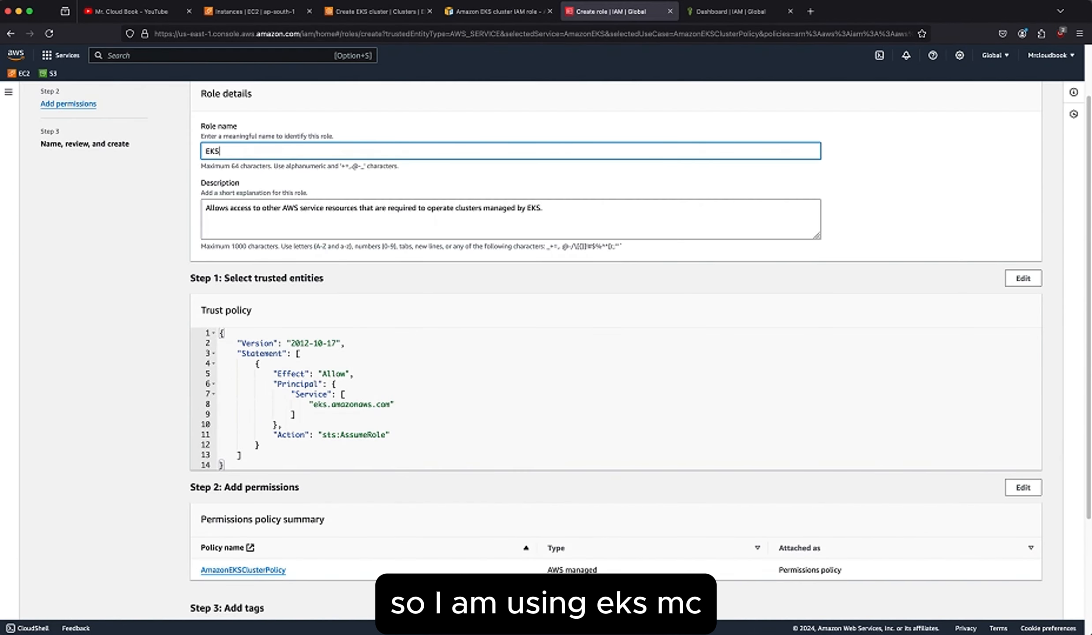
{"action": "type", "text": "_MC"}
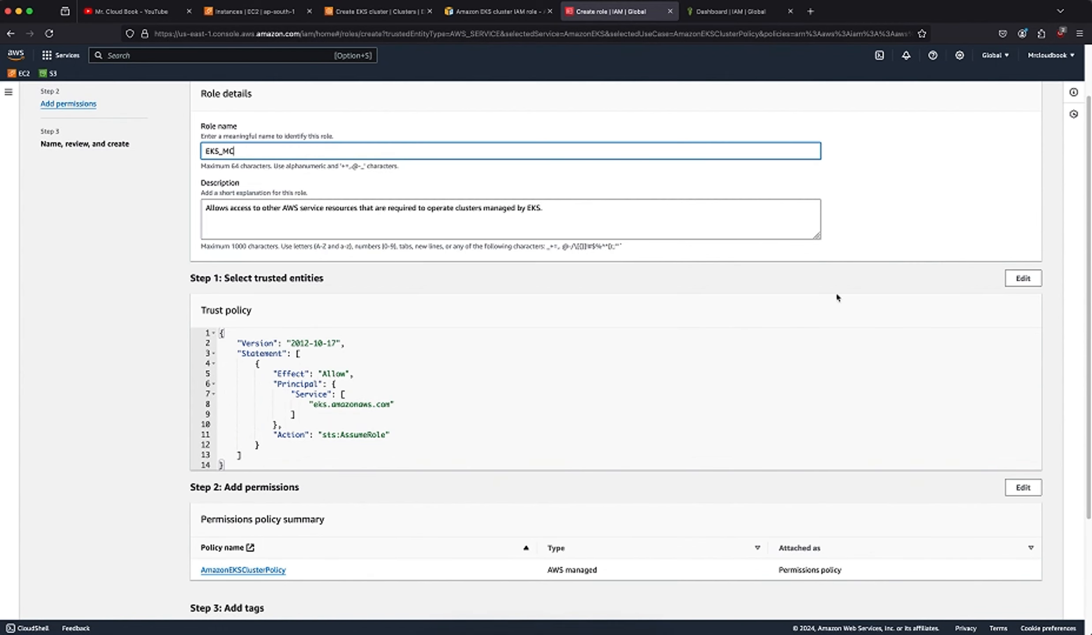
Check the guide's final instructions, review the role's details with the default description, and create the role.
{"action": "scroll", "coordinate": [879, 416], "scroll_direction": "down", "scroll_amount": 3}
{"action": "scroll", "coordinate": [881, 421], "scroll_direction": "down", "scroll_amount": 3}
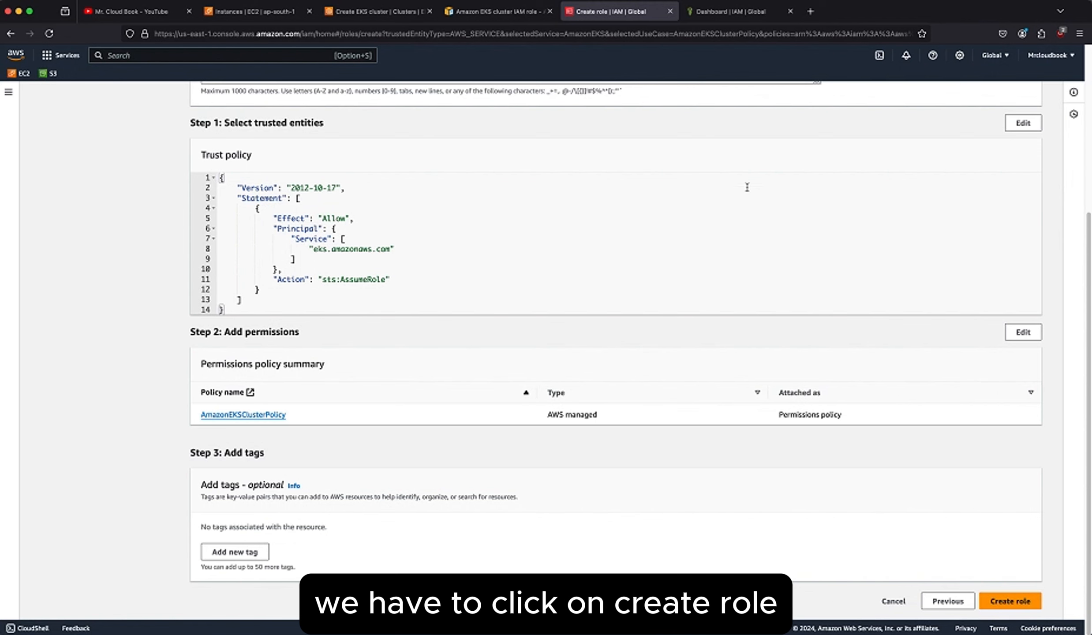
{"action": "left_click", "coordinate": [498, 11]}
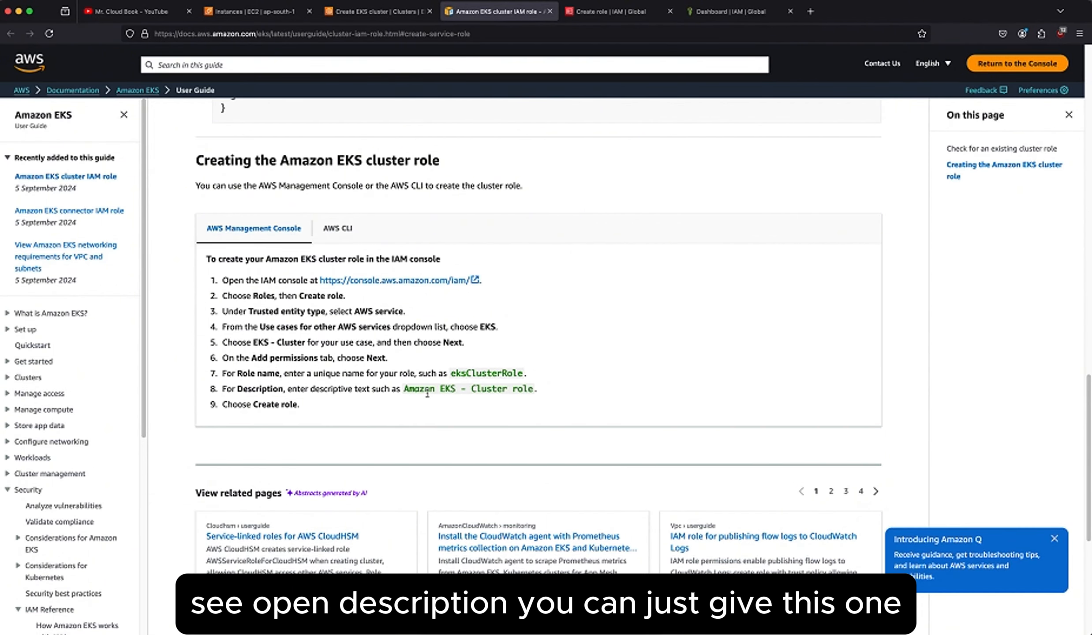
{"action": "left_click", "coordinate": [591, 7]}
{"action": "scroll", "coordinate": [430, 286], "scroll_direction": "up", "scroll_amount": 2}
{"action": "scroll", "coordinate": [792, 316], "scroll_direction": "up", "scroll_amount": 3}
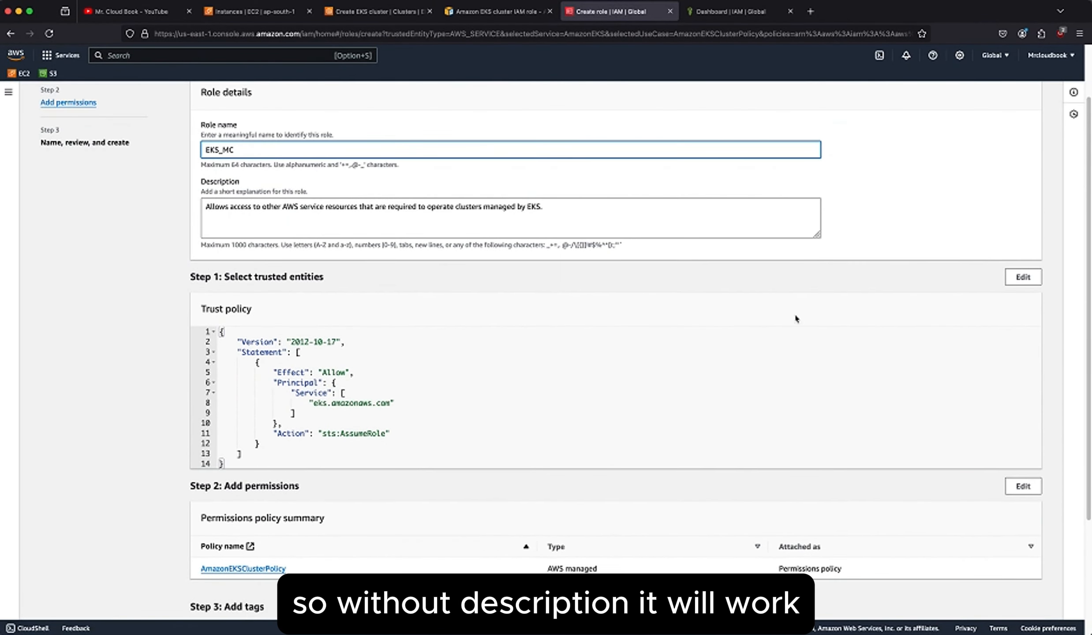
{"action": "scroll", "coordinate": [858, 453], "scroll_direction": "down", "scroll_amount": 4}
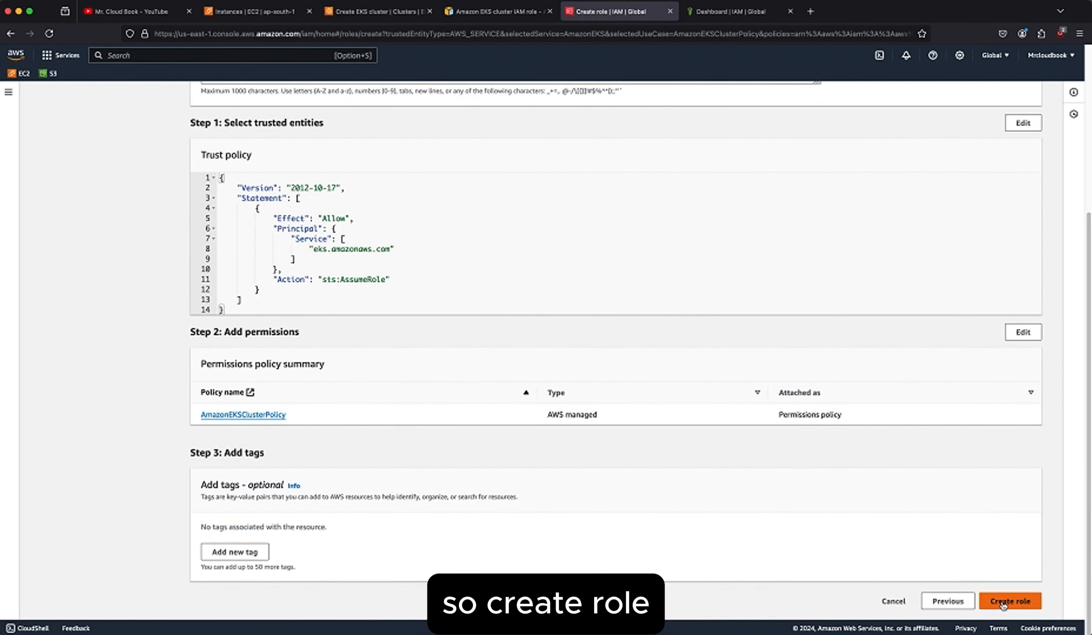
{"action": "left_click", "coordinate": [1004, 602]}
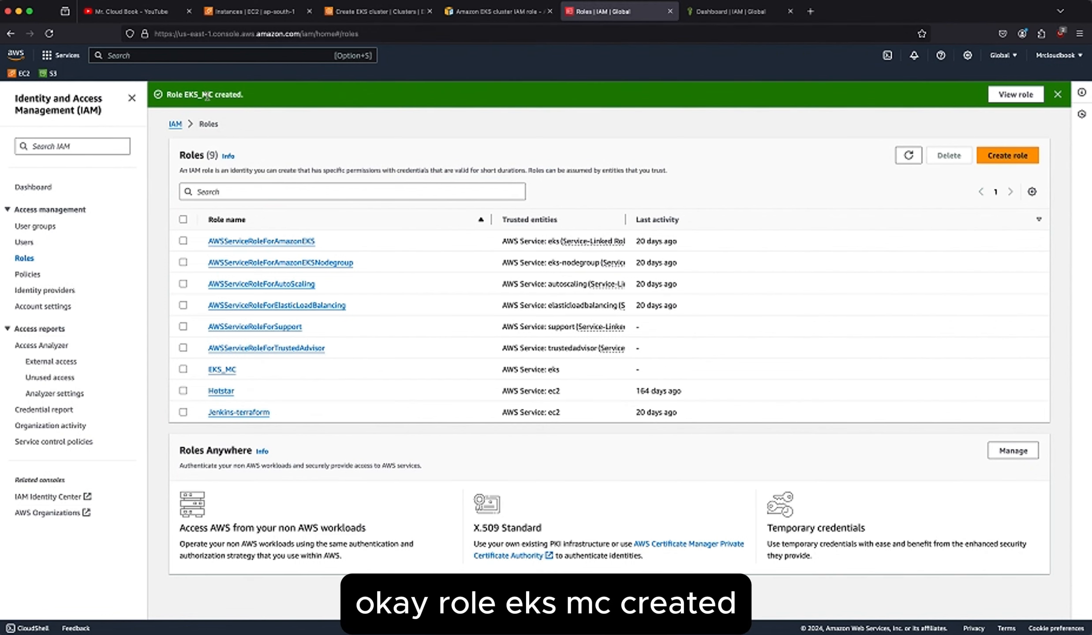
Refresh the role list in the cluster form, use EKS_MC as the cluster service role, and recheck the guide's role instructions.
{"action": "left_click", "coordinate": [375, 11]}
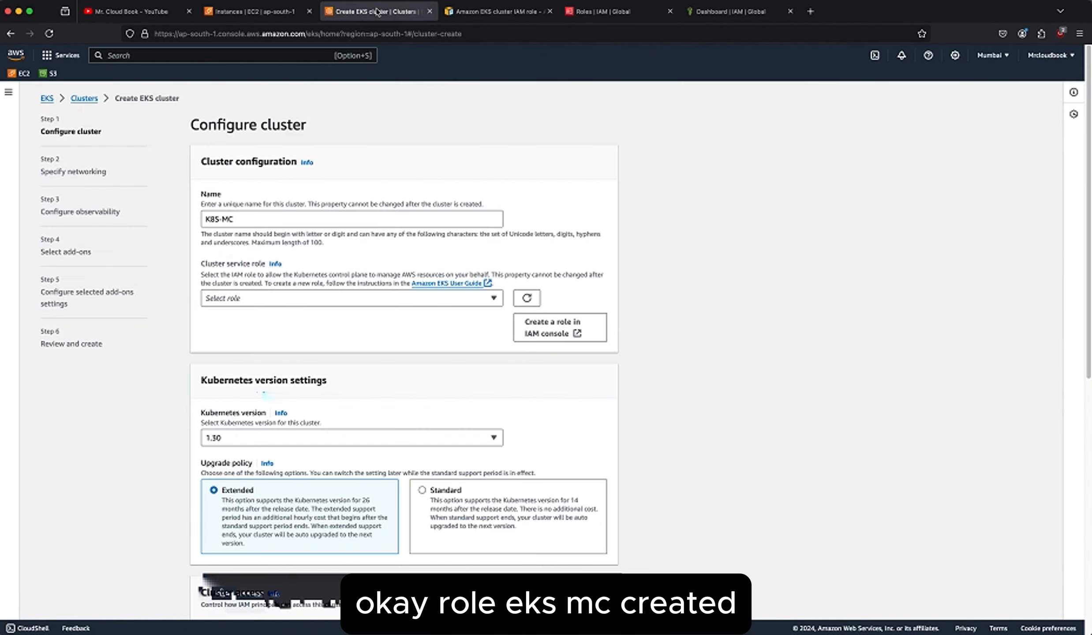
{"action": "left_click", "coordinate": [527, 298]}
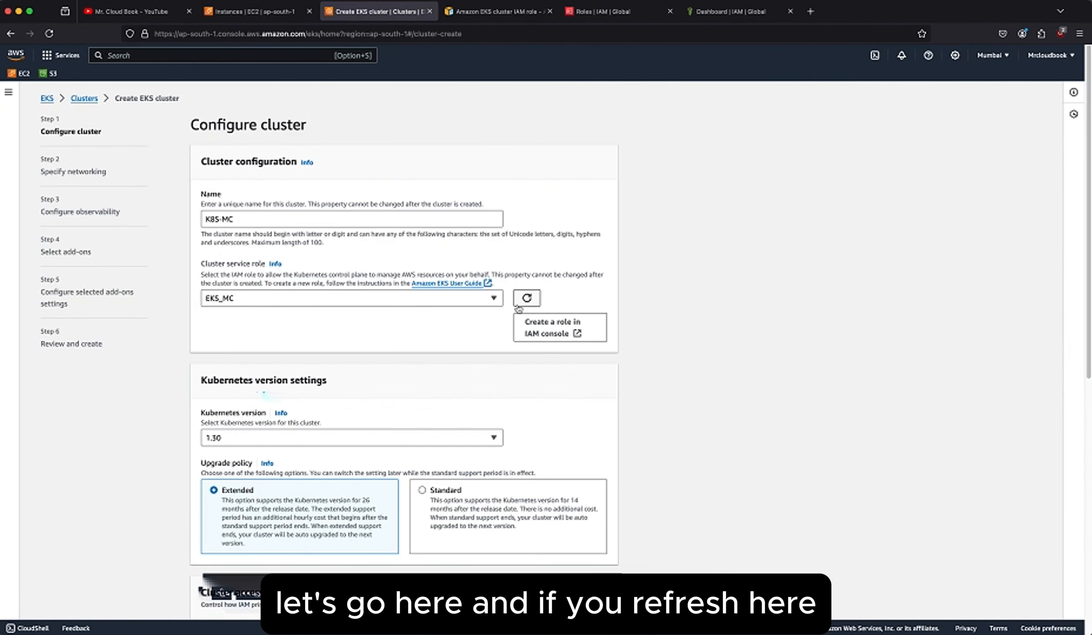
{"action": "left_click", "coordinate": [326, 300]}
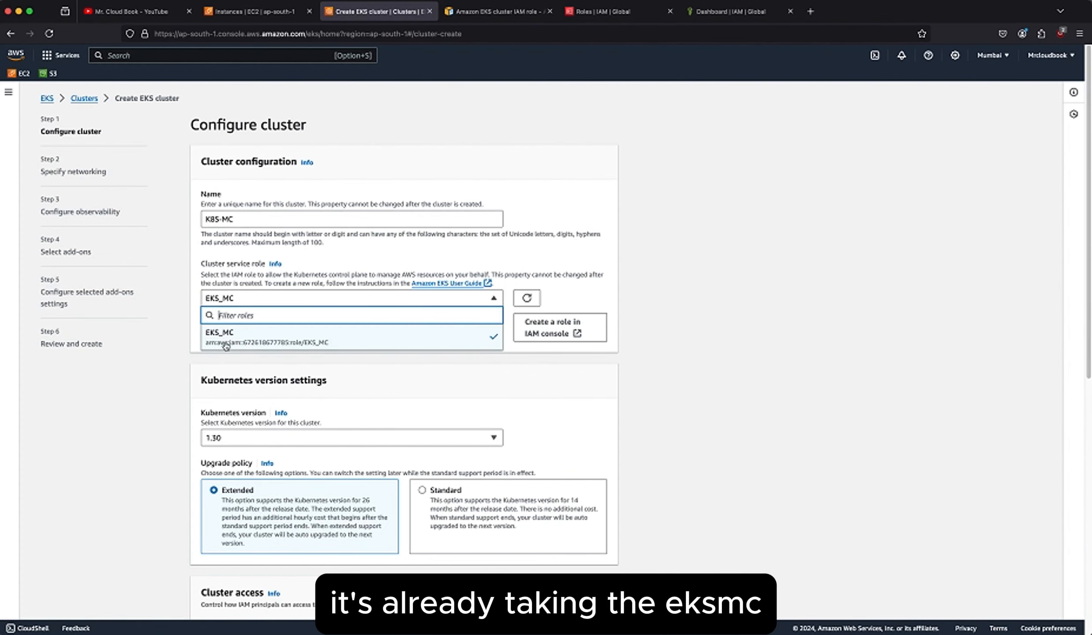
{"action": "left_click", "coordinate": [515, 345]}
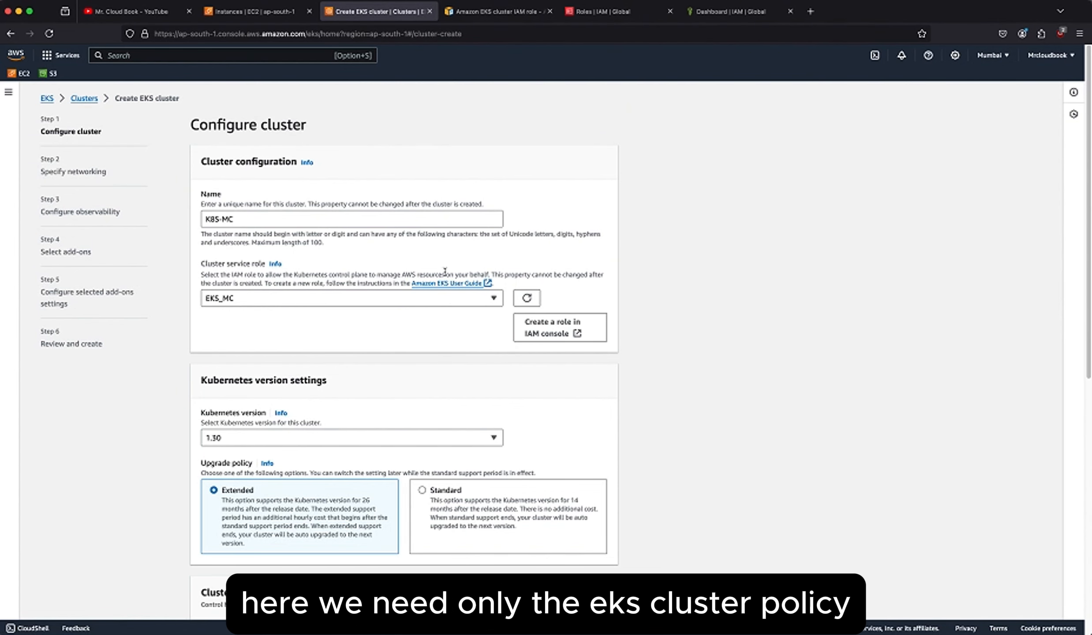
{"action": "left_click", "coordinate": [494, 11]}
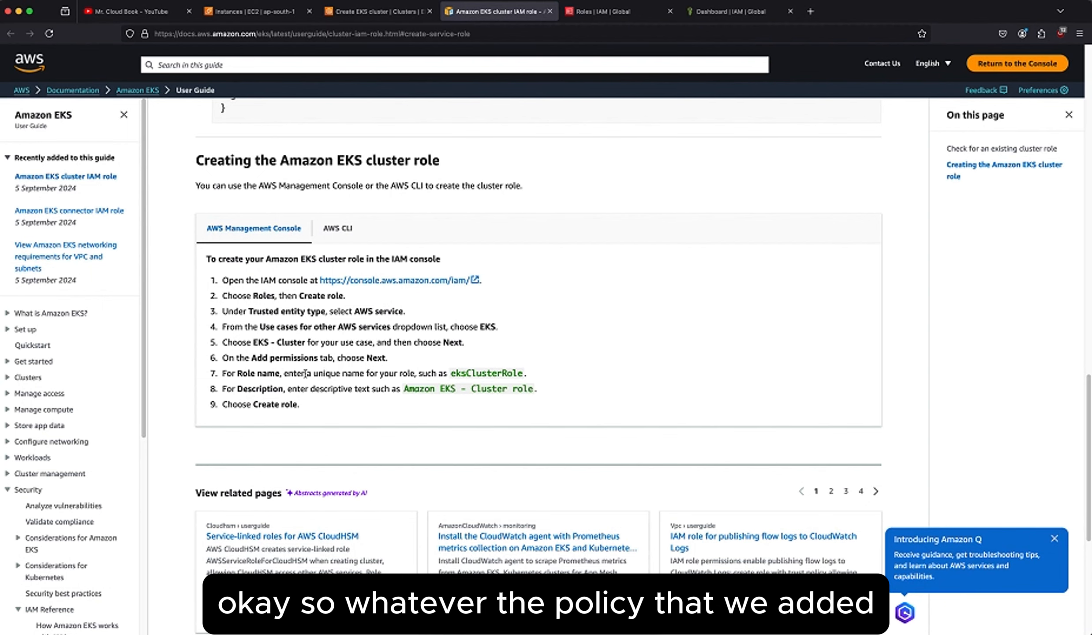
{"action": "left_click", "coordinate": [371, 14]}
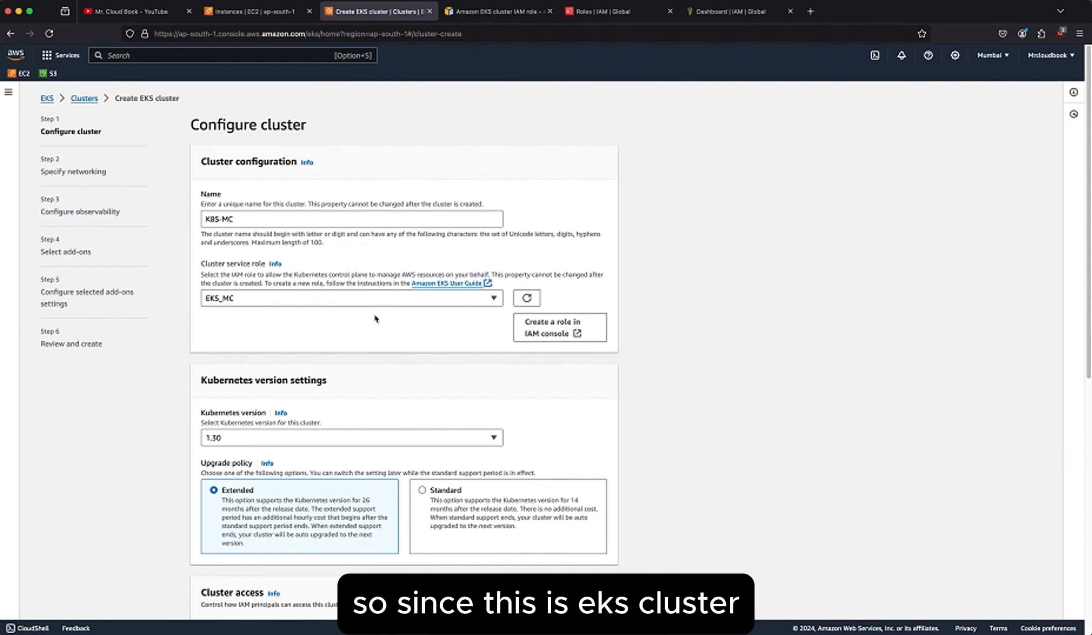
Choose Kubernetes version 1.30 for the cluster and review the upgrade policy and cluster access options.
{"action": "scroll", "coordinate": [419, 344], "scroll_direction": "down", "scroll_amount": 1}
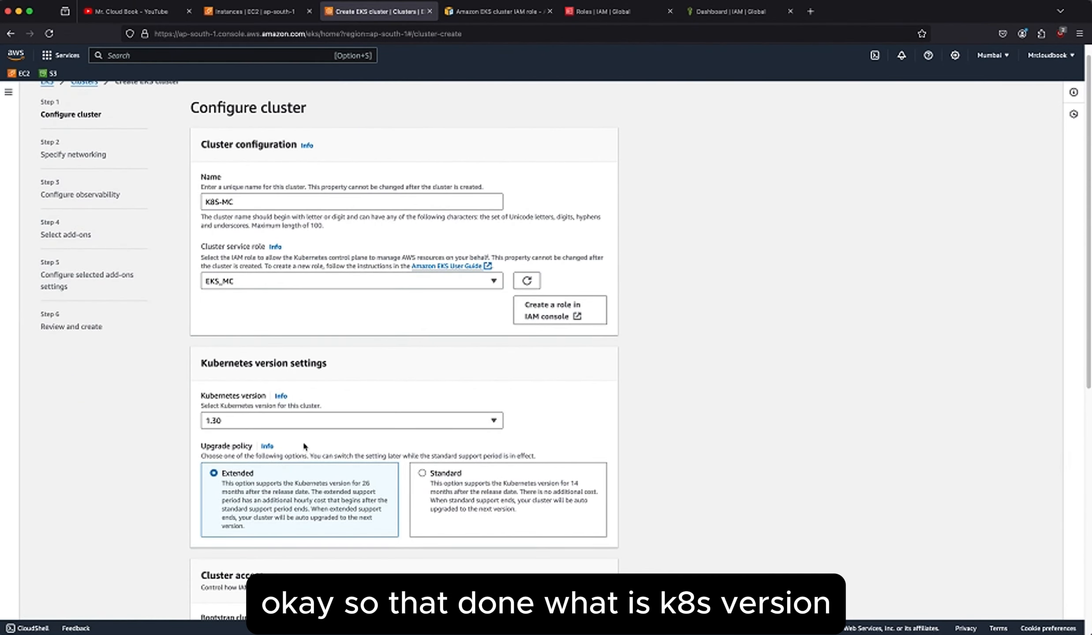
{"action": "left_click", "coordinate": [321, 420]}
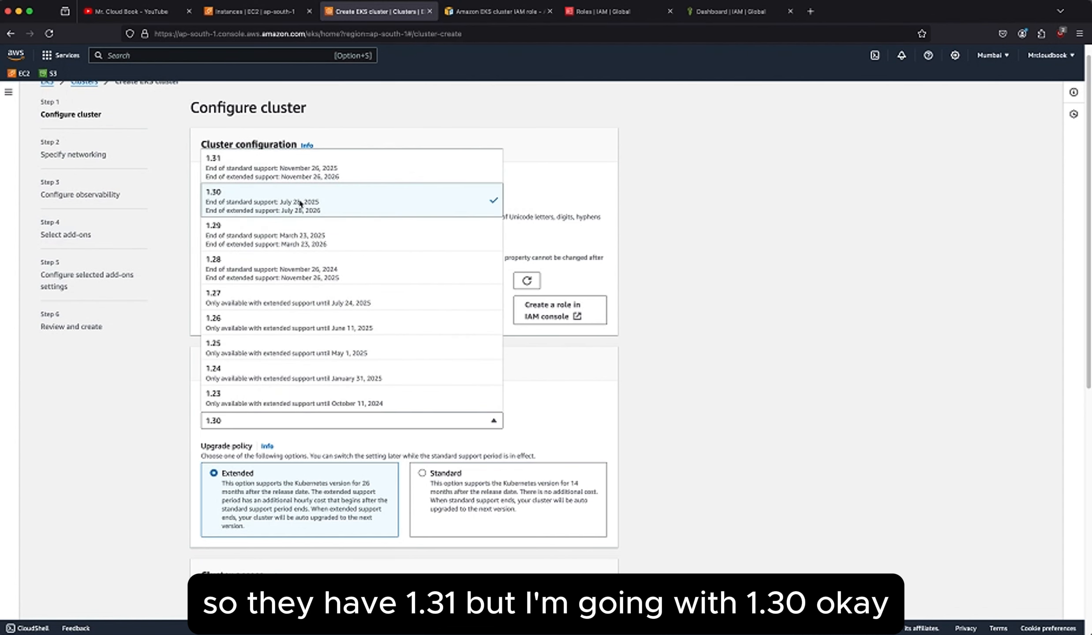
{"action": "left_click", "coordinate": [316, 205]}
{"action": "scroll", "coordinate": [292, 430], "scroll_direction": "down", "scroll_amount": 1}
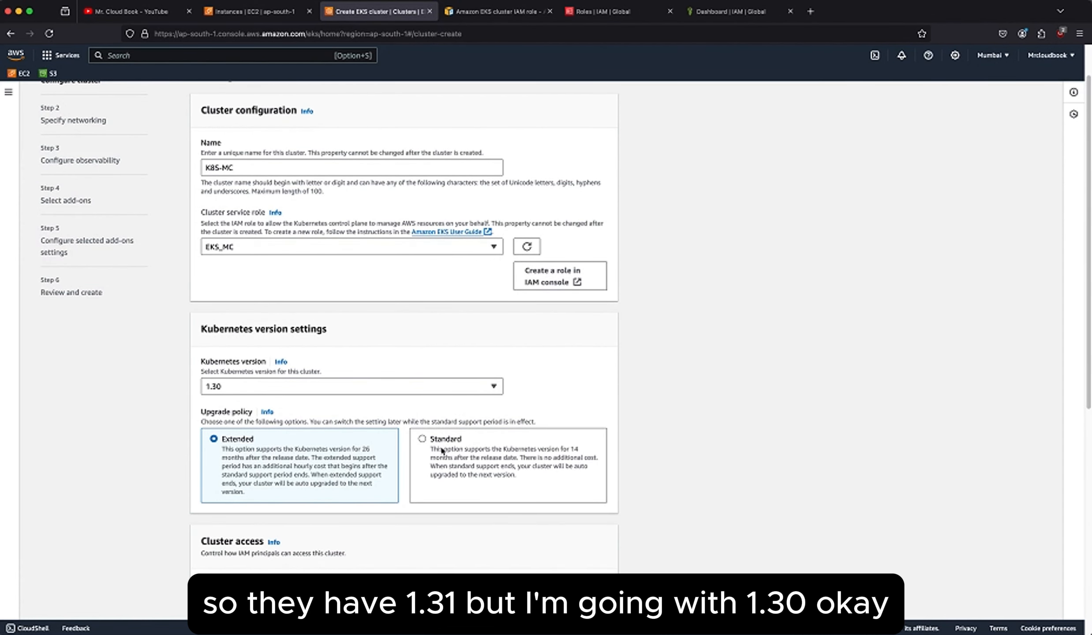
{"action": "scroll", "coordinate": [388, 466], "scroll_direction": "down", "scroll_amount": 2}
{"action": "scroll", "coordinate": [374, 472], "scroll_direction": "down", "scroll_amount": 1}
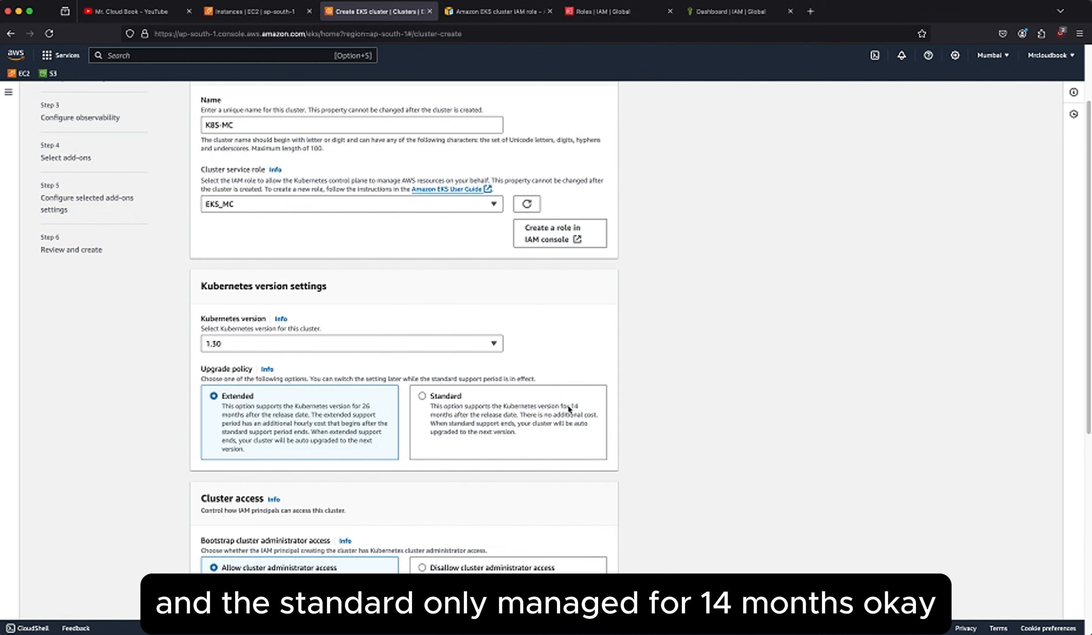
{"action": "scroll", "coordinate": [568, 409], "scroll_direction": "down", "scroll_amount": 1}
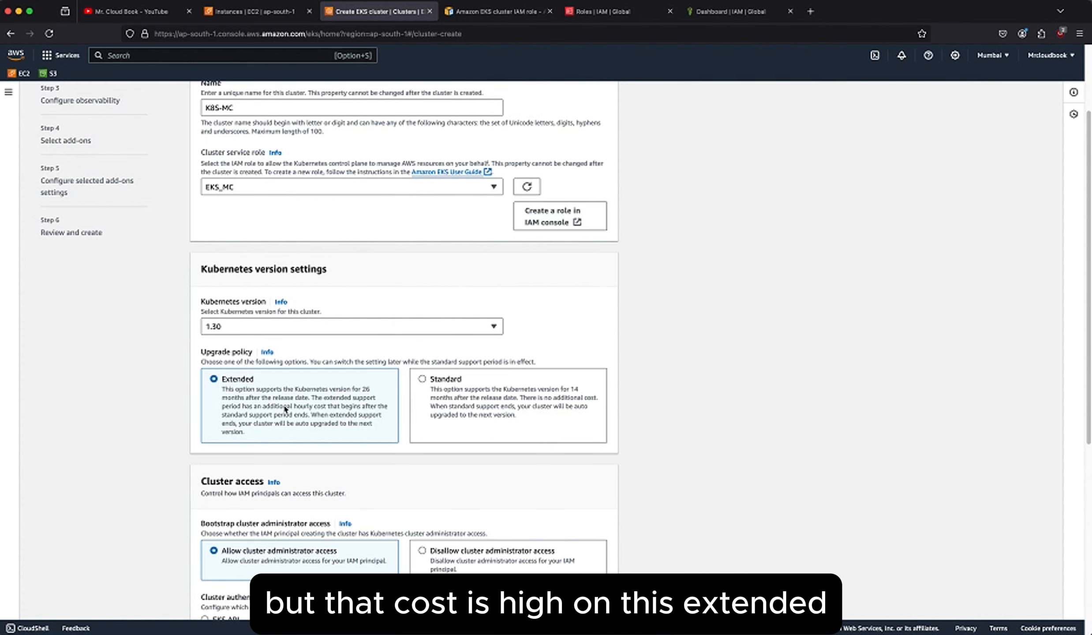
{"action": "scroll", "coordinate": [350, 441], "scroll_direction": "down", "scroll_amount": 6}
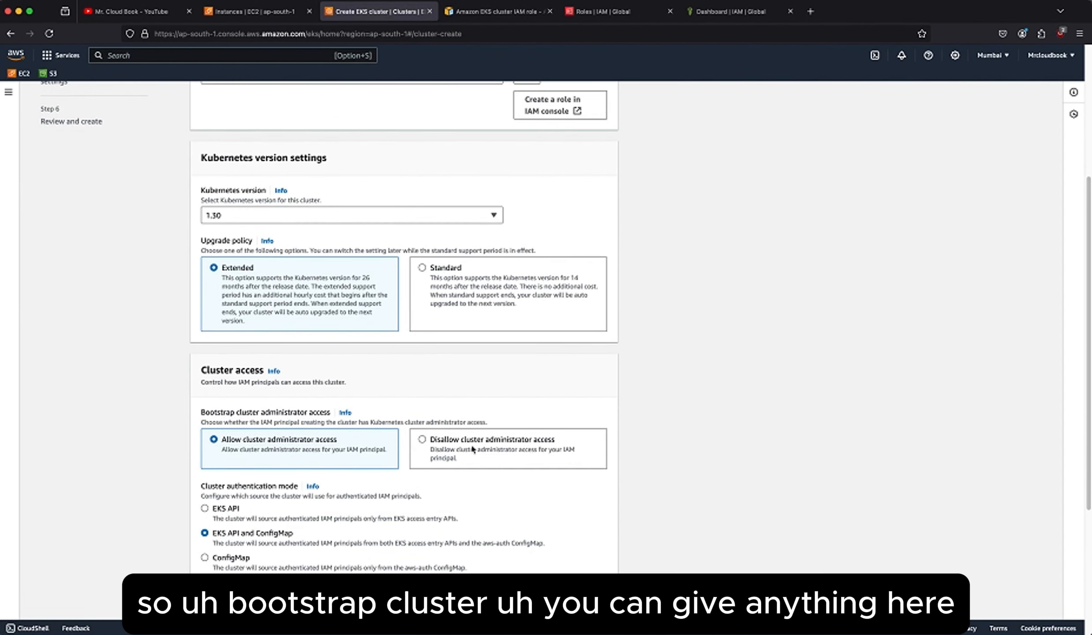
Keep cluster administrator access allowed with EKS API and ConfigMap authentication, skip secrets encryption and tags, and continue to the networking settings.
{"action": "scroll", "coordinate": [331, 441], "scroll_direction": "down", "scroll_amount": 3}
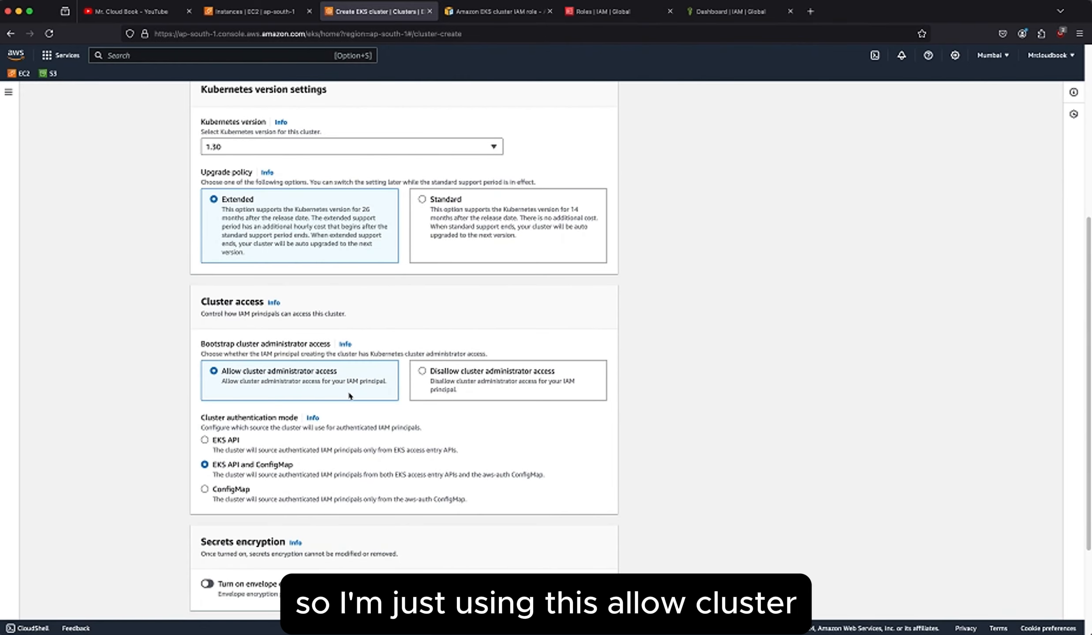
{"action": "scroll", "coordinate": [348, 396], "scroll_direction": "down", "scroll_amount": 2}
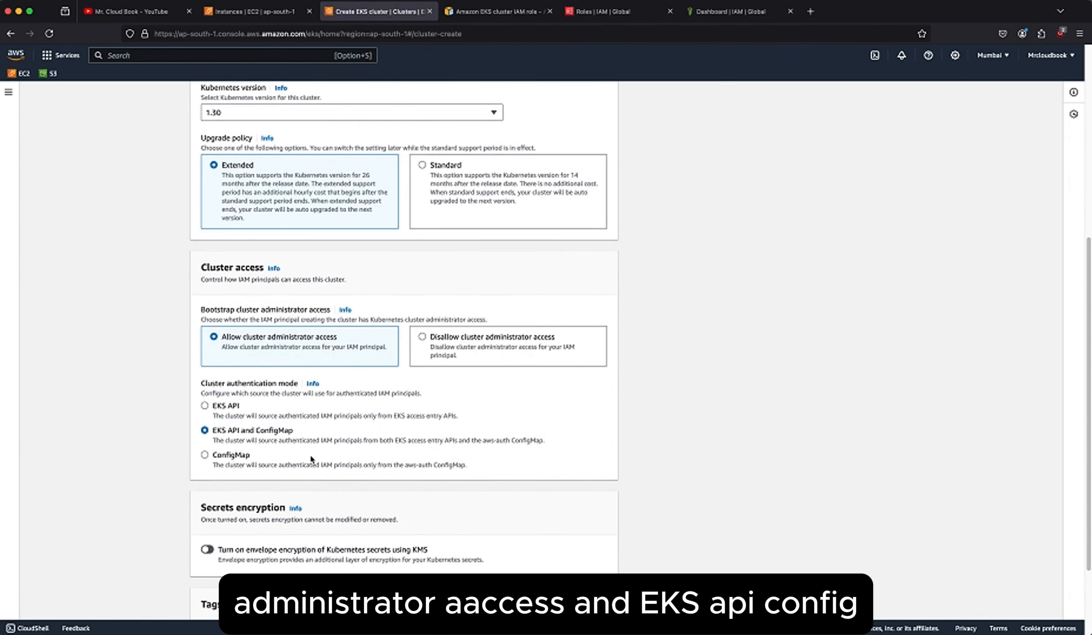
{"action": "scroll", "coordinate": [311, 455], "scroll_direction": "down", "scroll_amount": 1}
{"action": "scroll", "coordinate": [311, 459], "scroll_direction": "down", "scroll_amount": 5}
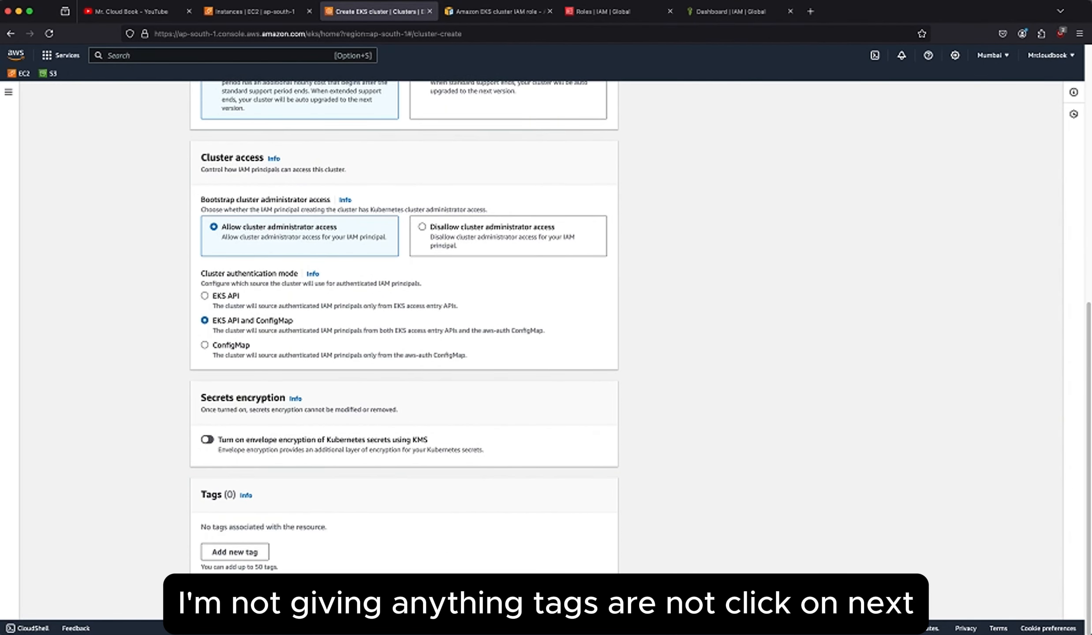
{"action": "left_click", "coordinate": [603, 598]}
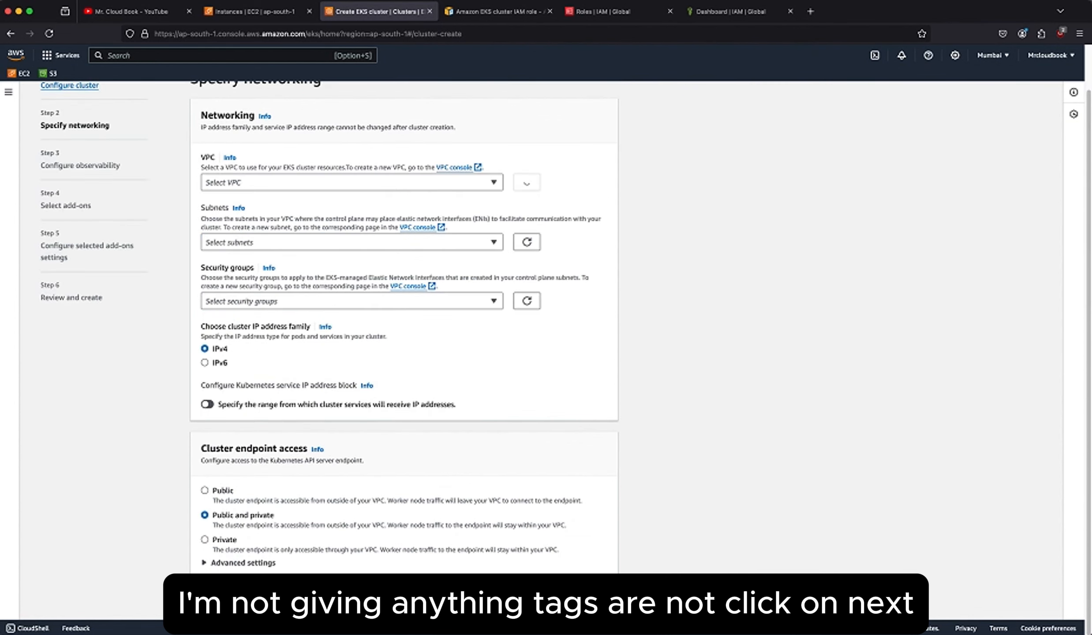
Select the default VPC for the cluster's networking.
{"action": "left_click", "coordinate": [318, 182]}
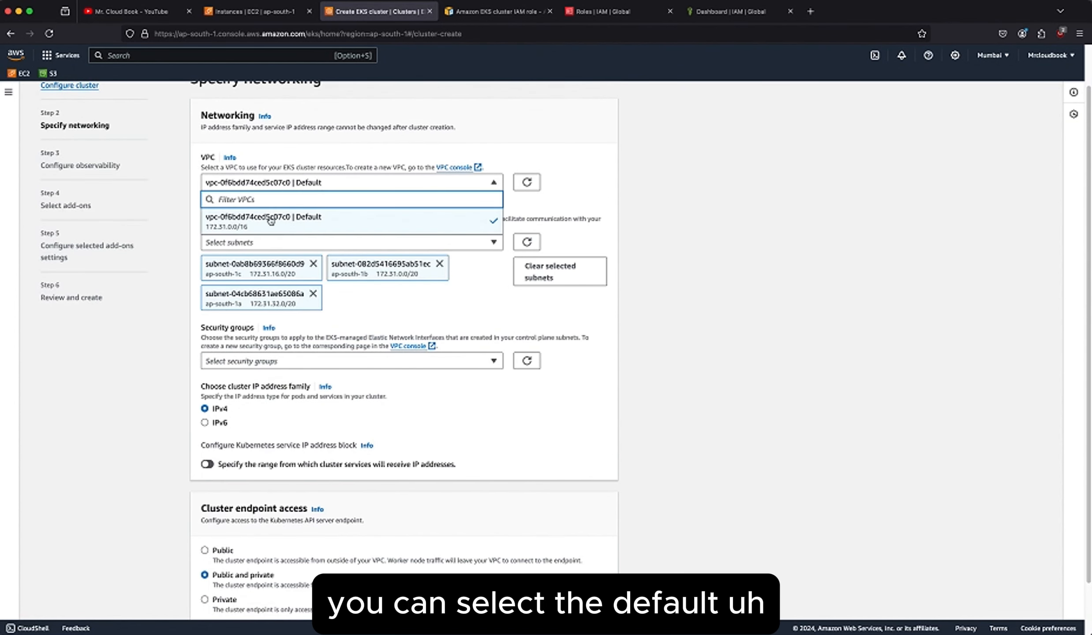
{"action": "left_click", "coordinate": [321, 215]}
{"action": "left_click", "coordinate": [366, 182]}
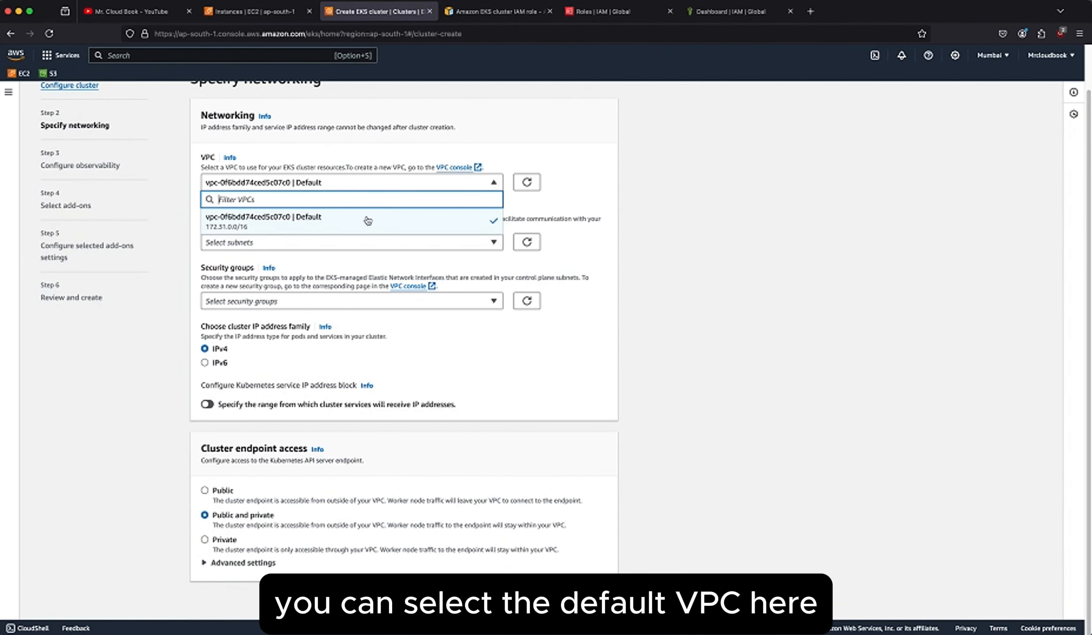
{"action": "left_click", "coordinate": [570, 196]}
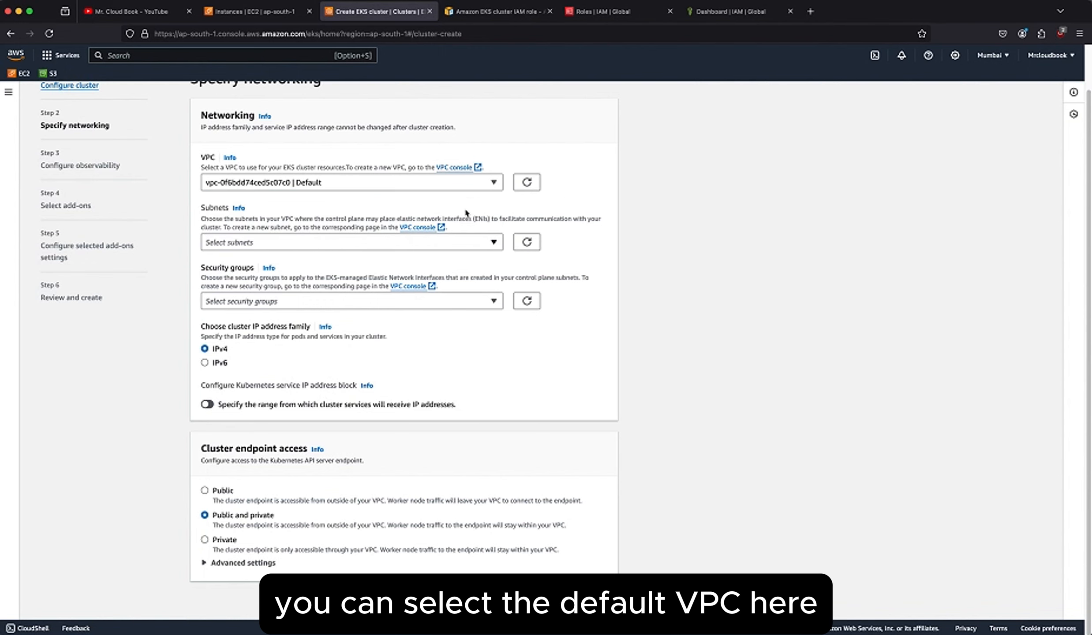
Add the three subnets in ap-south-1c, ap-south-1b and ap-south-1a to the cluster's networking.
{"action": "left_click", "coordinate": [317, 243]}
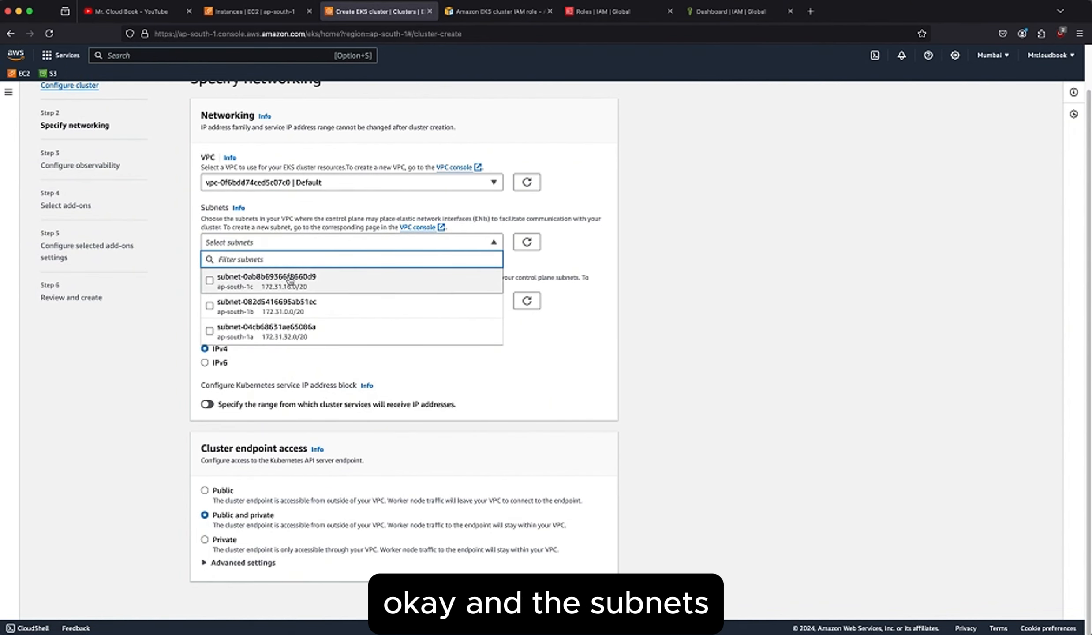
{"action": "left_click", "coordinate": [321, 281]}
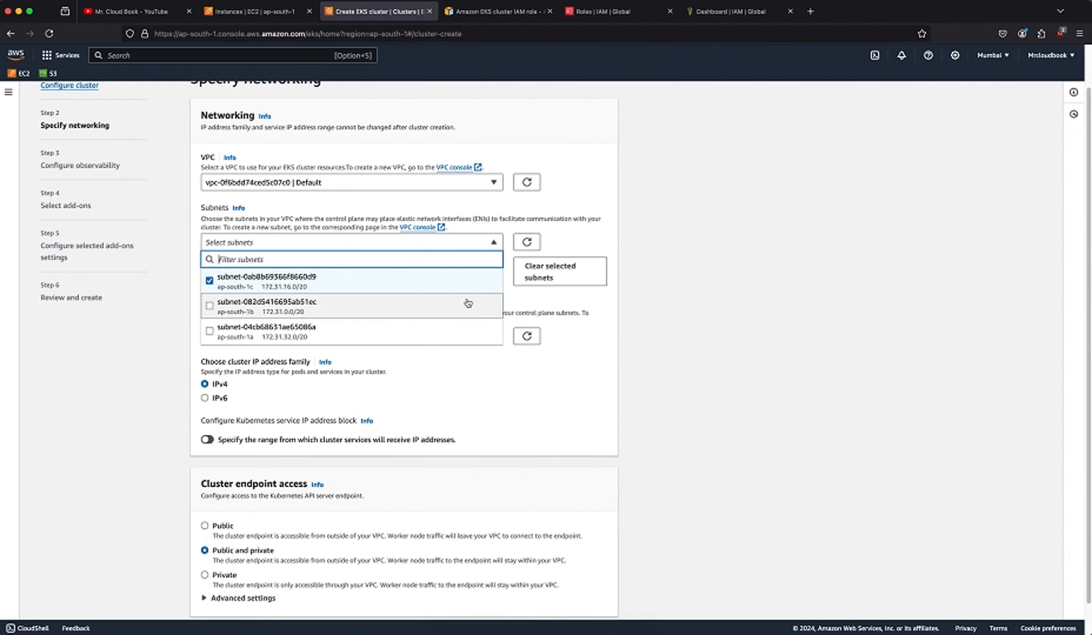
{"action": "left_click", "coordinate": [548, 248]}
{"action": "left_click", "coordinate": [373, 244]}
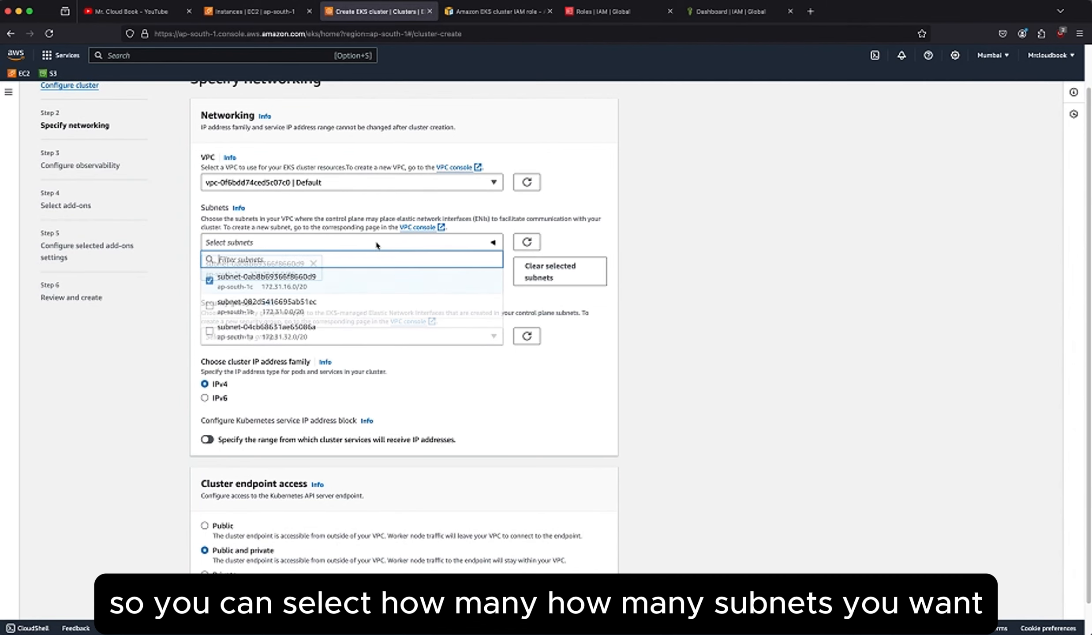
{"action": "left_click", "coordinate": [317, 301]}
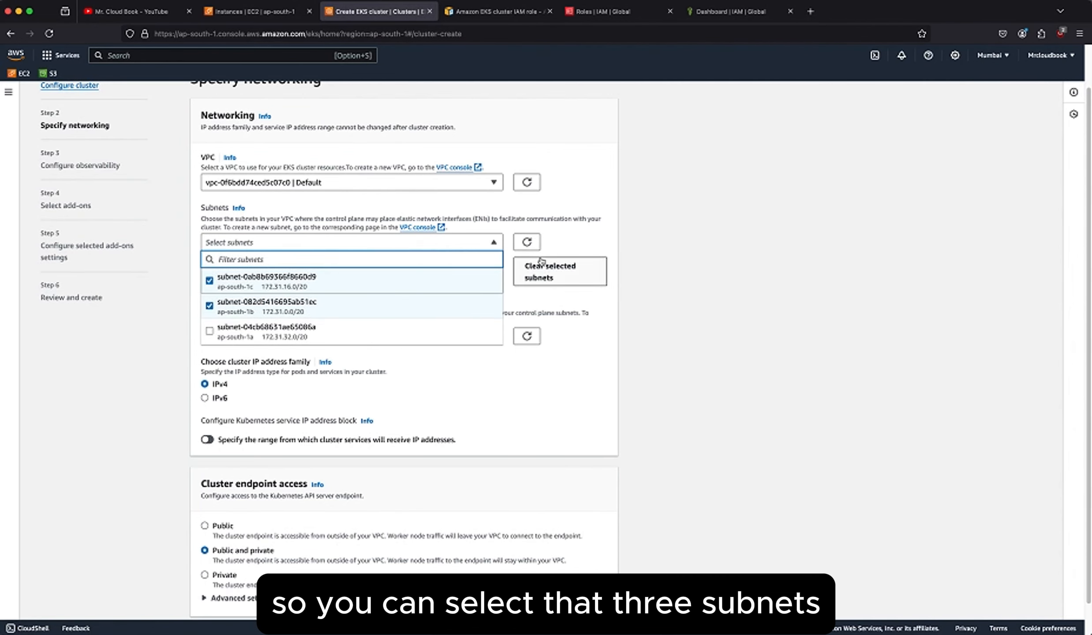
{"action": "left_click", "coordinate": [473, 243]}
{"action": "left_click", "coordinate": [474, 244]}
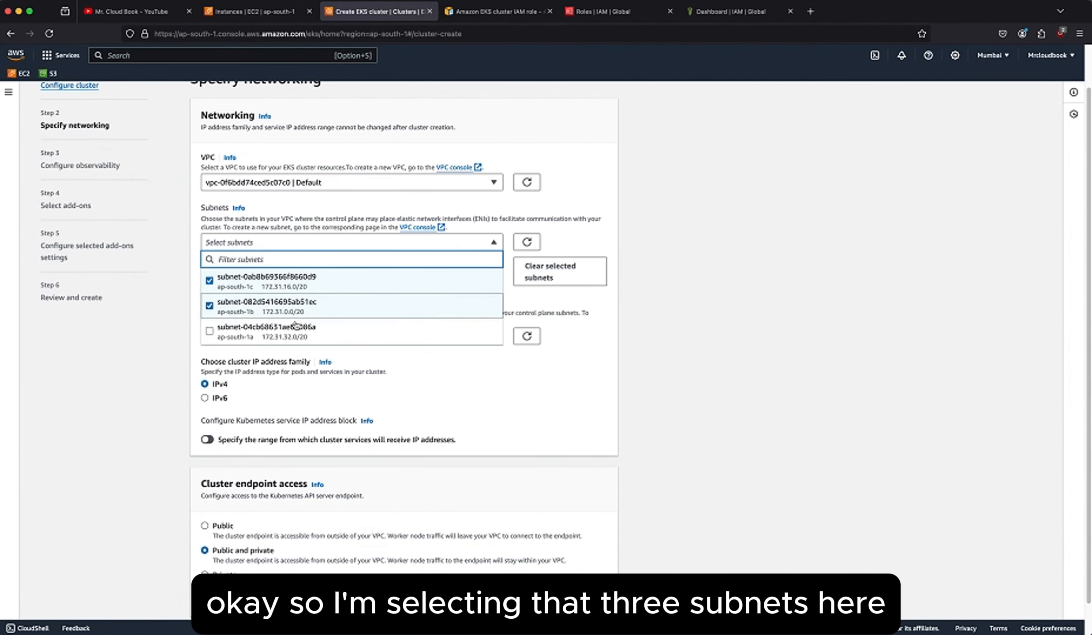
{"action": "left_click", "coordinate": [317, 327]}
{"action": "left_click", "coordinate": [580, 243]}
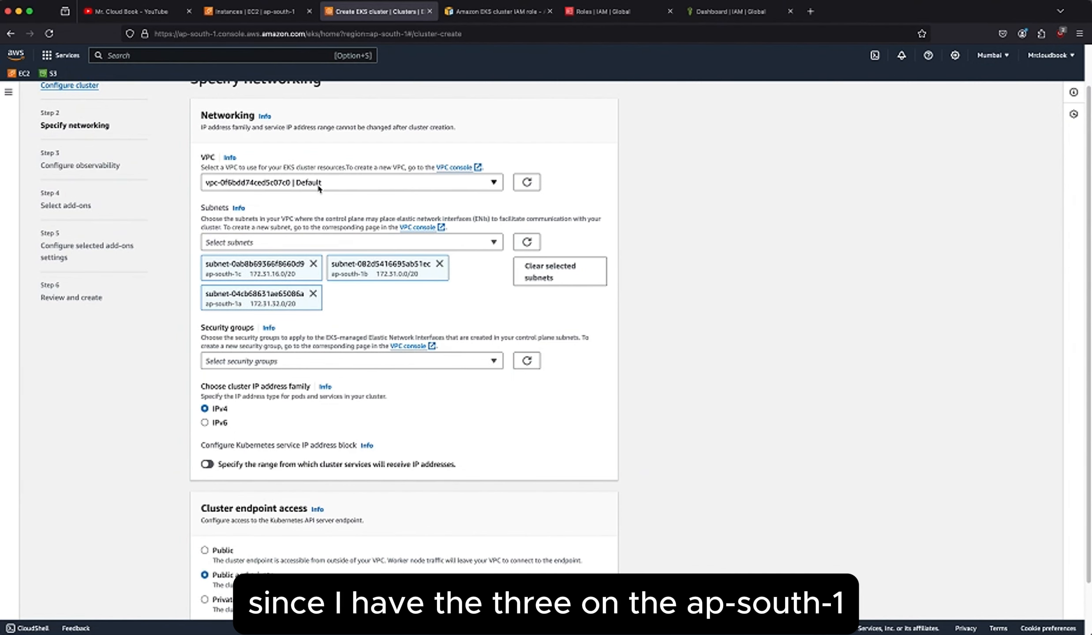
Assign the launch-wizard-1 security group to the cluster and keep IPv4 as its IP address family.
{"action": "scroll", "coordinate": [351, 300], "scroll_direction": "down", "scroll_amount": 2}
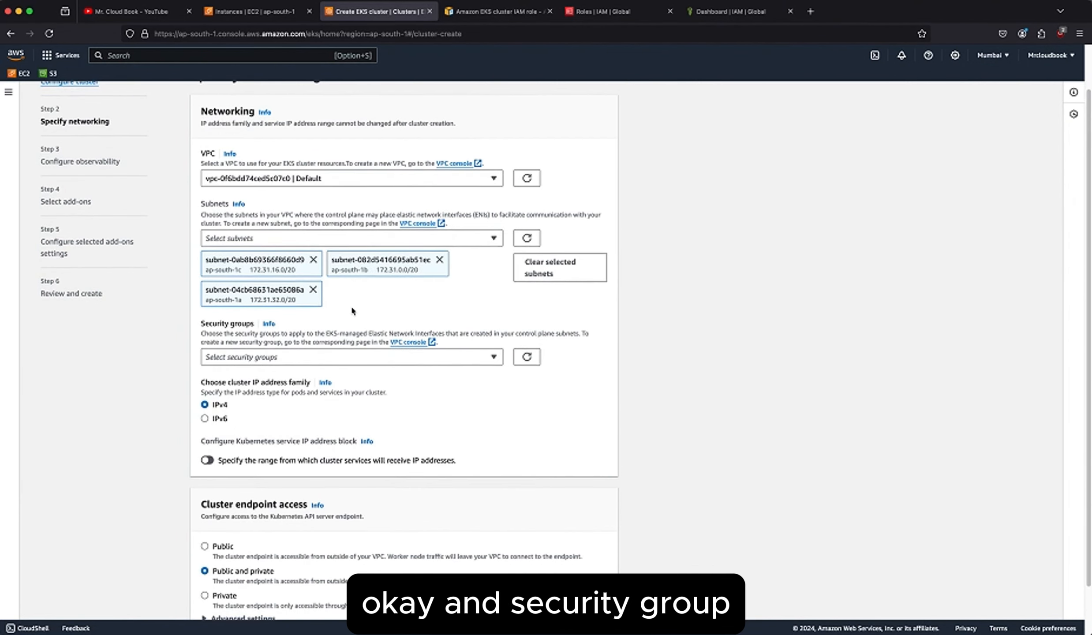
{"action": "left_click", "coordinate": [392, 324]}
{"action": "left_click", "coordinate": [352, 358]}
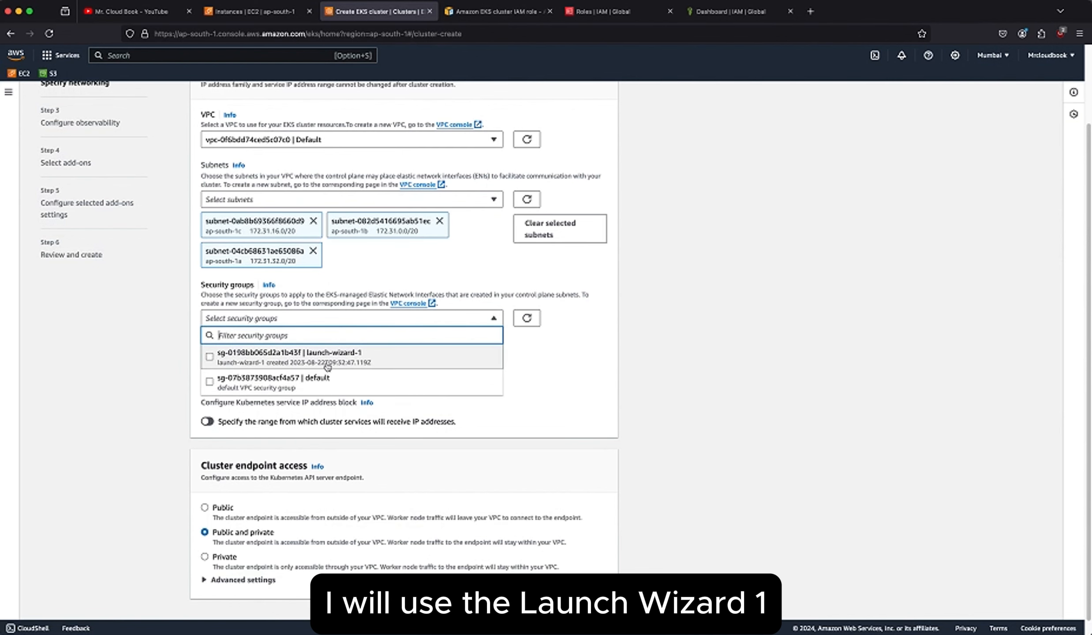
{"action": "left_click", "coordinate": [511, 383]}
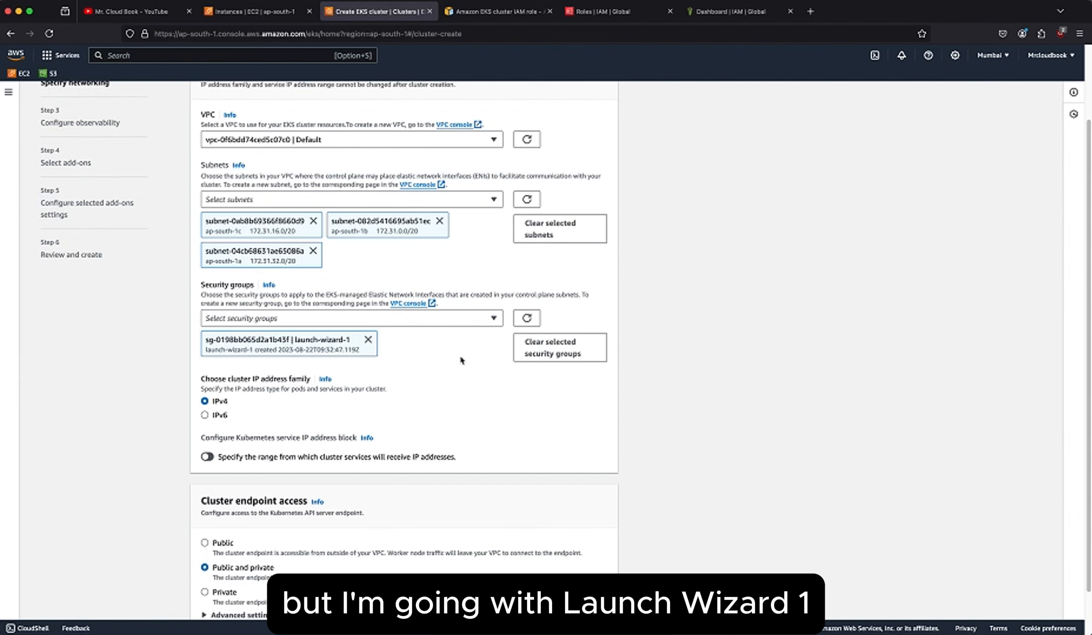
{"action": "scroll", "coordinate": [460, 357], "scroll_direction": "down", "scroll_amount": 2}
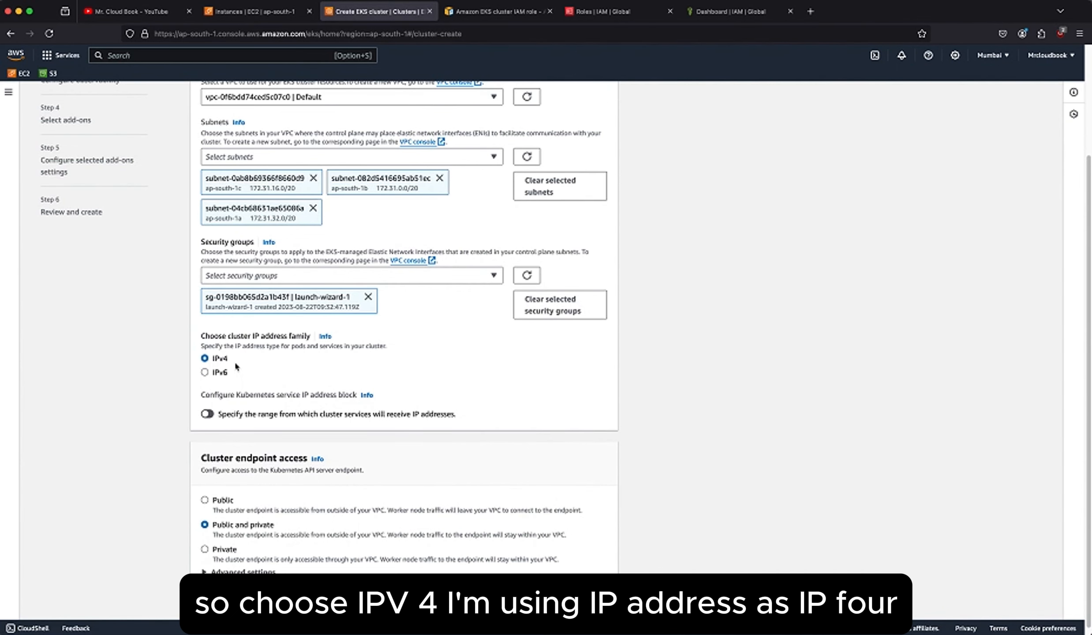
{"action": "scroll", "coordinate": [290, 369], "scroll_direction": "down", "scroll_amount": 1}
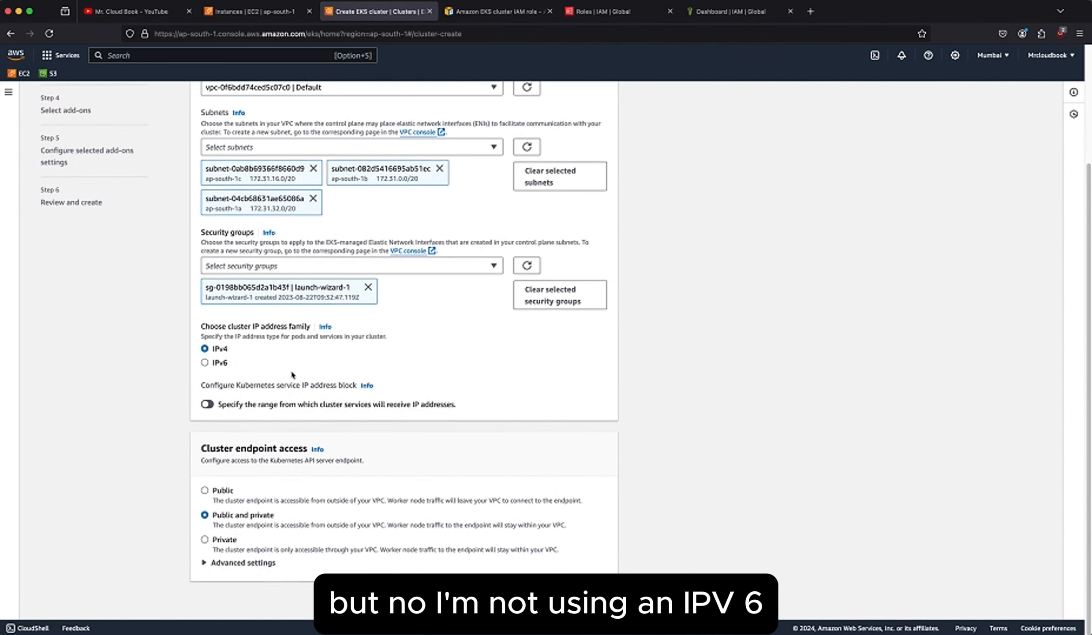
Check the advanced endpoint access settings, keep Public and private access, and continue to the observability settings.
{"action": "left_click", "coordinate": [247, 566]}
{"action": "scroll", "coordinate": [318, 564], "scroll_direction": "down", "scroll_amount": 3}
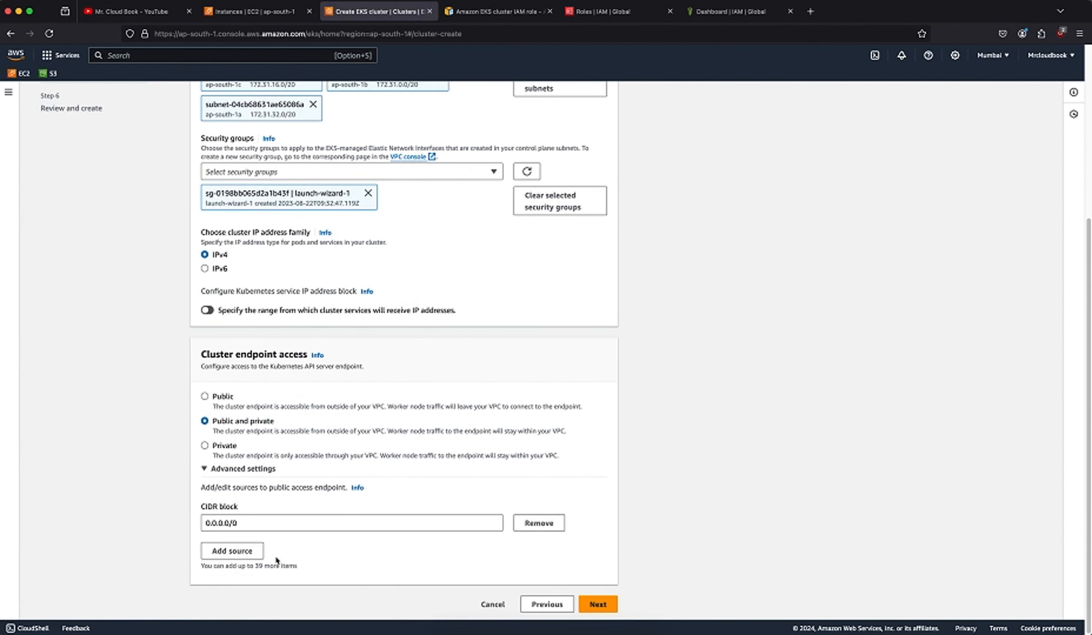
{"action": "left_click", "coordinate": [237, 472]}
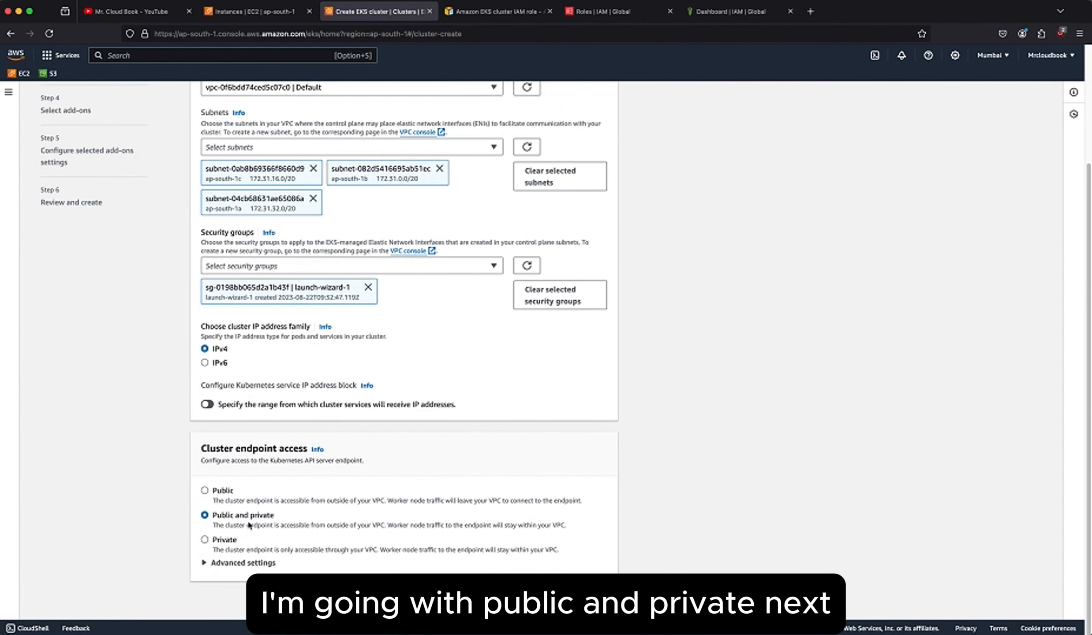
{"action": "left_click", "coordinate": [598, 600]}
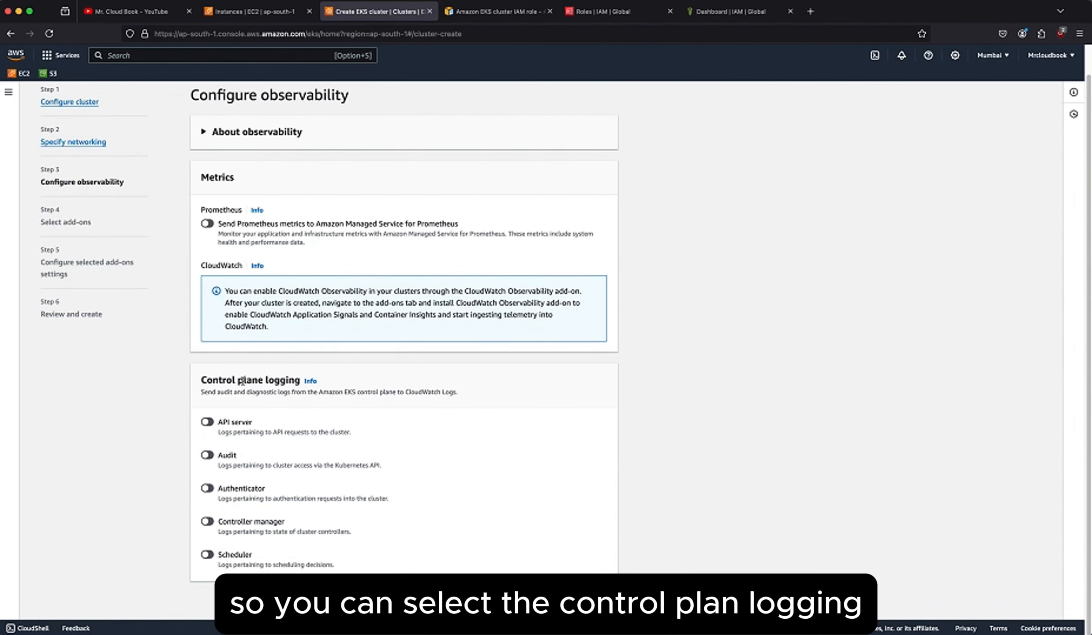
Enable API server, Audit, Authenticator, Controller manager and Scheduler logging, leave Prometheus metrics off, and continue to the add-on selection.
{"action": "left_click", "coordinate": [206, 422]}
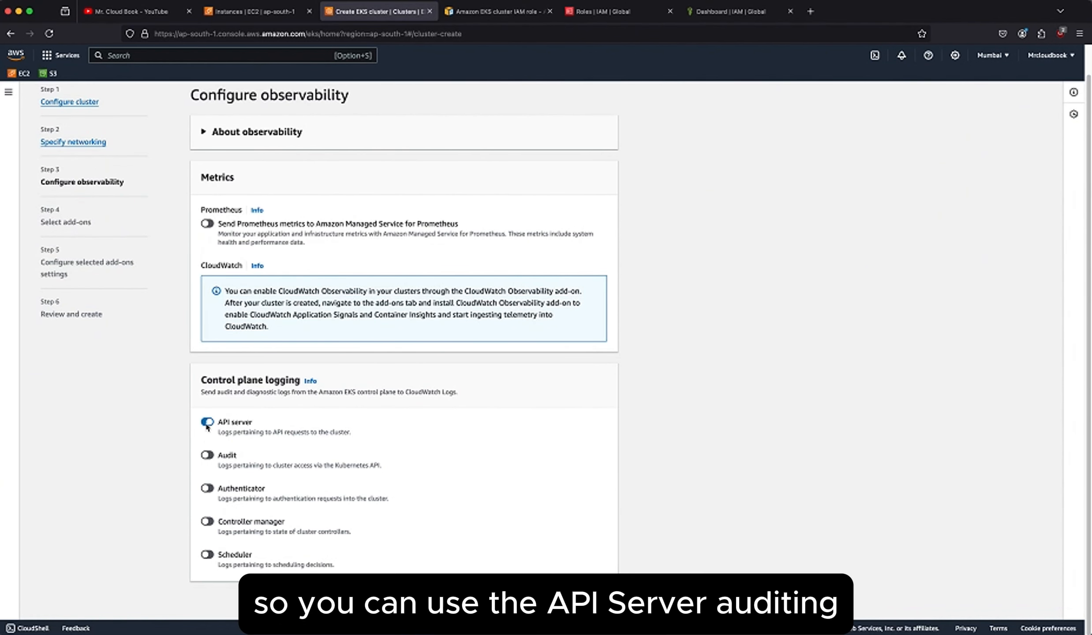
{"action": "left_click", "coordinate": [207, 455]}
{"action": "left_click", "coordinate": [225, 523]}
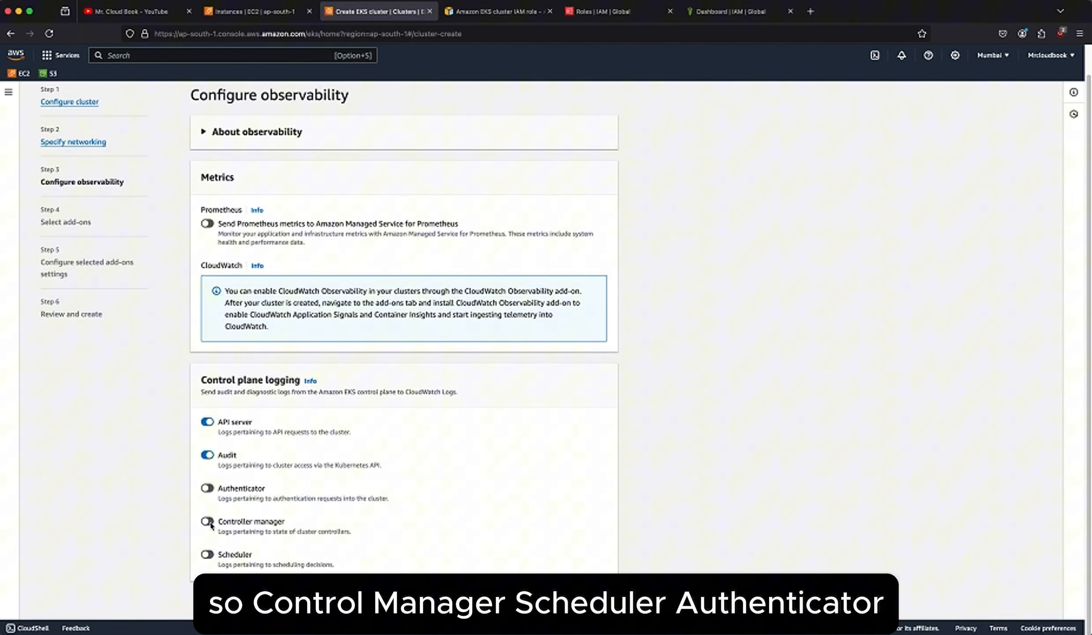
{"action": "left_click", "coordinate": [206, 556]}
{"action": "left_click", "coordinate": [208, 489]}
{"action": "scroll", "coordinate": [308, 432], "scroll_direction": "up", "scroll_amount": 1}
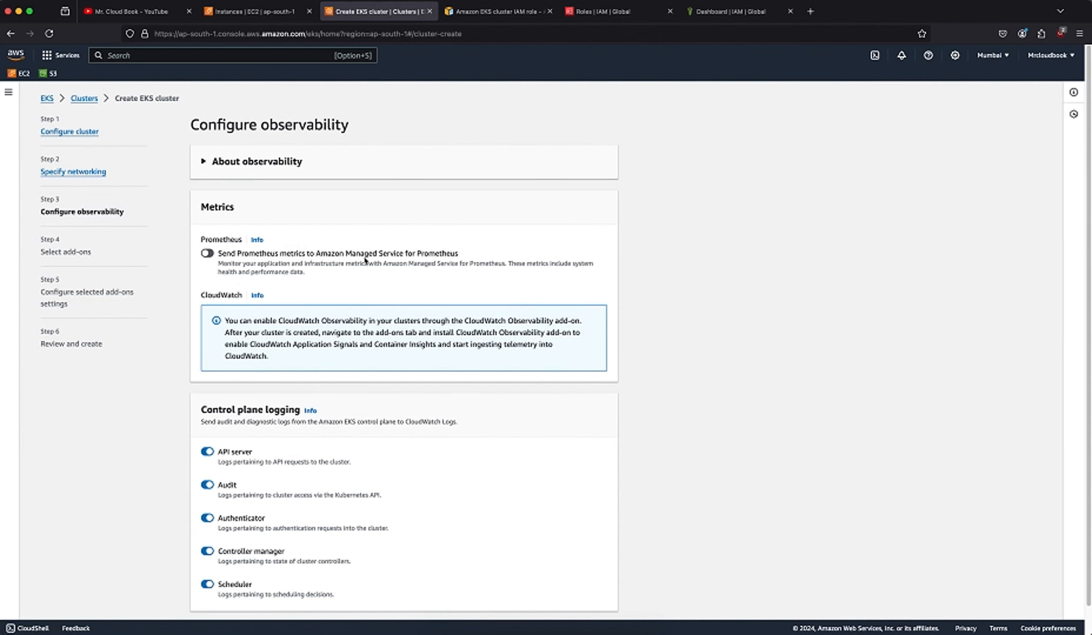
{"action": "scroll", "coordinate": [514, 270], "scroll_direction": "down", "scroll_amount": 1}
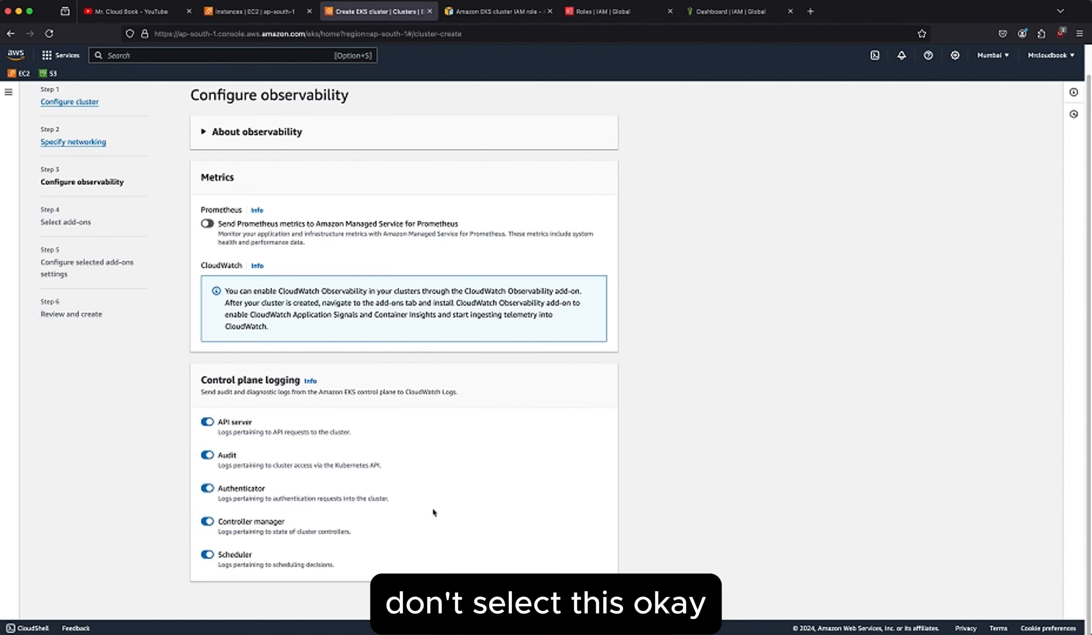
{"action": "left_click", "coordinate": [598, 600]}
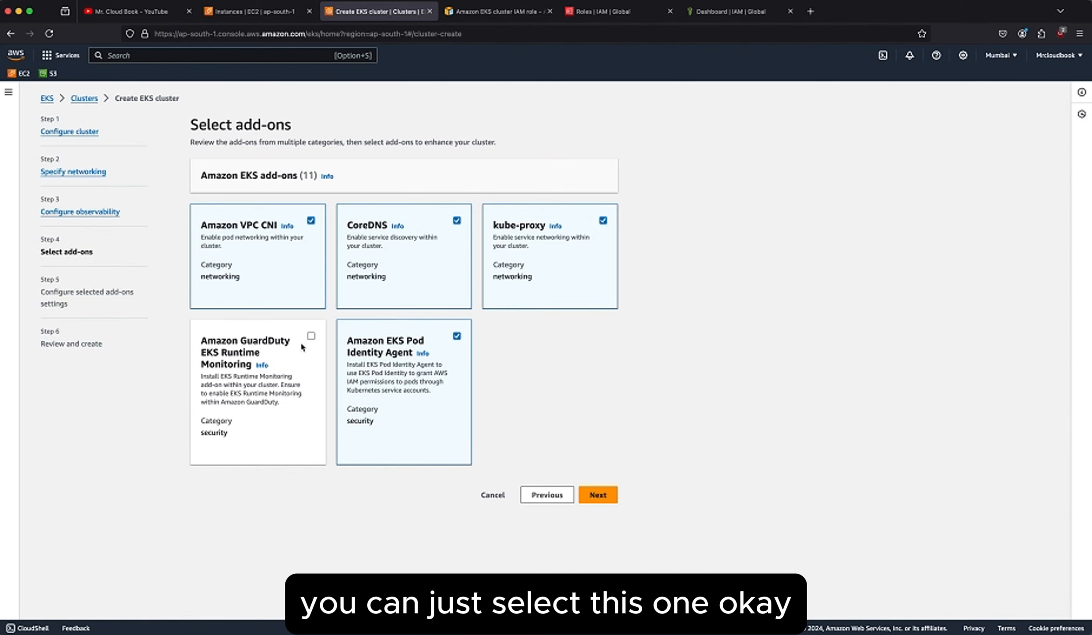
Accept the preselected add-ons, look over their default versions, and continue to the final review of the cluster.
{"action": "left_click", "coordinate": [603, 496]}
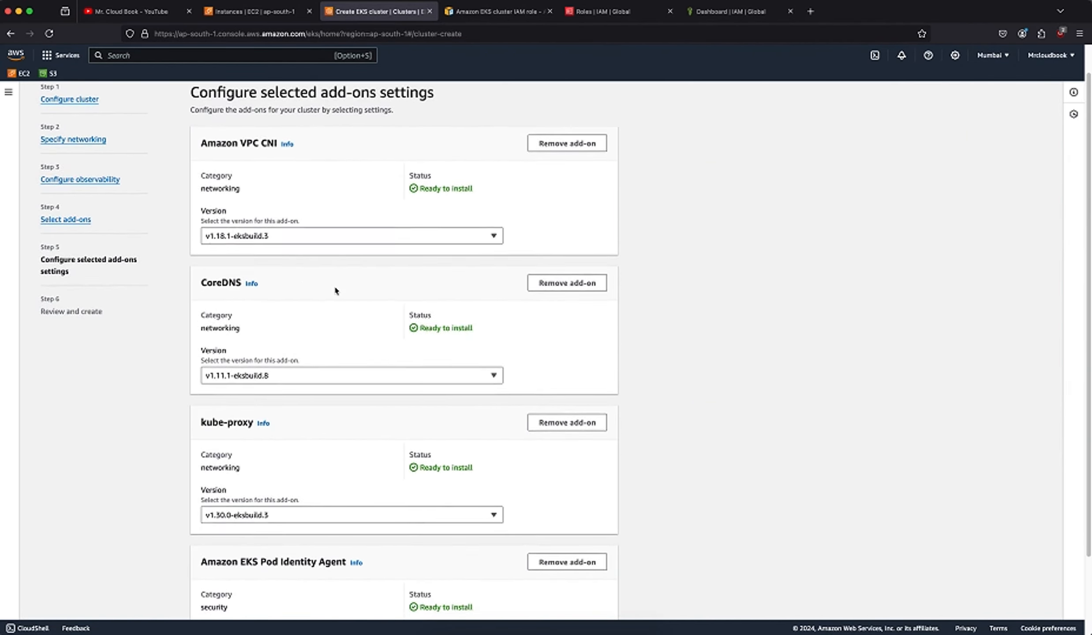
{"action": "scroll", "coordinate": [335, 291], "scroll_direction": "down", "scroll_amount": 3}
{"action": "scroll", "coordinate": [376, 401], "scroll_direction": "down", "scroll_amount": 2}
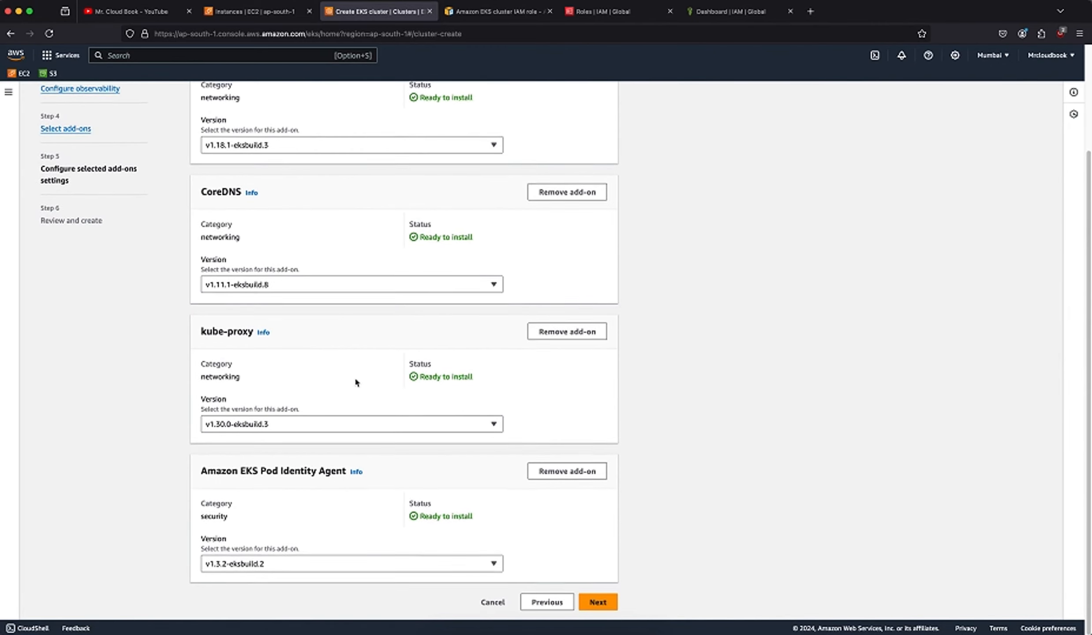
{"action": "scroll", "coordinate": [355, 377], "scroll_direction": "up", "scroll_amount": 5}
{"action": "scroll", "coordinate": [355, 366], "scroll_direction": "down", "scroll_amount": 3}
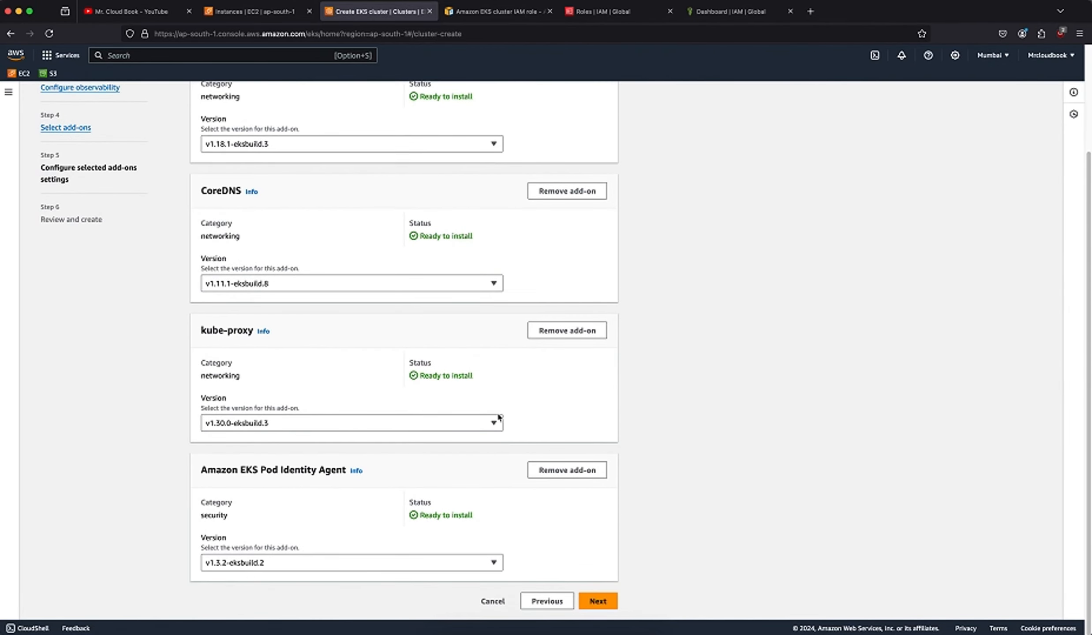
{"action": "left_click", "coordinate": [600, 601]}
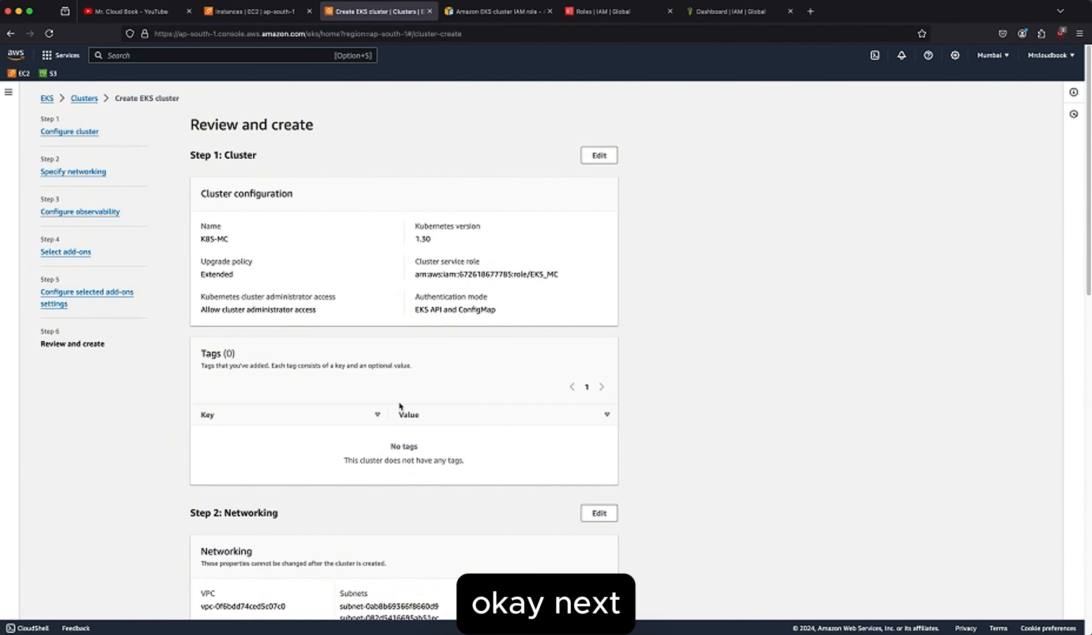
Review the cluster configuration summary, checking the name, Kubernetes version, upgrade policy, service role and tags.
{"action": "scroll", "coordinate": [399, 404], "scroll_direction": "down", "scroll_amount": 5}
{"action": "scroll", "coordinate": [399, 406], "scroll_direction": "down", "scroll_amount": 7}
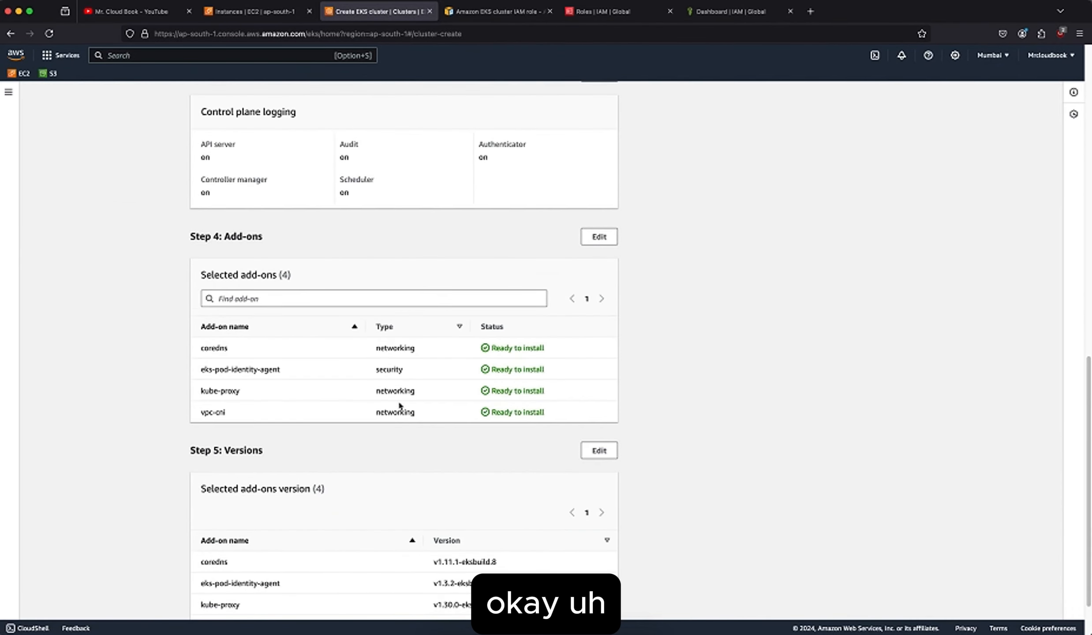
{"action": "scroll", "coordinate": [399, 403], "scroll_direction": "up", "scroll_amount": 15}
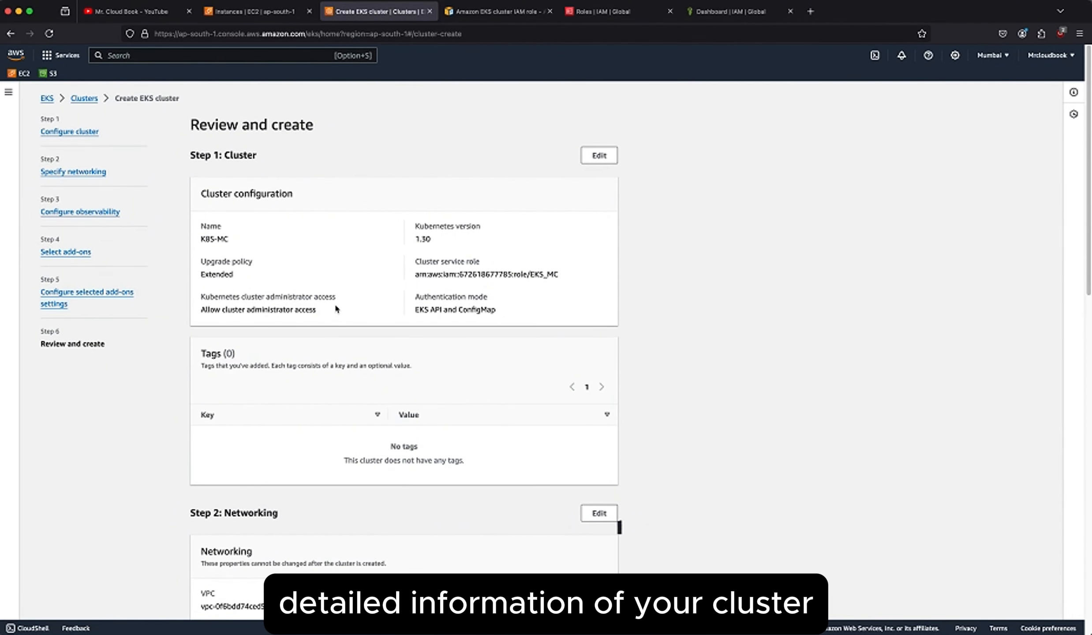
{"action": "left_click_drag", "start_coordinate": [236, 241], "coordinate": [201, 242]}
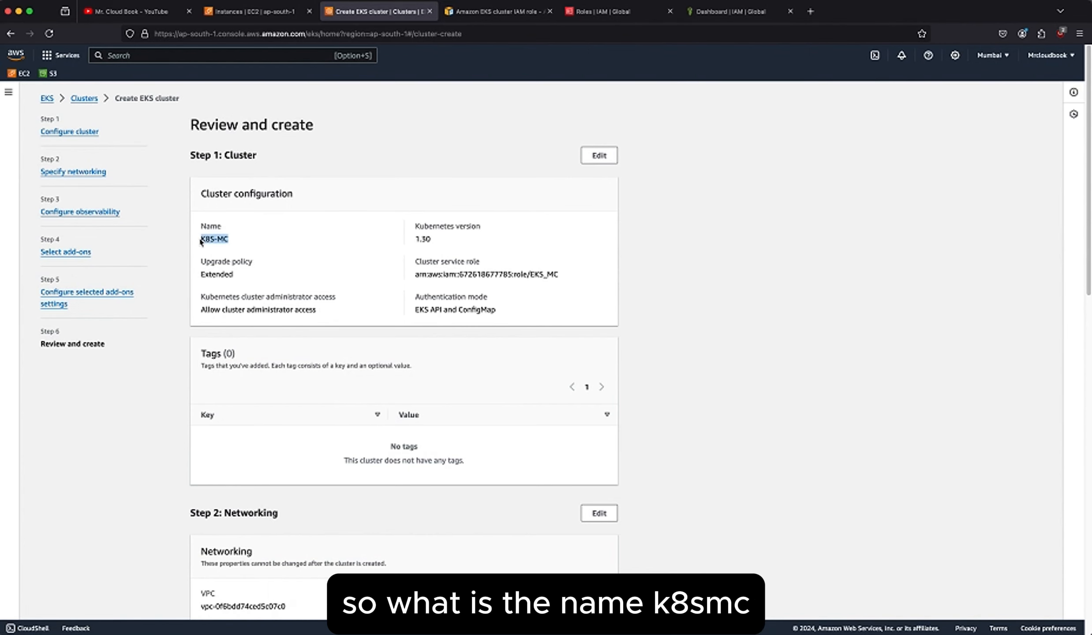
{"action": "left_click", "coordinate": [247, 242]}
{"action": "scroll", "coordinate": [288, 245], "scroll_direction": "down", "scroll_amount": 2}
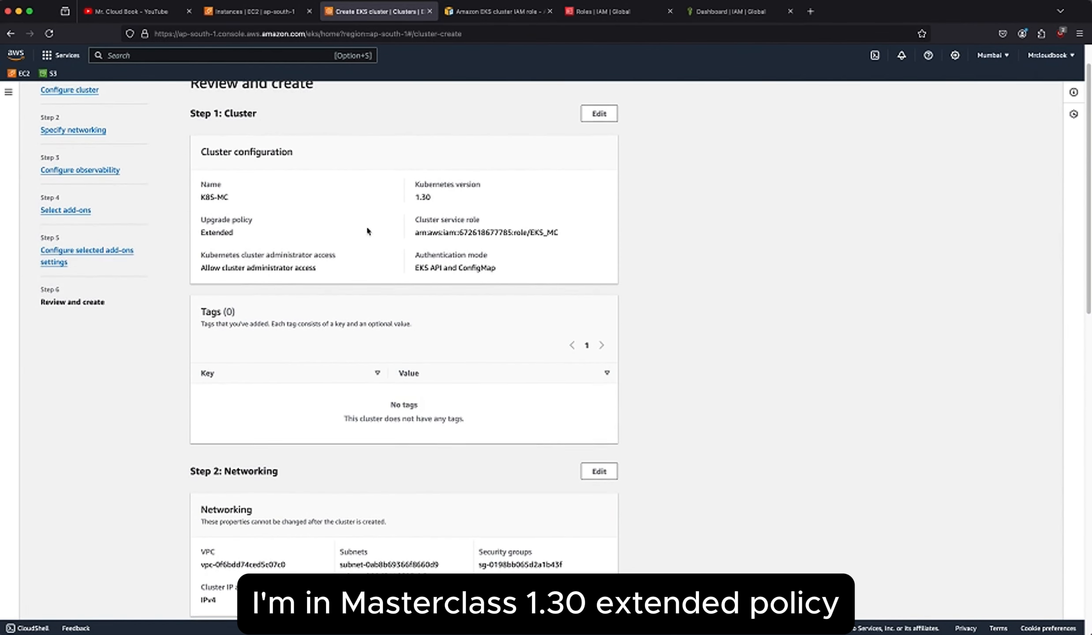
{"action": "left_click_drag", "start_coordinate": [463, 191], "coordinate": [375, 190]}
{"action": "left_click_drag", "start_coordinate": [244, 236], "coordinate": [193, 237]}
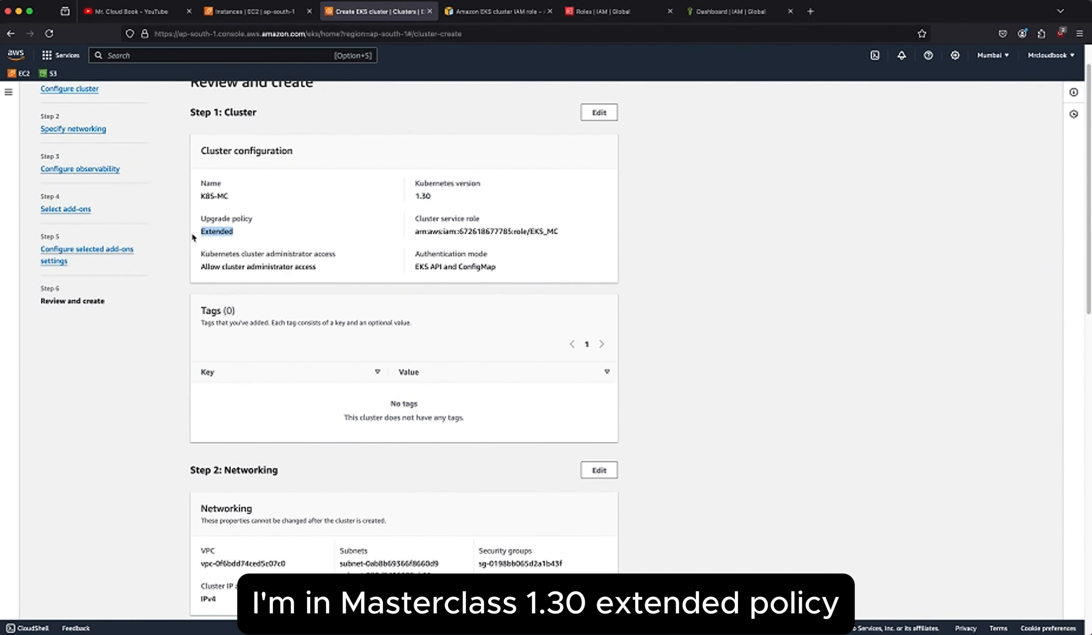
{"action": "left_click", "coordinate": [300, 243]}
{"action": "scroll", "coordinate": [368, 282], "scroll_direction": "down", "scroll_amount": 3}
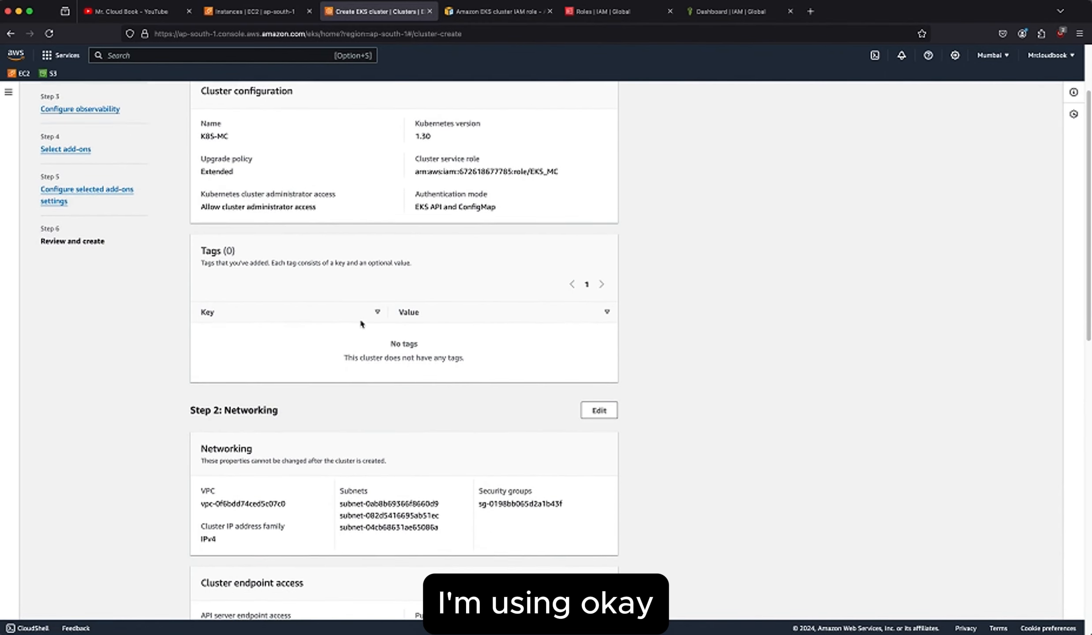
{"action": "scroll", "coordinate": [361, 324], "scroll_direction": "down", "scroll_amount": 2}
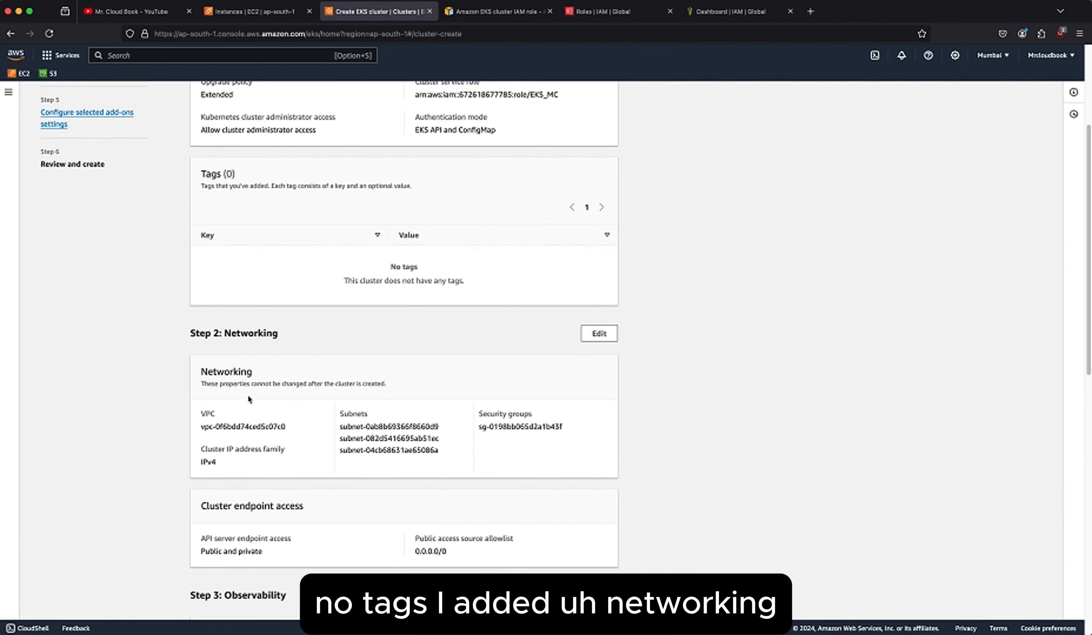
Review the networking, cluster endpoint access, control plane logging and selected add-ons in the cluster summary.
{"action": "scroll", "coordinate": [234, 429], "scroll_direction": "down", "scroll_amount": 1}
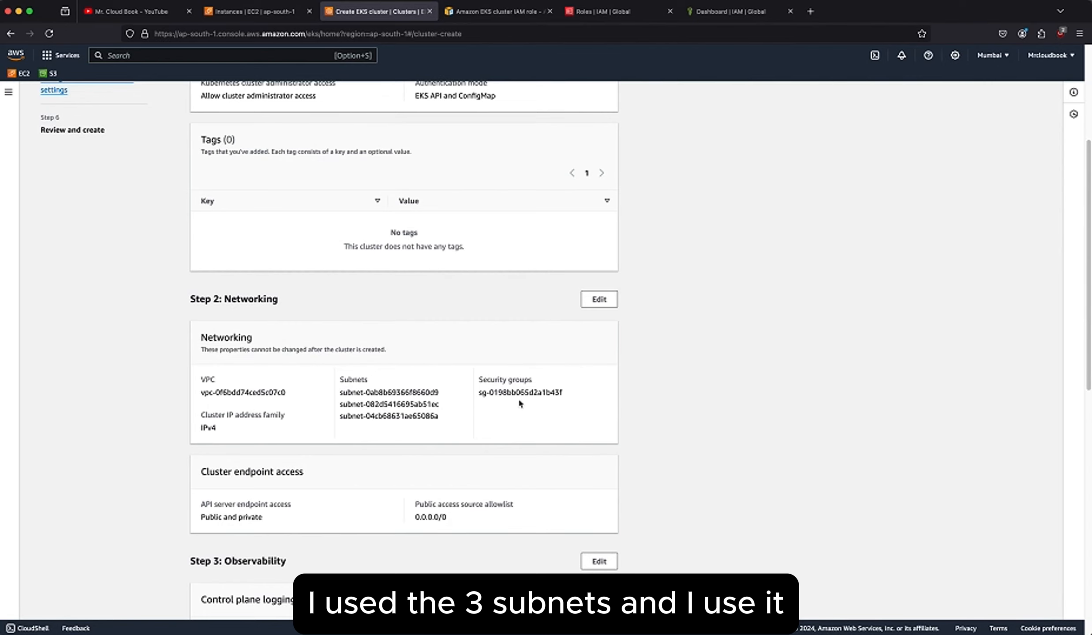
{"action": "scroll", "coordinate": [518, 401], "scroll_direction": "down", "scroll_amount": 1}
{"action": "scroll", "coordinate": [519, 397], "scroll_direction": "down", "scroll_amount": 2}
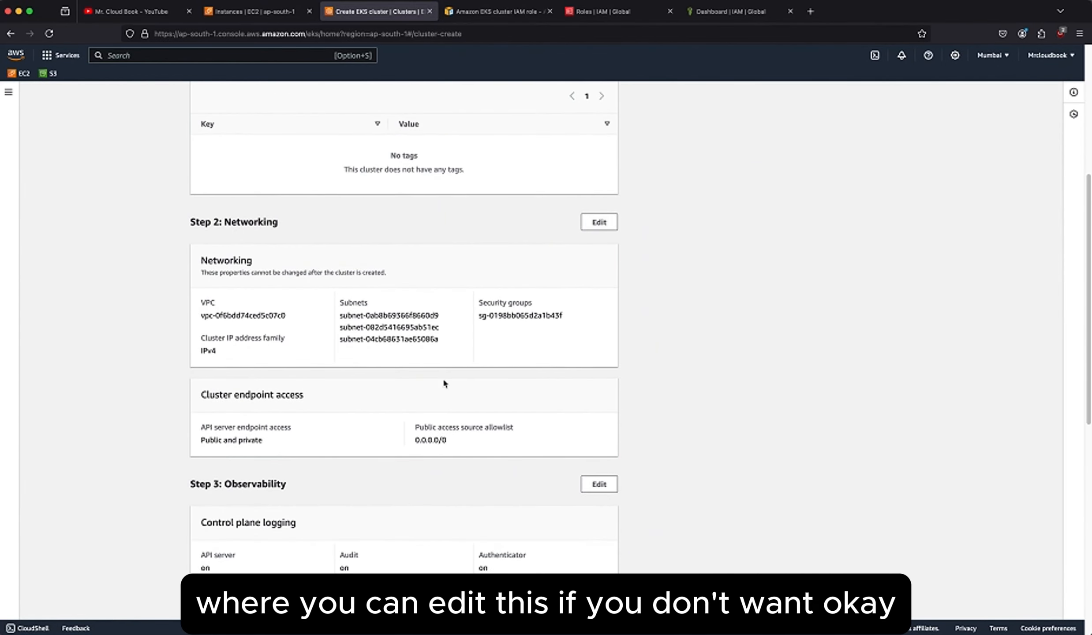
{"action": "scroll", "coordinate": [442, 378], "scroll_direction": "down", "scroll_amount": 2}
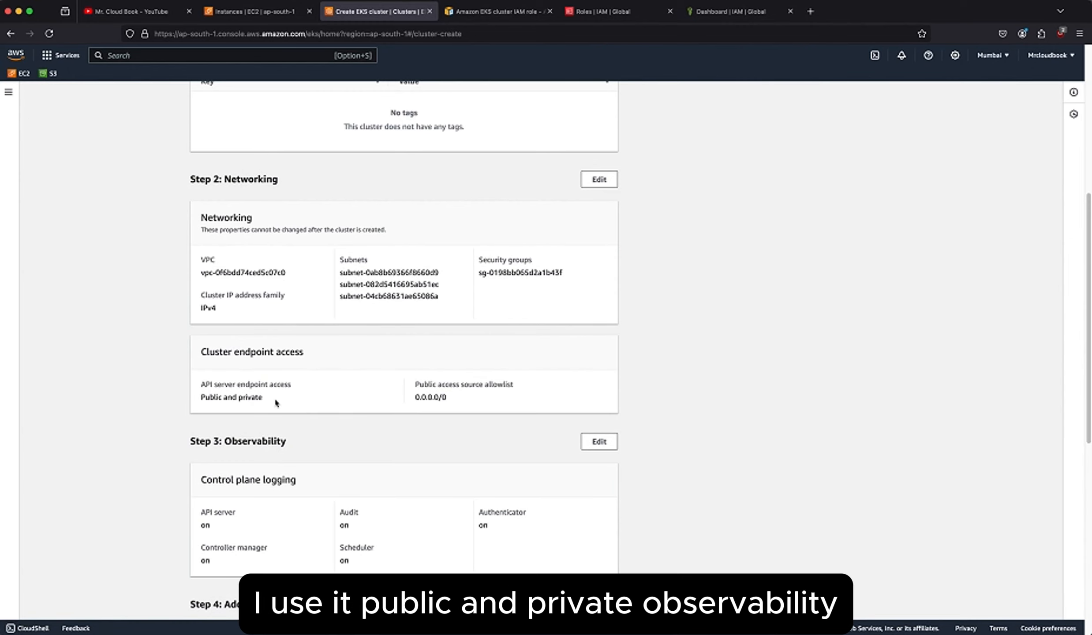
{"action": "scroll", "coordinate": [282, 399], "scroll_direction": "down", "scroll_amount": 2}
{"action": "scroll", "coordinate": [339, 436], "scroll_direction": "down", "scroll_amount": 2}
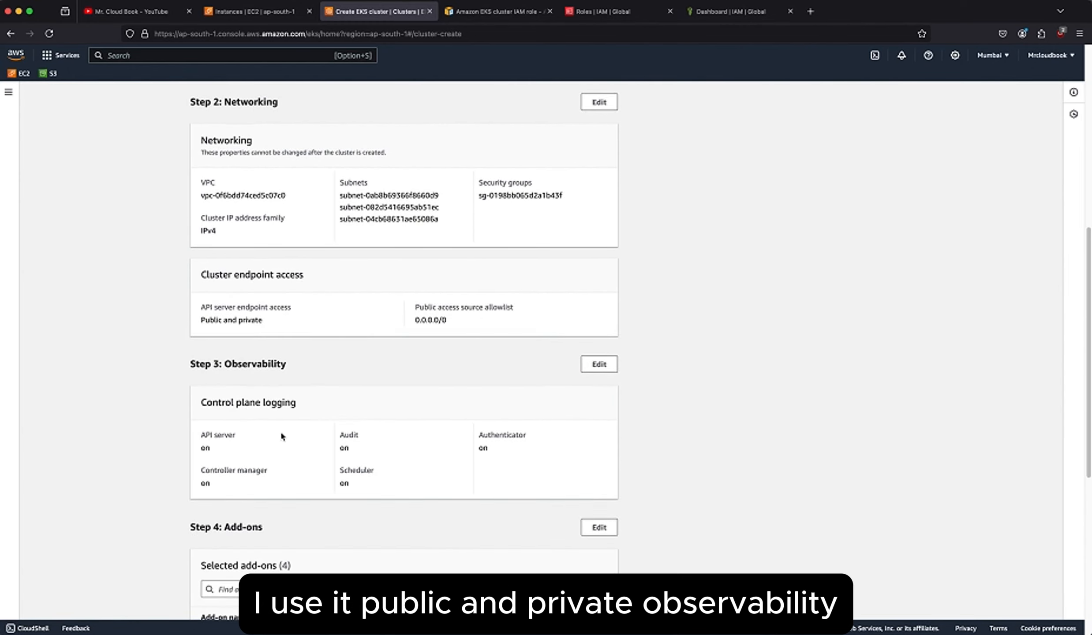
{"action": "scroll", "coordinate": [397, 410], "scroll_direction": "down", "scroll_amount": 2}
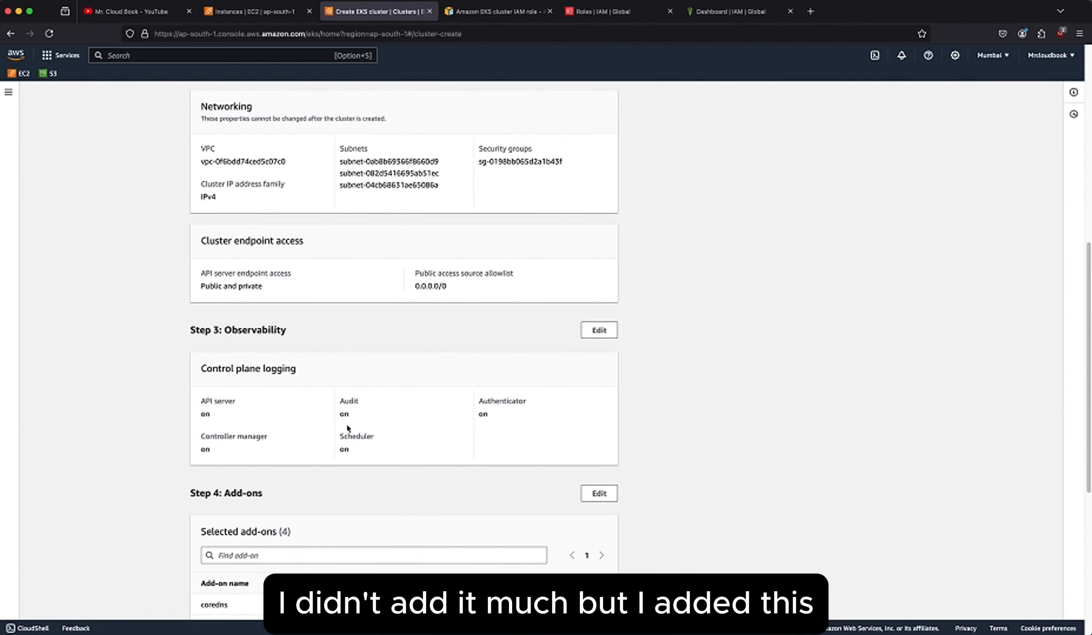
{"action": "scroll", "coordinate": [353, 456], "scroll_direction": "down", "scroll_amount": 6}
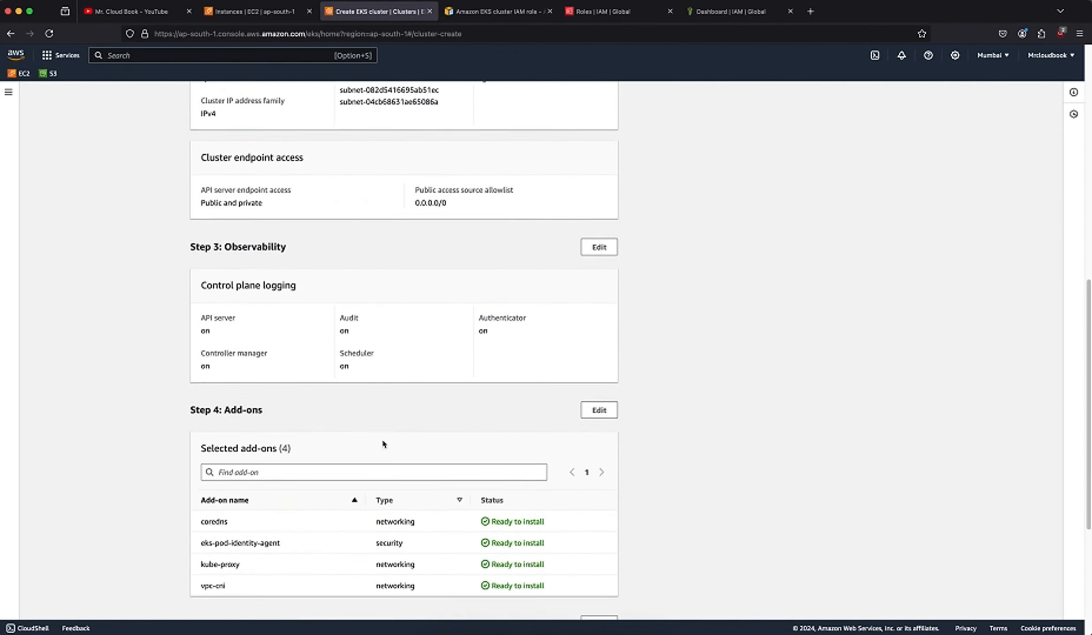
{"action": "scroll", "coordinate": [283, 392], "scroll_direction": "down", "scroll_amount": 3}
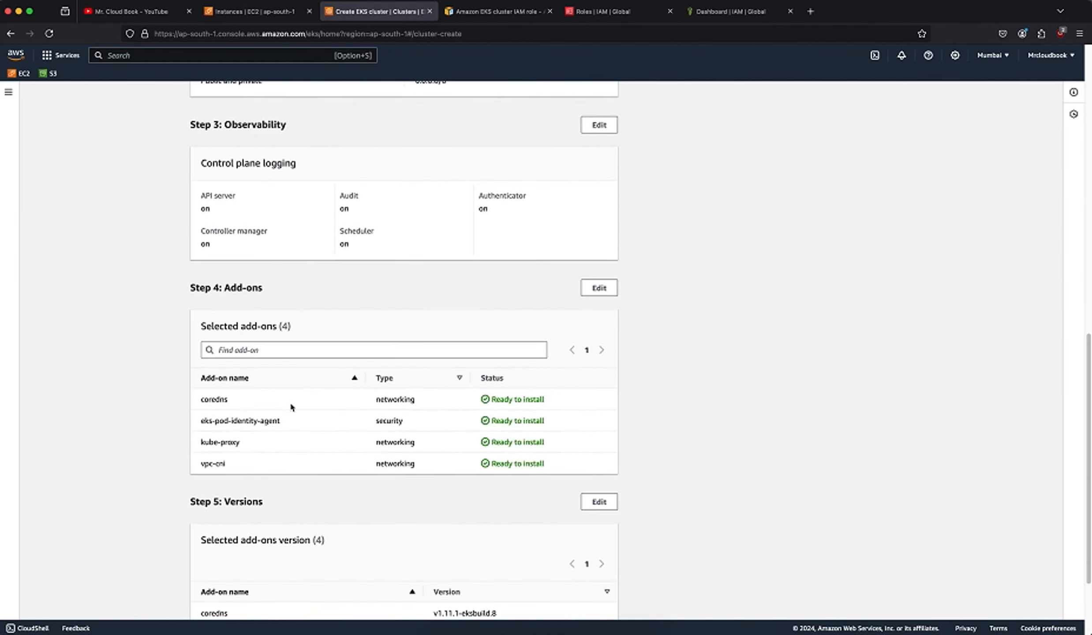
Create the K8S-MC cluster and dismiss the notification banners on its details page.
{"action": "scroll", "coordinate": [289, 415], "scroll_direction": "down", "scroll_amount": 4}
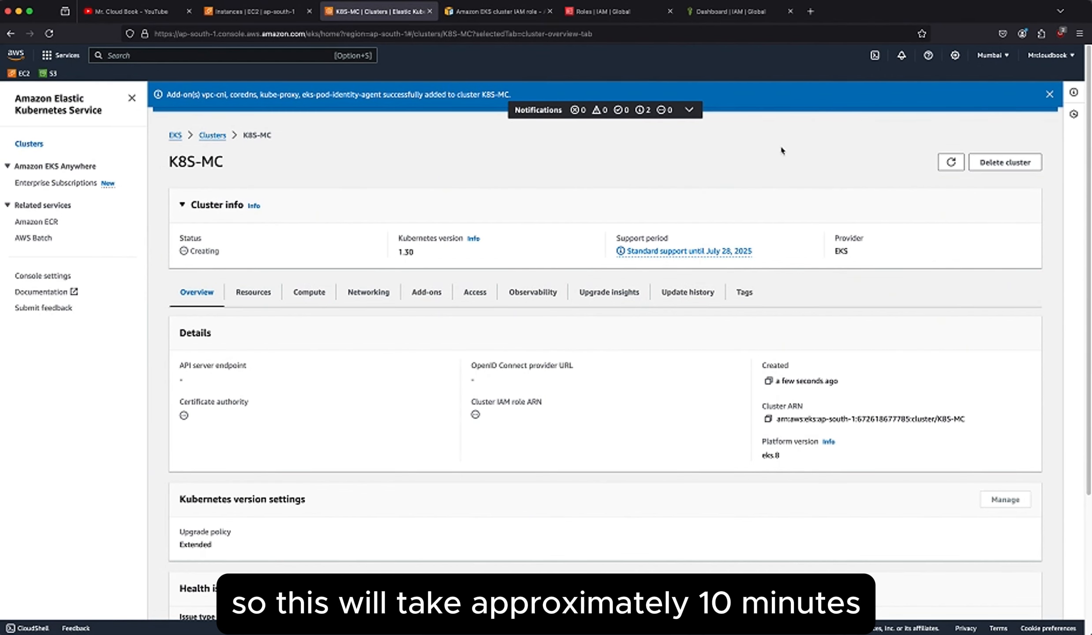
{"action": "left_click", "coordinate": [1046, 100]}
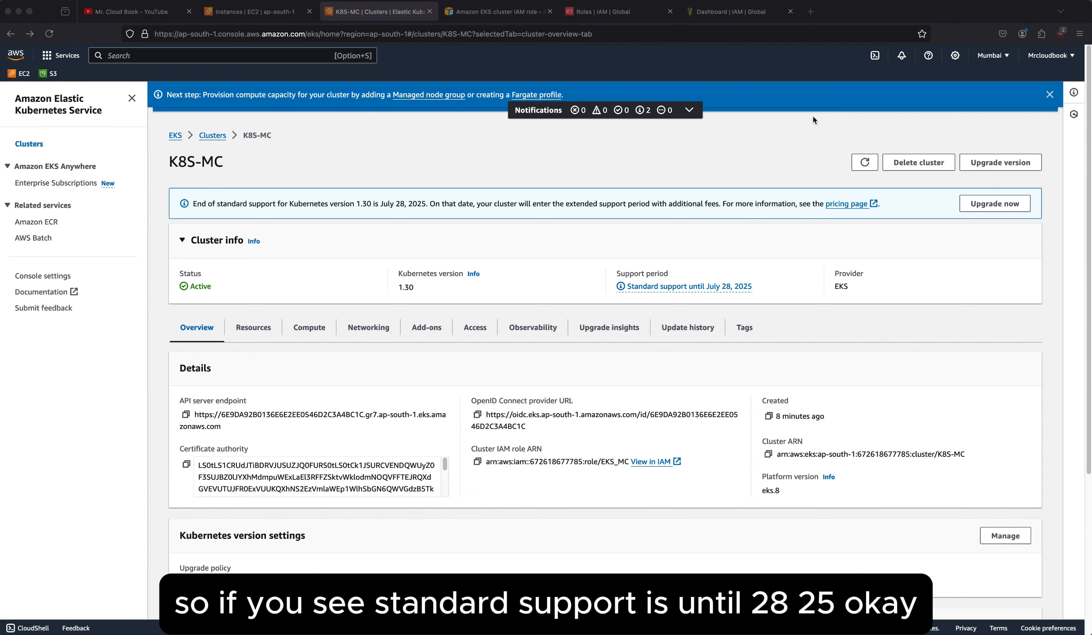
{"action": "left_click", "coordinate": [1049, 95]}
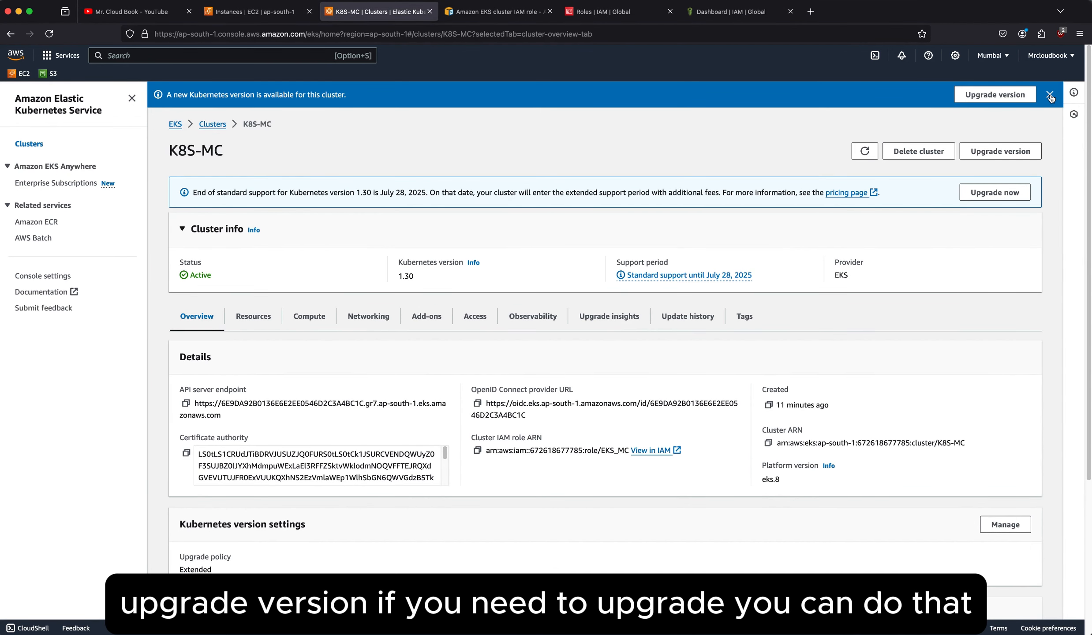
{"action": "left_click", "coordinate": [1050, 96]}
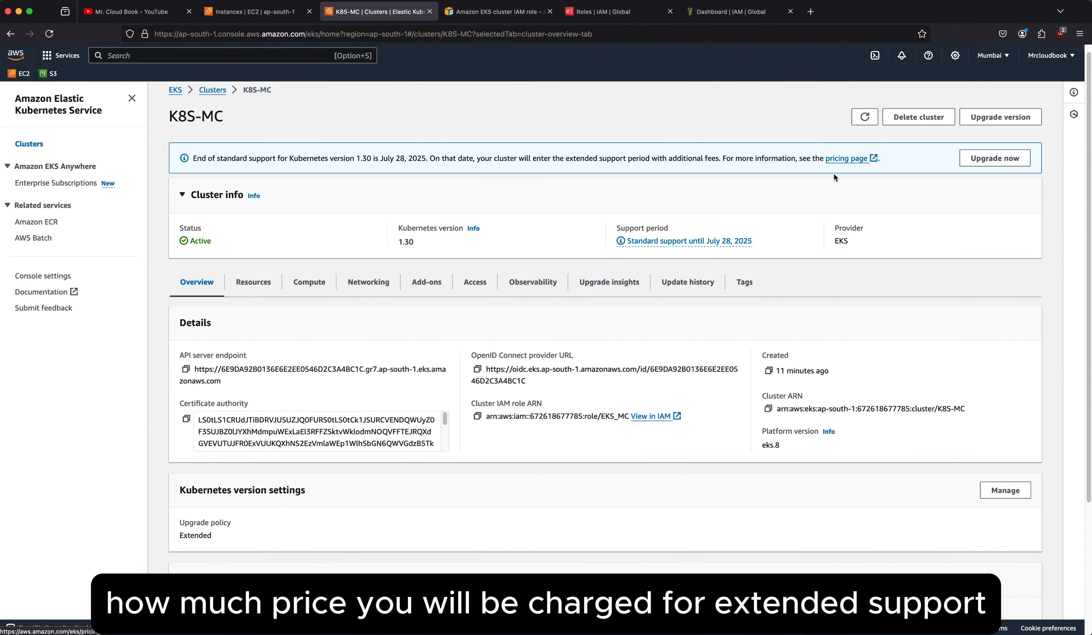
Examine the K8S-MC cluster's overview details, including endpoint, certificate authority and IAM role, and check its compute nodes and node groups.
{"action": "scroll", "coordinate": [586, 218], "scroll_direction": "down", "scroll_amount": 1}
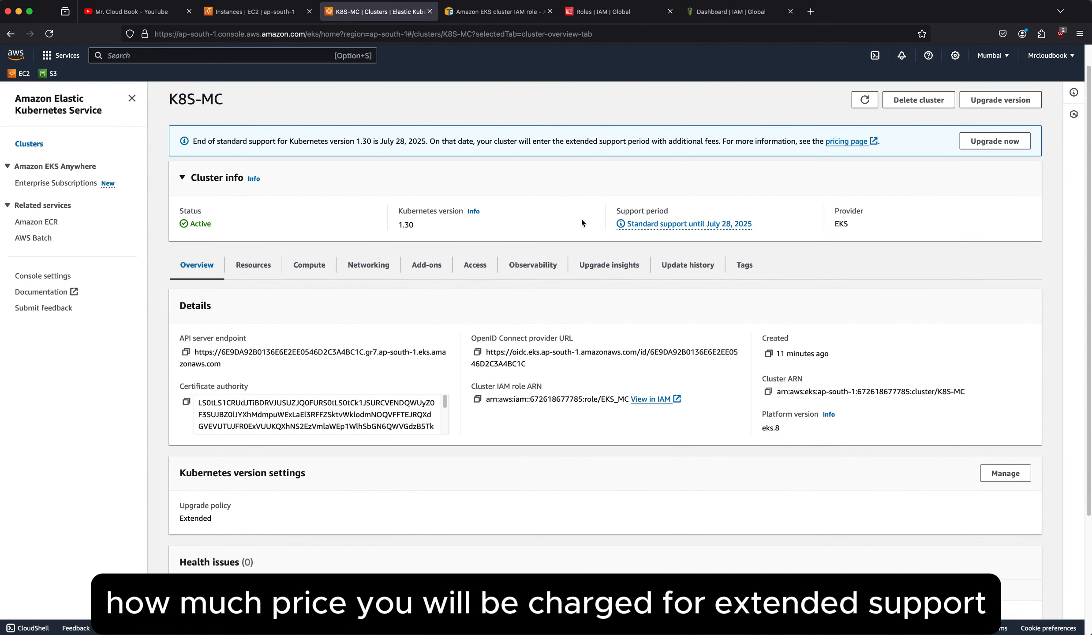
{"action": "scroll", "coordinate": [237, 334], "scroll_direction": "down", "scroll_amount": 2}
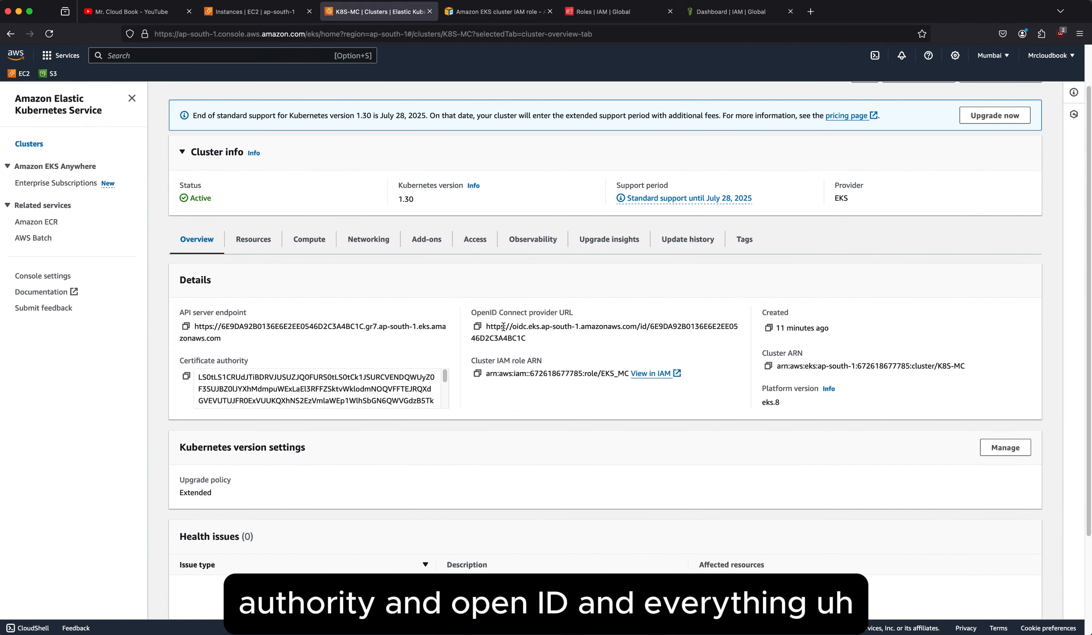
{"action": "scroll", "coordinate": [541, 352], "scroll_direction": "down", "scroll_amount": 5}
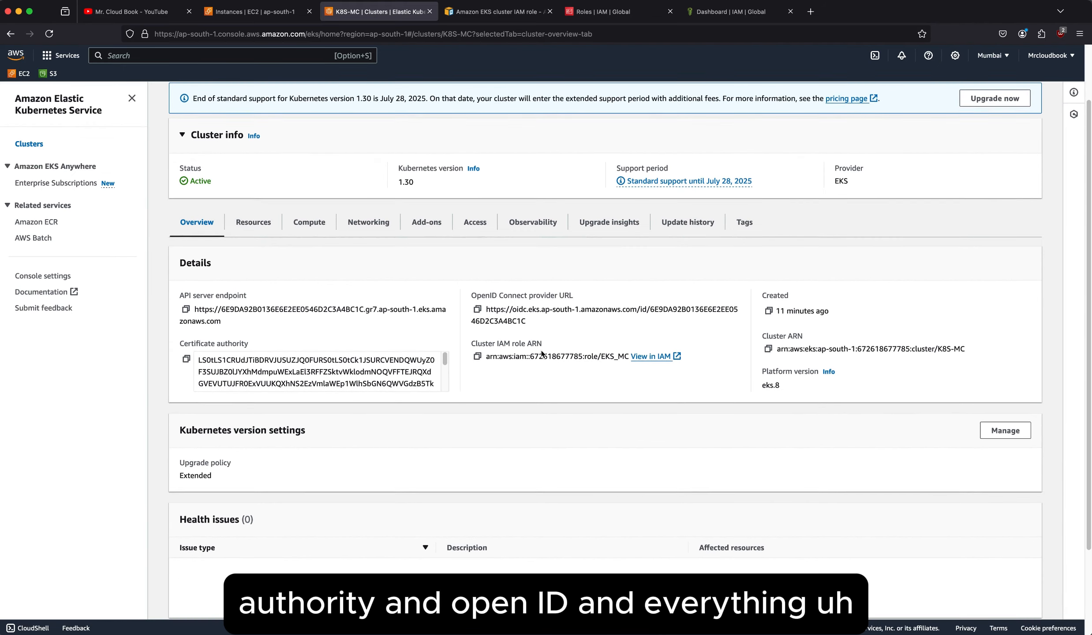
{"action": "scroll", "coordinate": [542, 349], "scroll_direction": "up", "scroll_amount": 7}
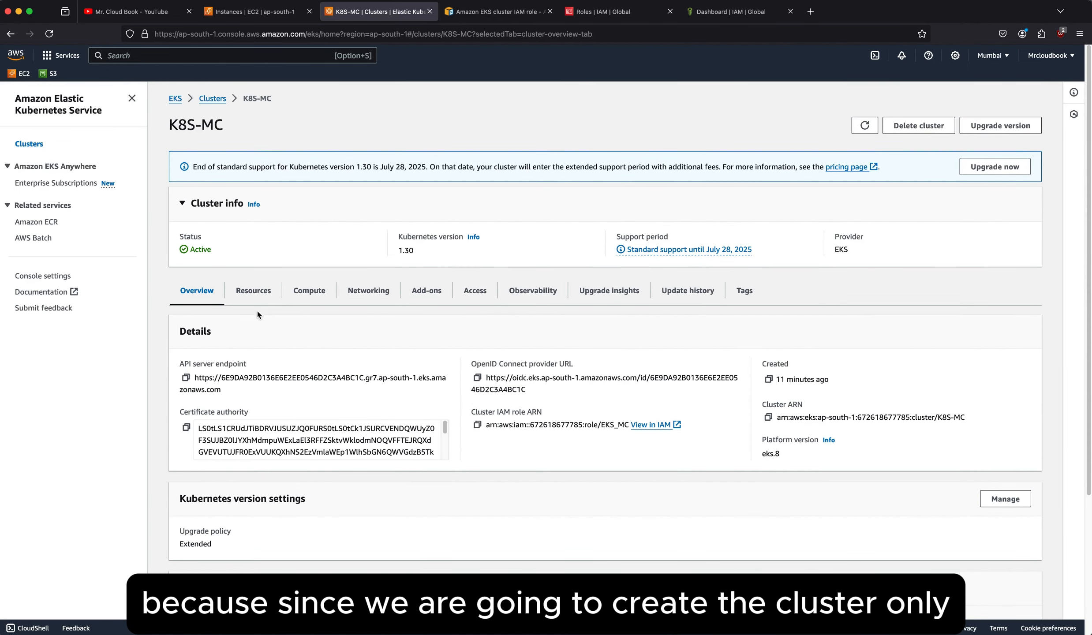
{"action": "left_click", "coordinate": [304, 292]}
{"action": "scroll", "coordinate": [441, 394], "scroll_direction": "down", "scroll_amount": 1}
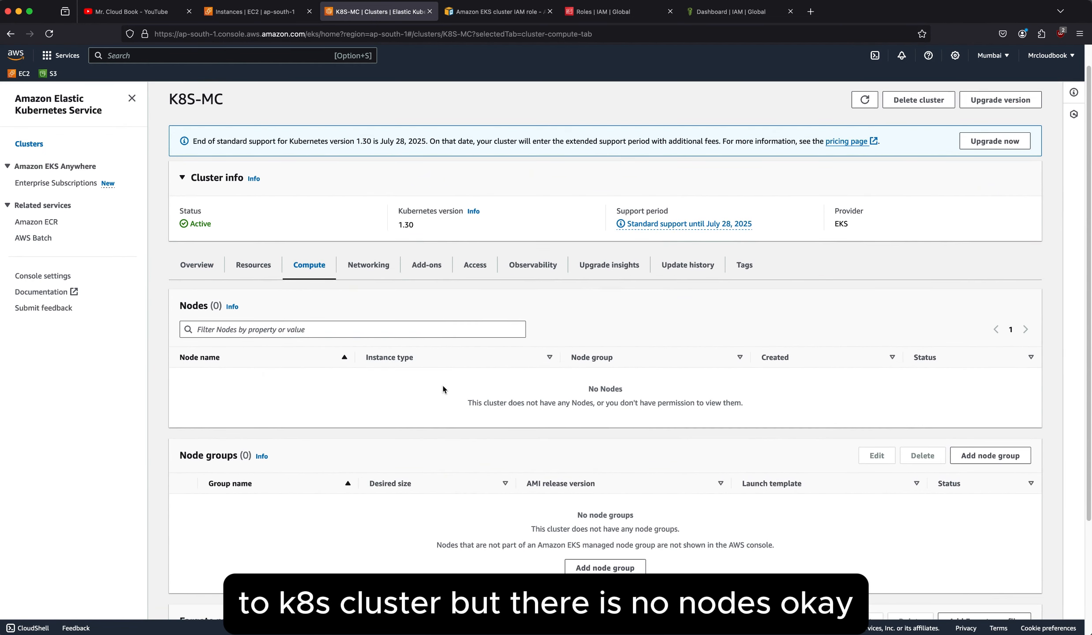
{"action": "scroll", "coordinate": [442, 387], "scroll_direction": "down", "scroll_amount": 1}
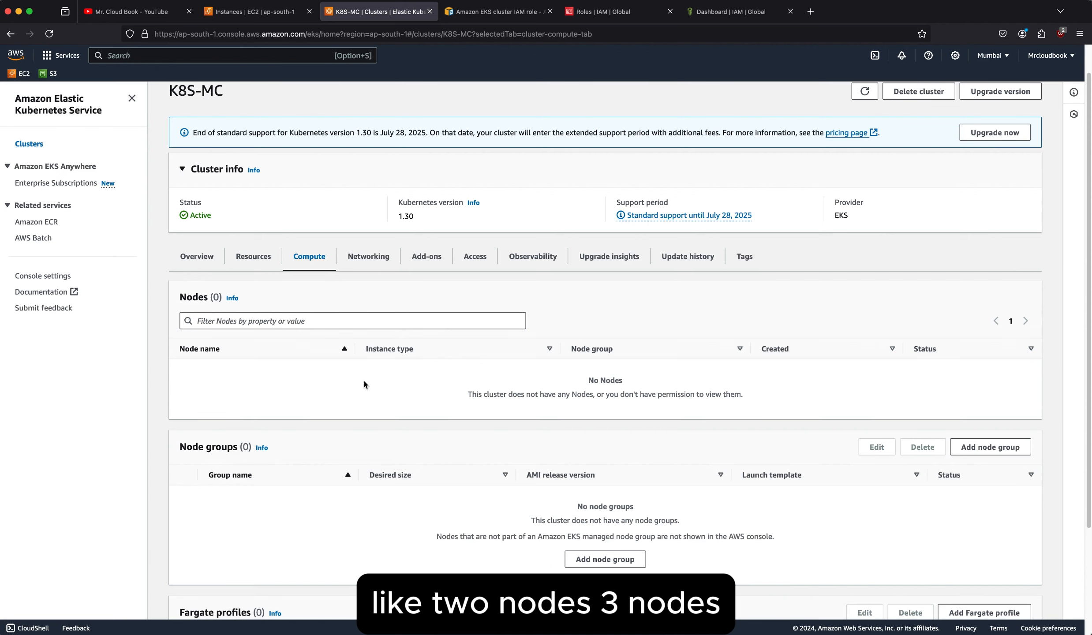
{"action": "double_click", "coordinate": [182, 296]}
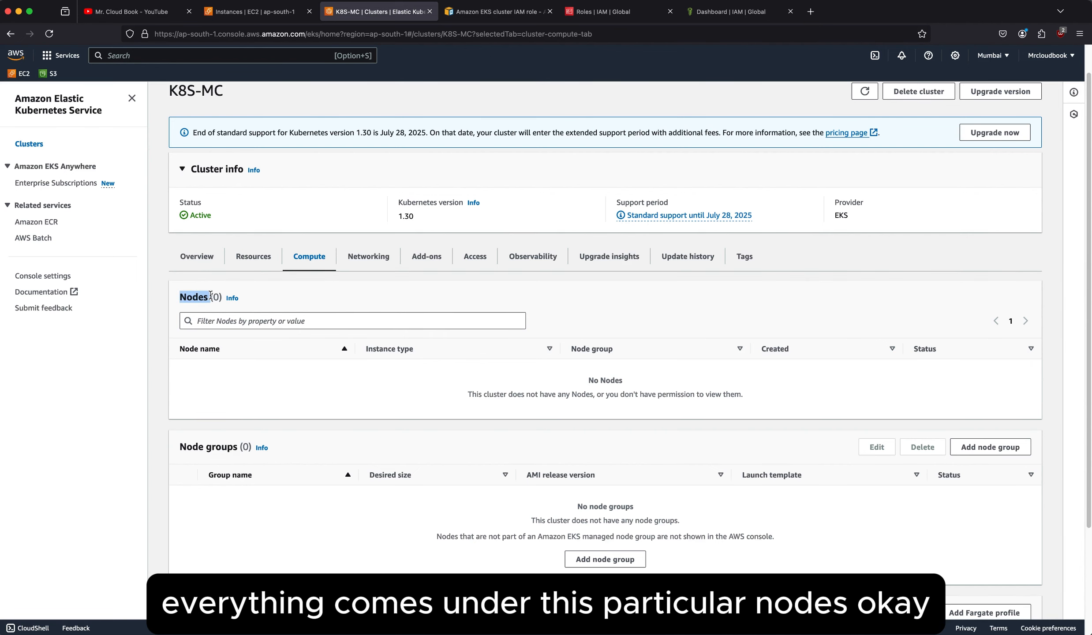
{"action": "left_click", "coordinate": [559, 442]}
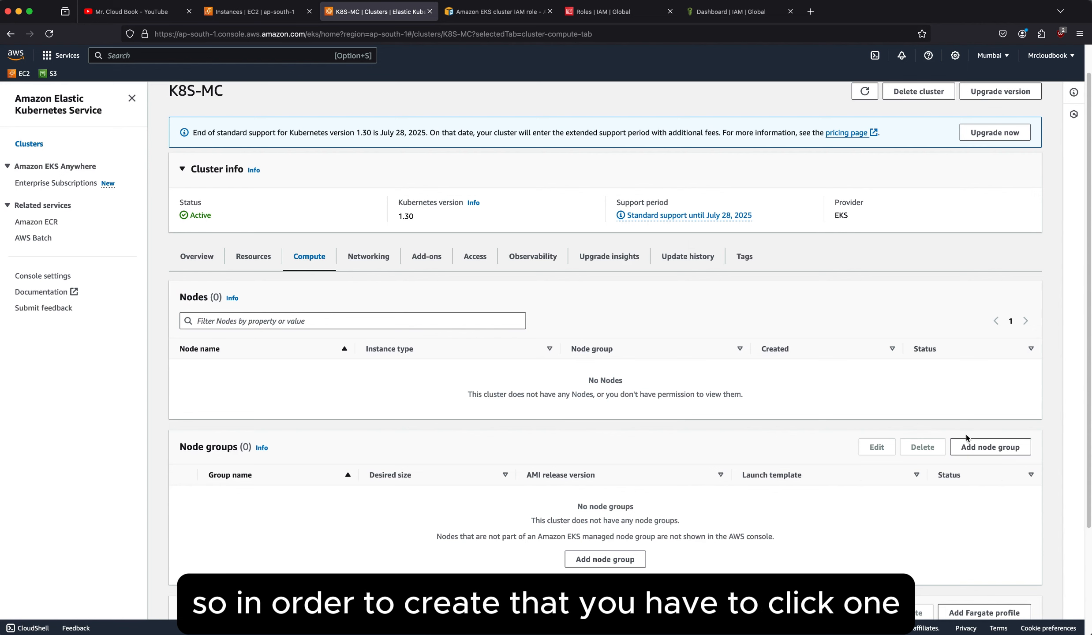
Start adding a node group to the K8S-MC cluster and name it K8S_node.
{"action": "left_click", "coordinate": [984, 447]}
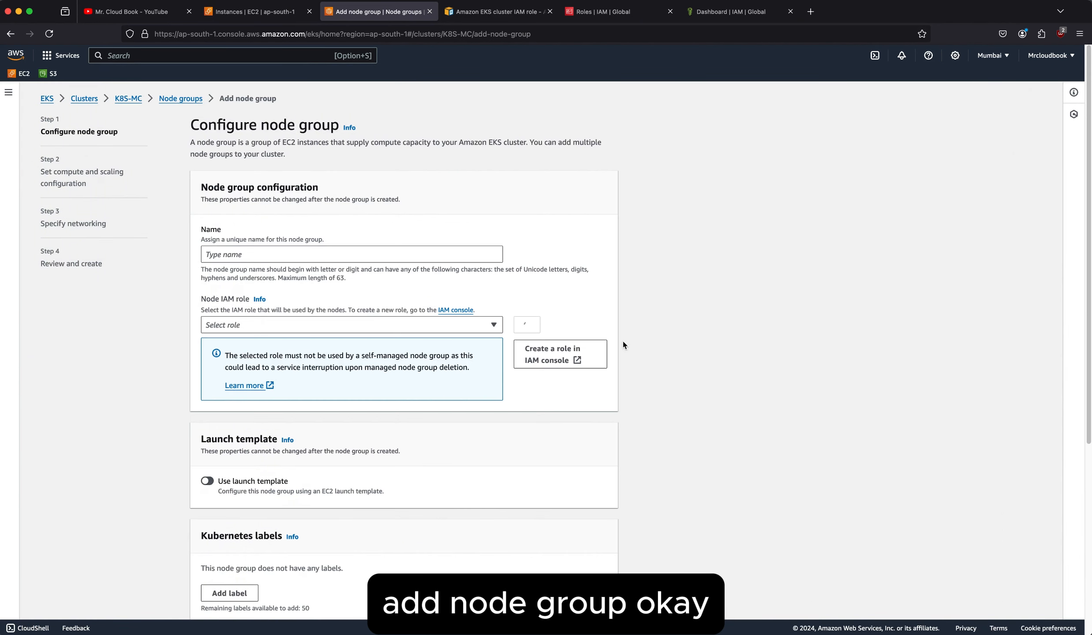
{"action": "left_click", "coordinate": [313, 258]}
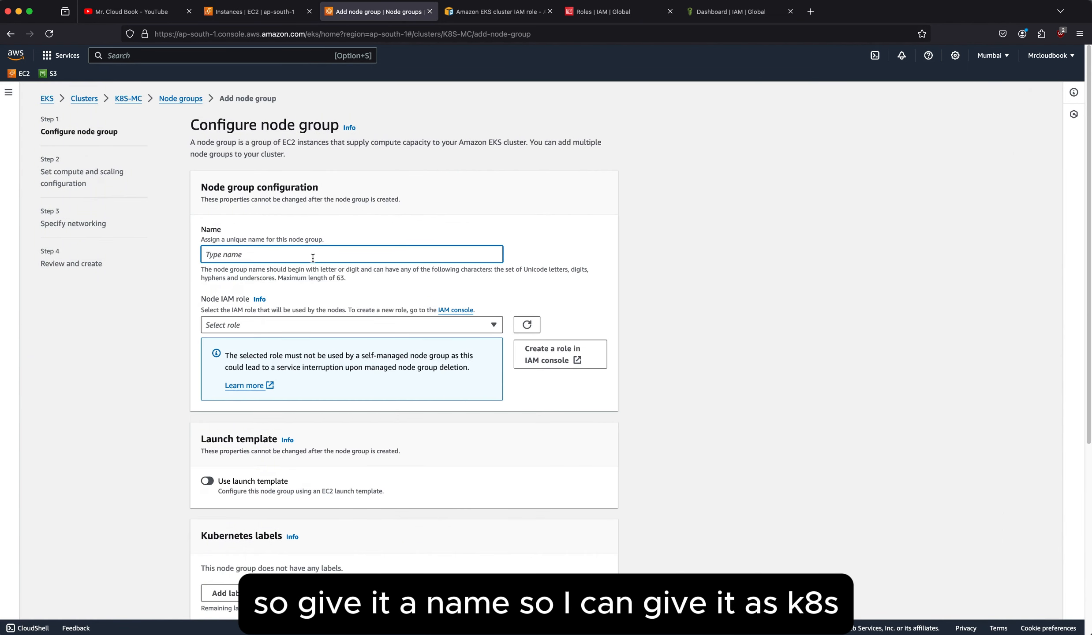
{"action": "type", "text": "K8S"}
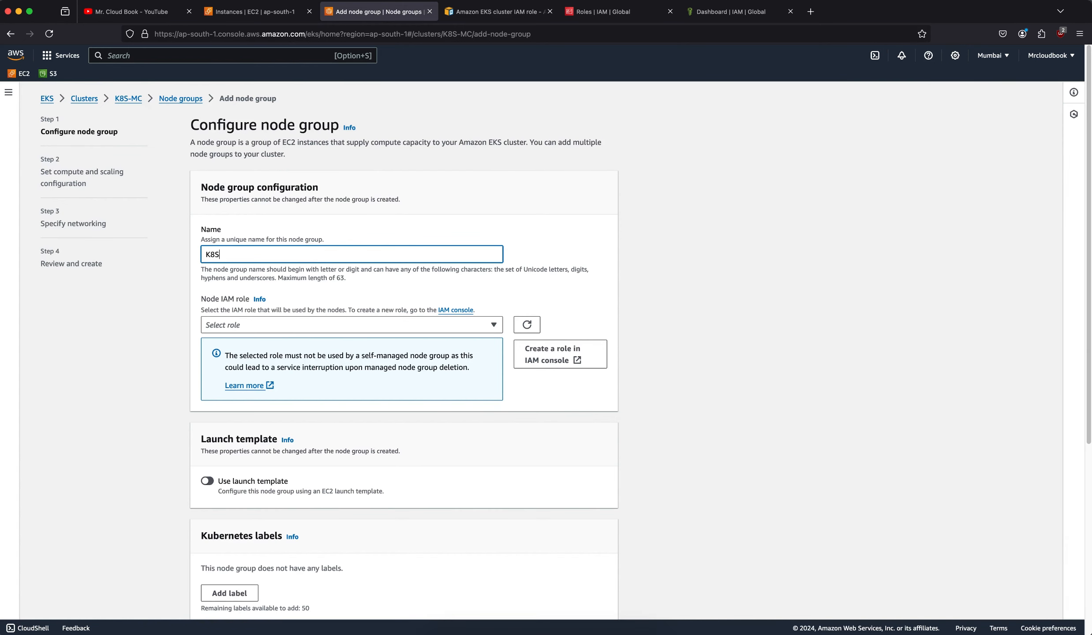
{"action": "type", "text": "_node"}
{"action": "left_click", "coordinate": [431, 279]}
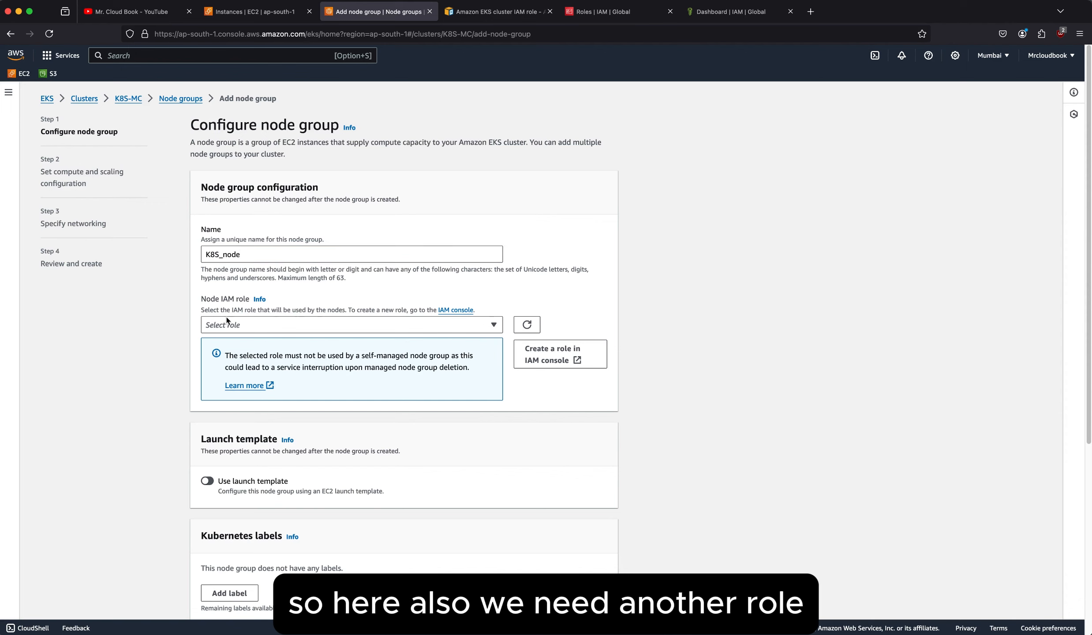
{"action": "left_click", "coordinate": [456, 310]}
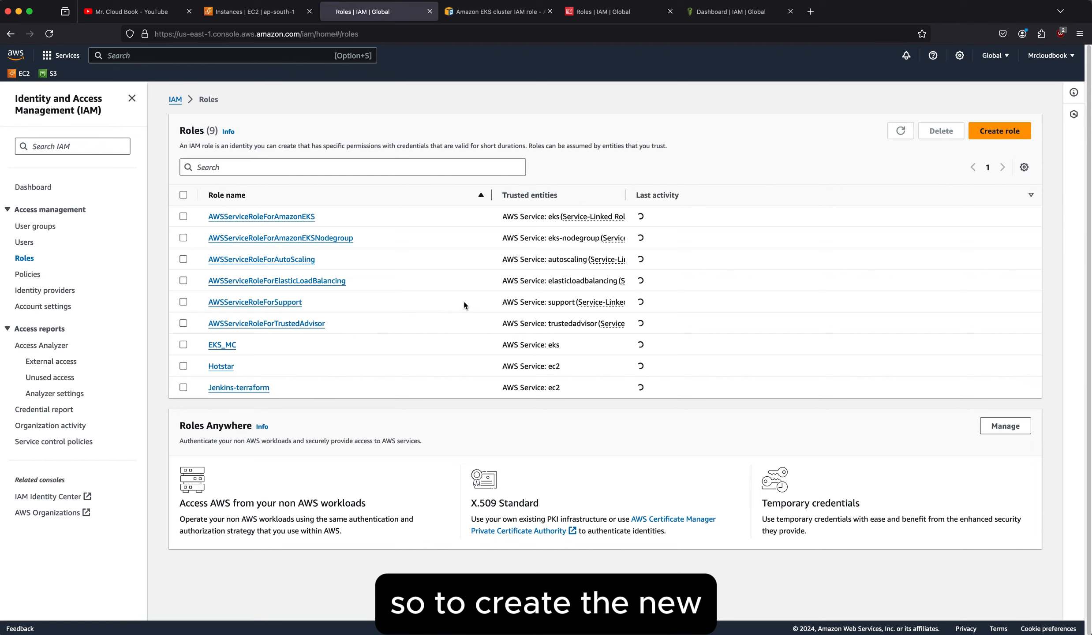
{"action": "left_click", "coordinate": [15, 33]}
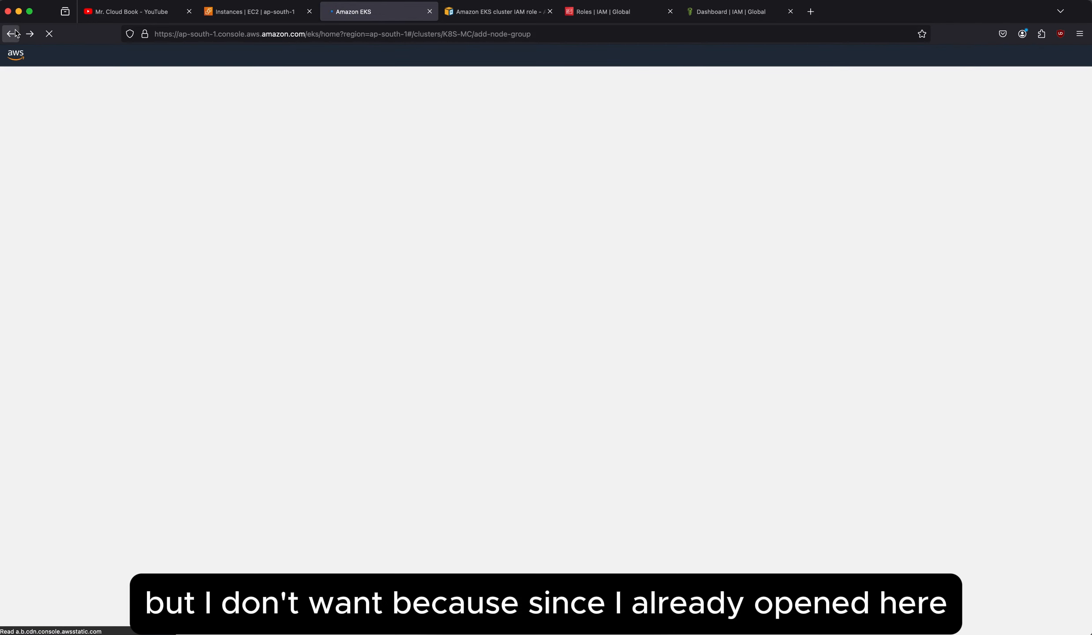
{"action": "left_click", "coordinate": [581, 12]}
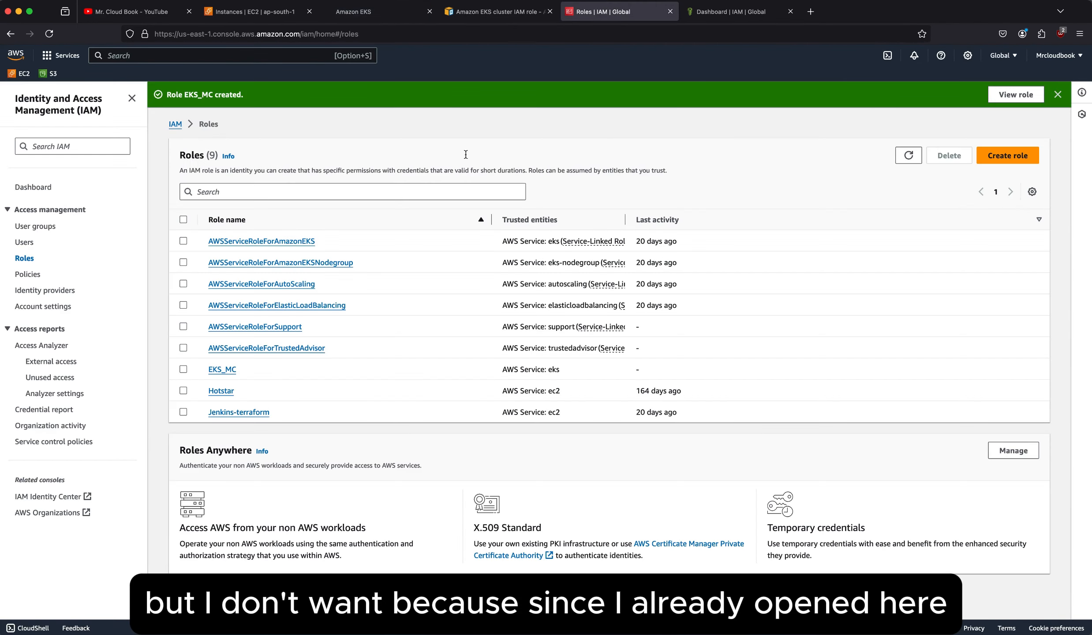
{"action": "left_click", "coordinate": [377, 11]}
Open the Node IAM role page of the Amazon EKS documentation and read the console procedure for creating the node role.
{"action": "scroll", "coordinate": [420, 329], "scroll_direction": "down", "scroll_amount": 2}
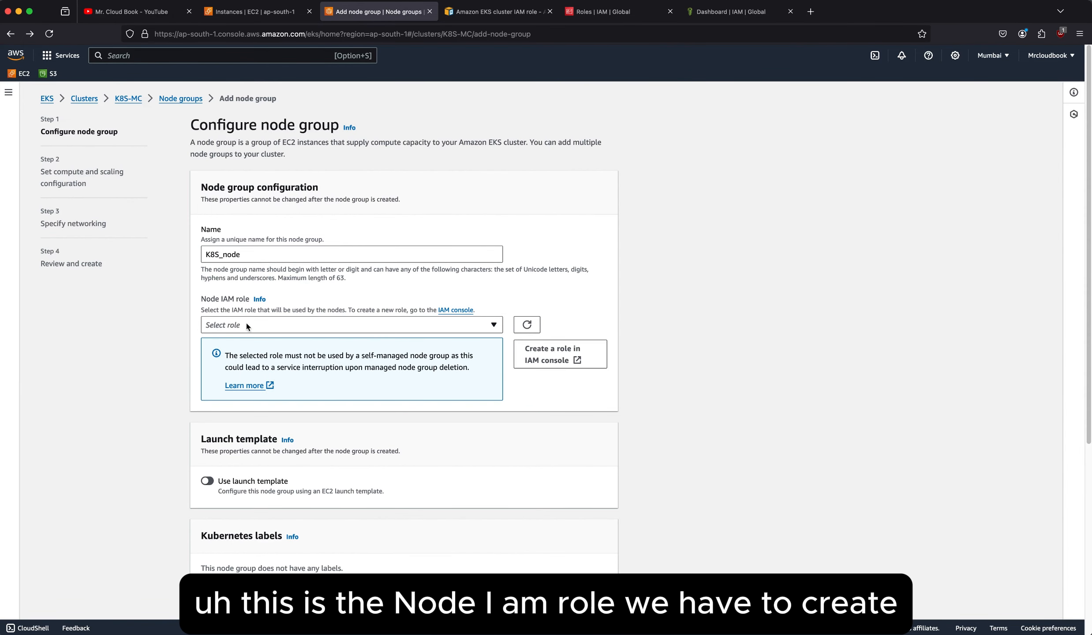
{"action": "left_click", "coordinate": [501, 17]}
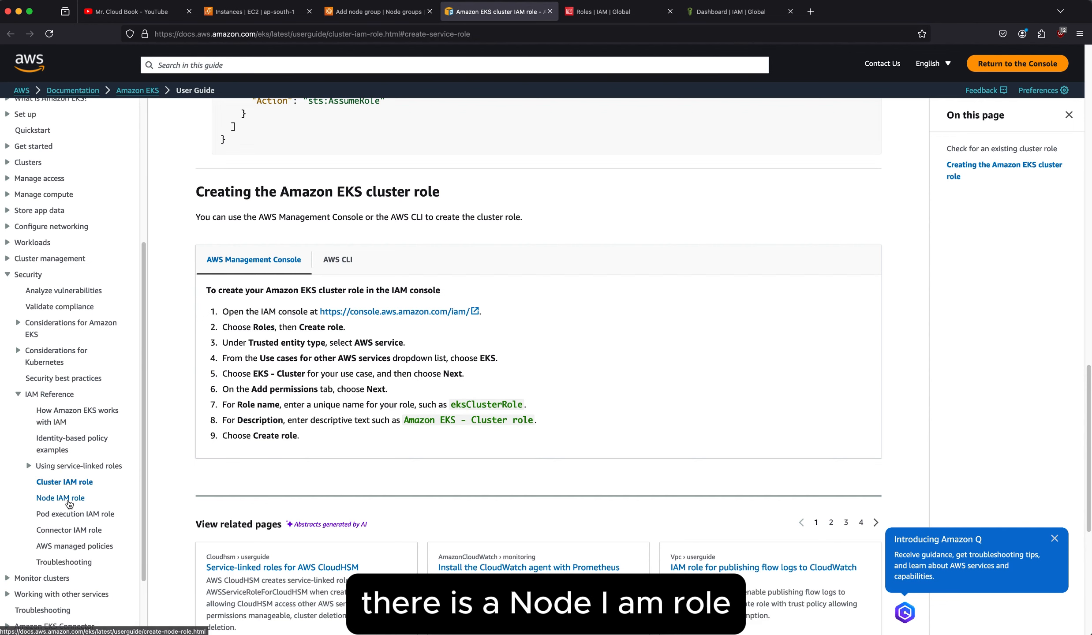
{"action": "left_click", "coordinate": [72, 503]}
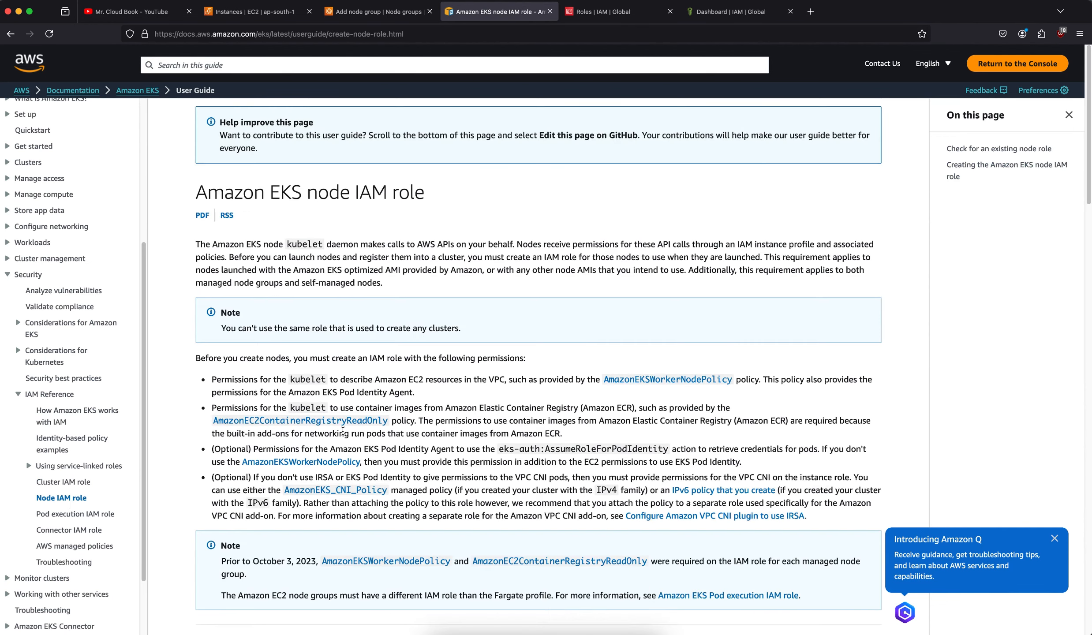
{"action": "scroll", "coordinate": [306, 321], "scroll_direction": "down", "scroll_amount": 5}
{"action": "scroll", "coordinate": [305, 321], "scroll_direction": "down", "scroll_amount": 17}
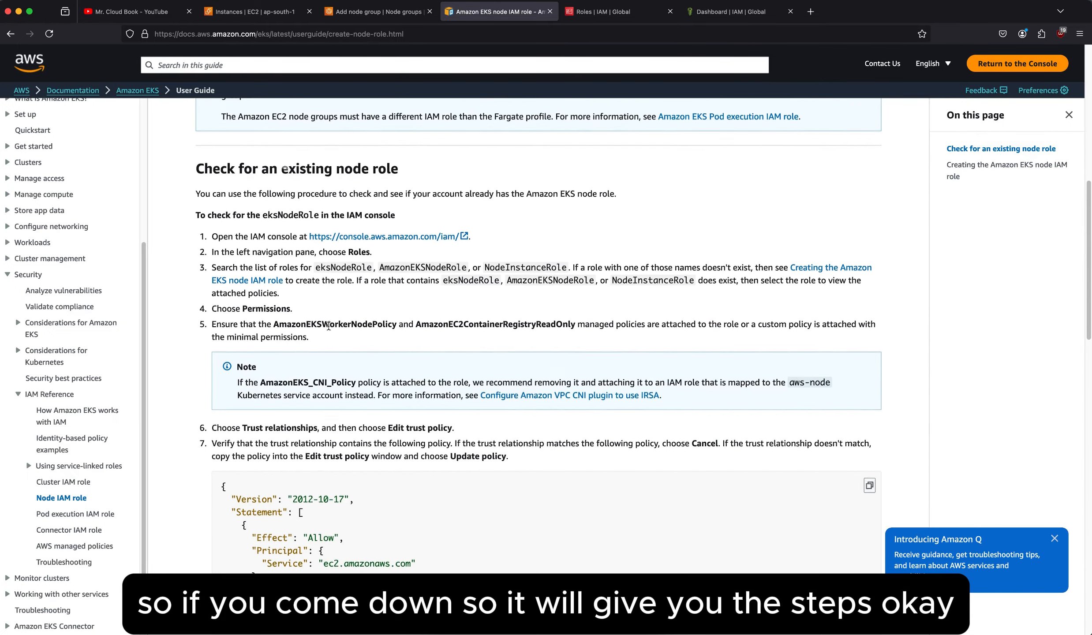
{"action": "scroll", "coordinate": [395, 363], "scroll_direction": "down", "scroll_amount": 4}
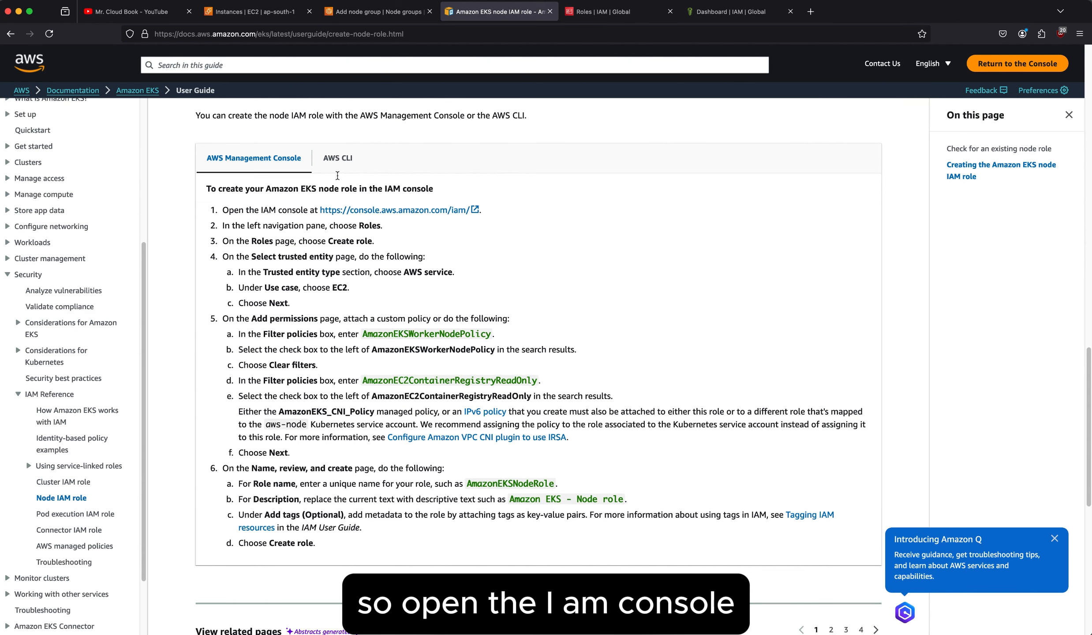
Start creating an IAM role with AWS service as the trusted entity type and EC2 as the use case.
{"action": "left_click", "coordinate": [620, 13]}
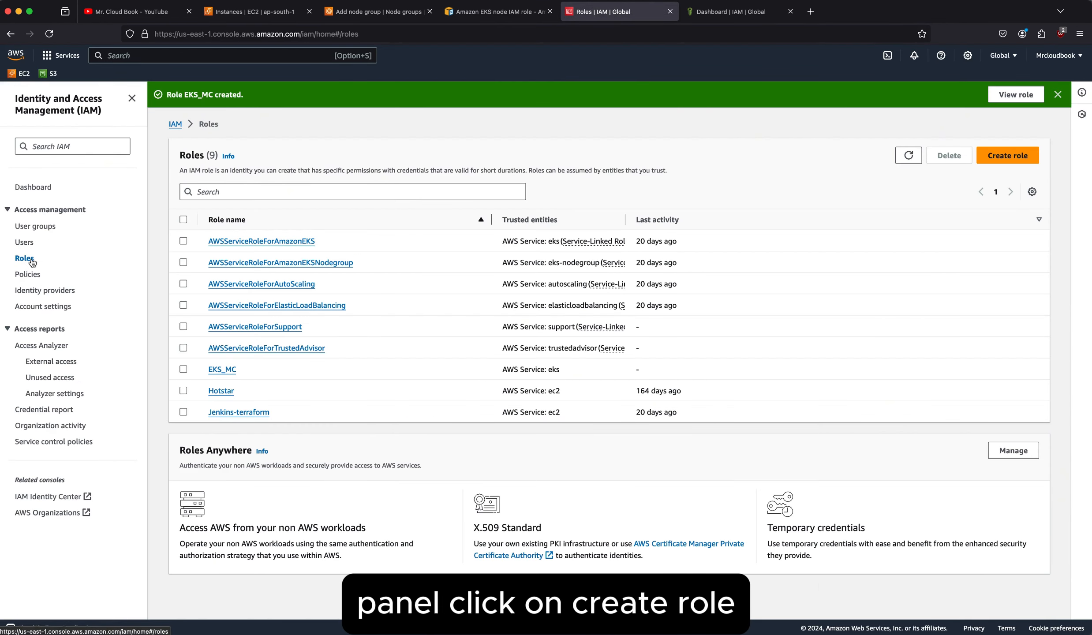
{"action": "left_click", "coordinate": [996, 160]}
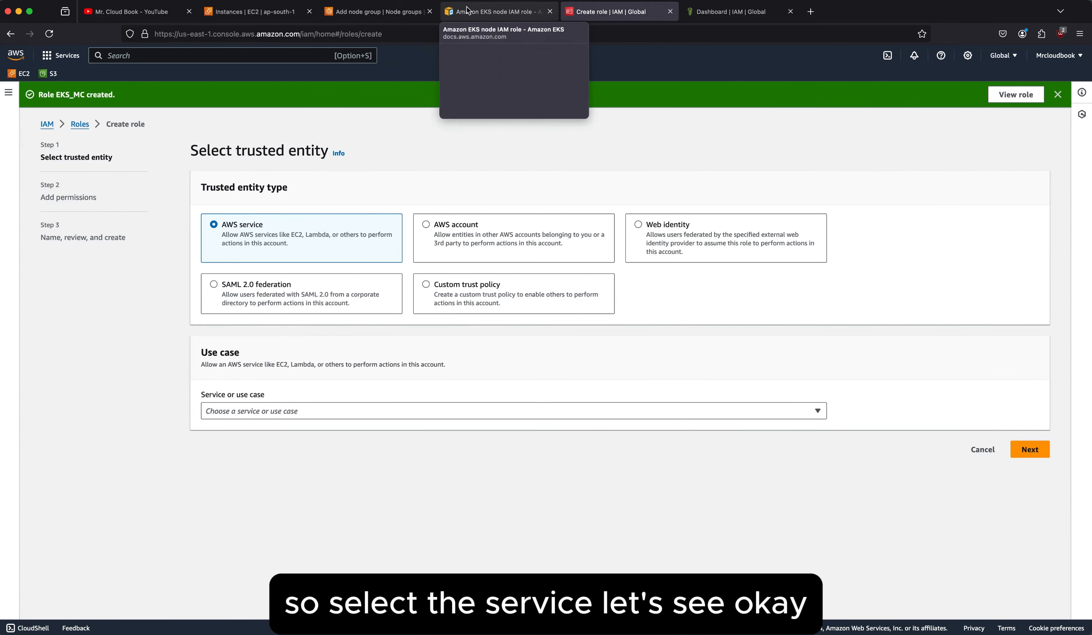
{"action": "left_click", "coordinate": [447, 13]}
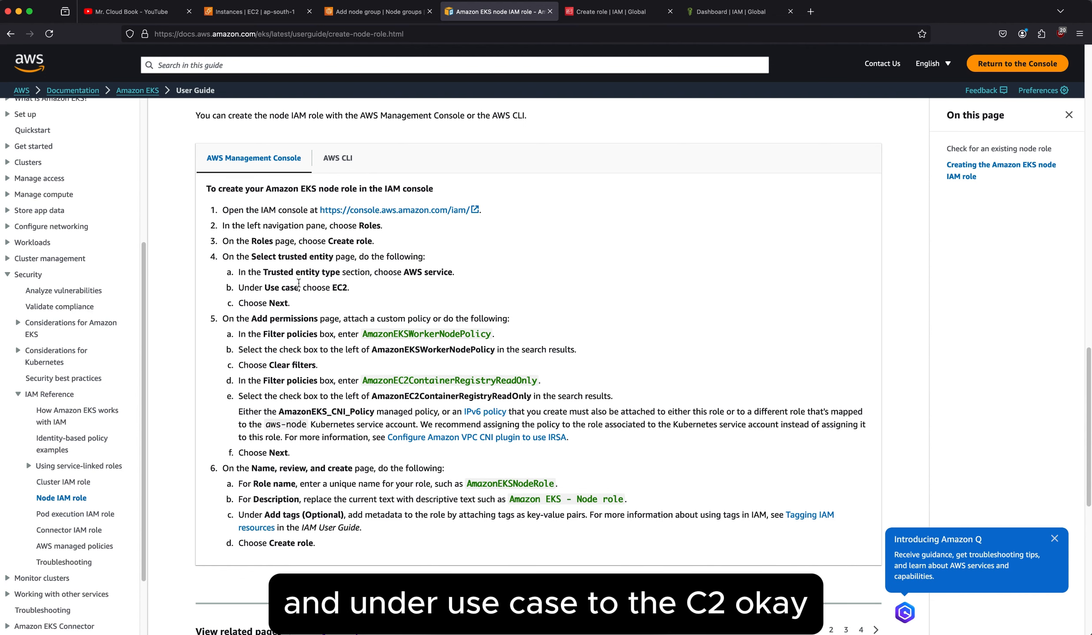
{"action": "left_click", "coordinate": [615, 12]}
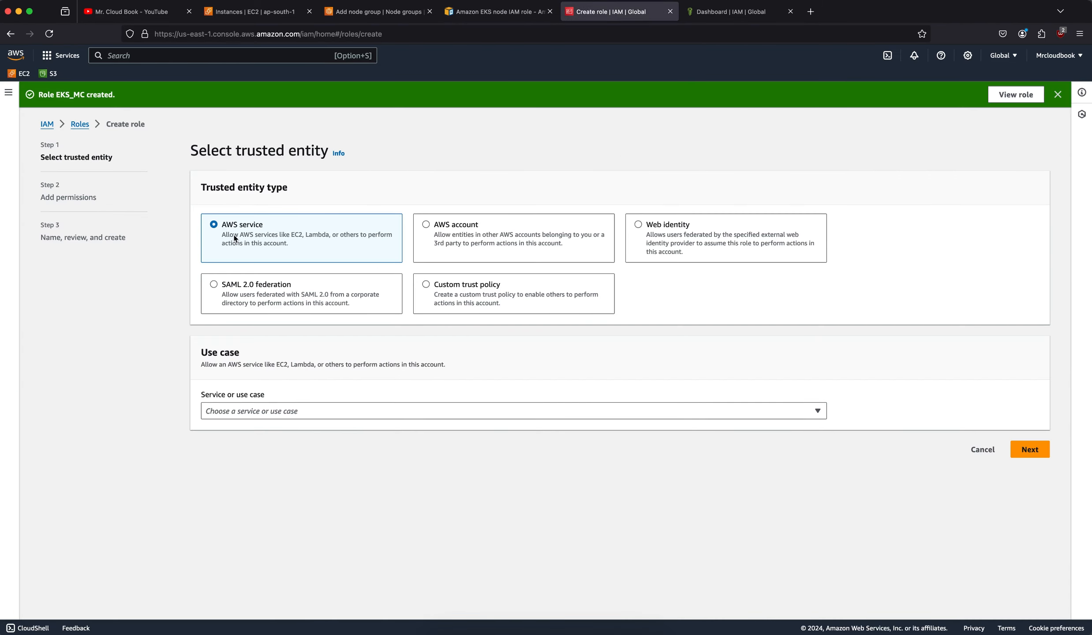
{"action": "left_click", "coordinate": [254, 411]}
{"action": "type", "text": "E"}
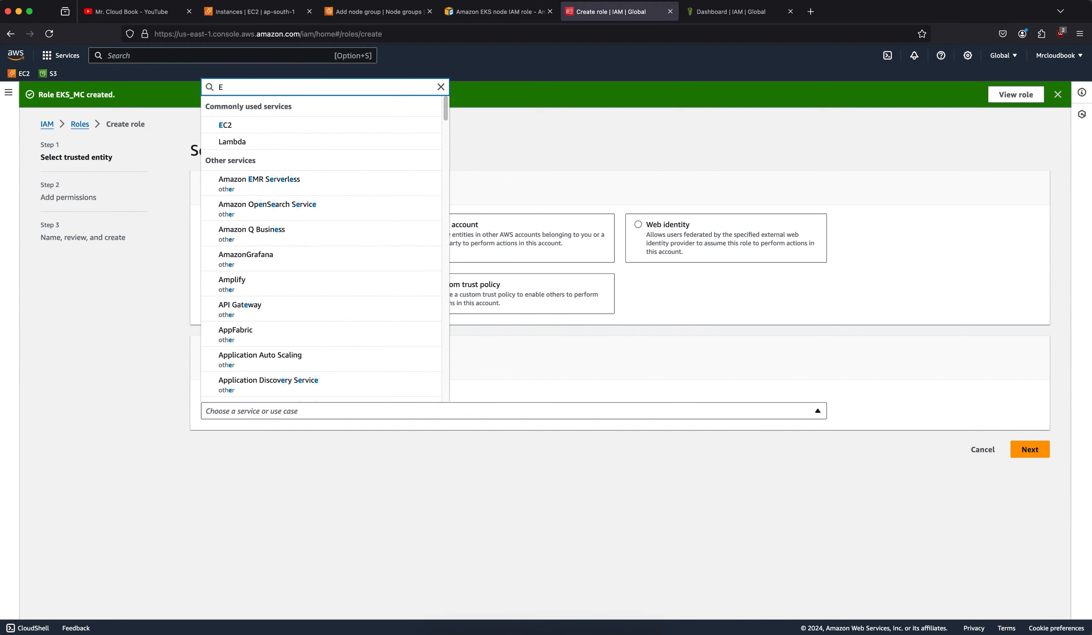
{"action": "left_click", "coordinate": [270, 127]}
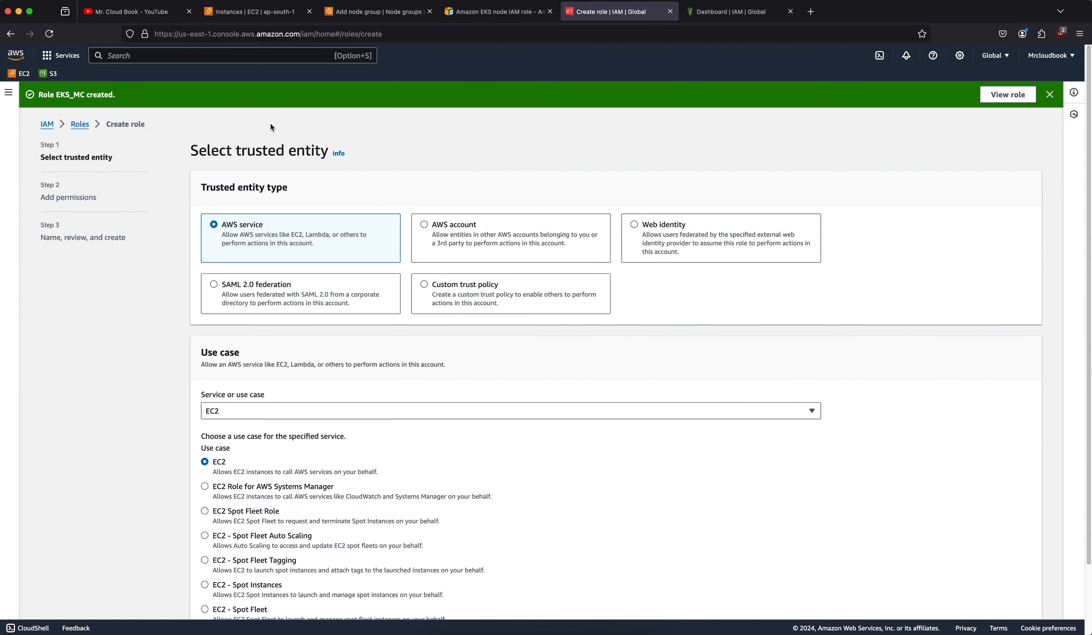
Check the trusted entity choices against the EKS node role documentation and continue to the role's permissions.
{"action": "left_click", "coordinate": [494, 12]}
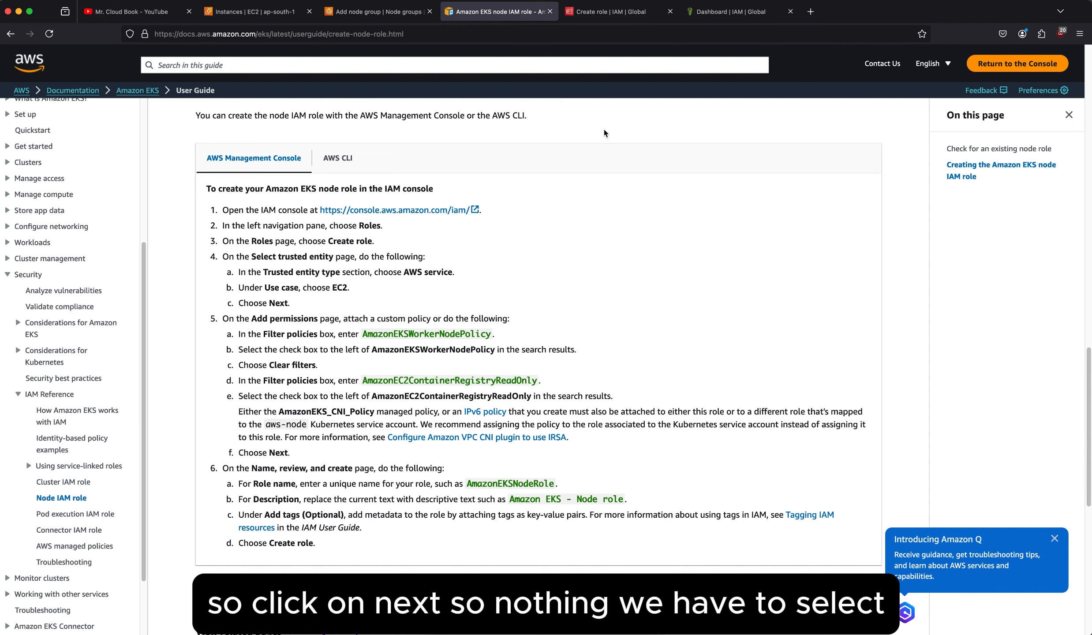
{"action": "left_click", "coordinate": [604, 13]}
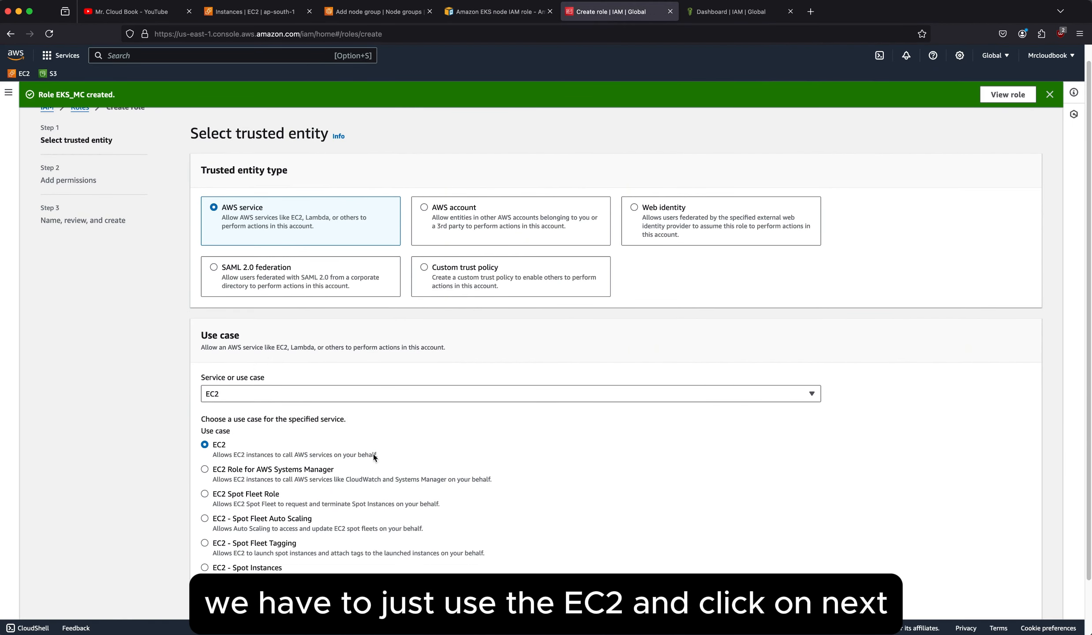
{"action": "scroll", "coordinate": [685, 476], "scroll_direction": "down", "scroll_amount": 3}
{"action": "left_click", "coordinate": [1021, 600]}
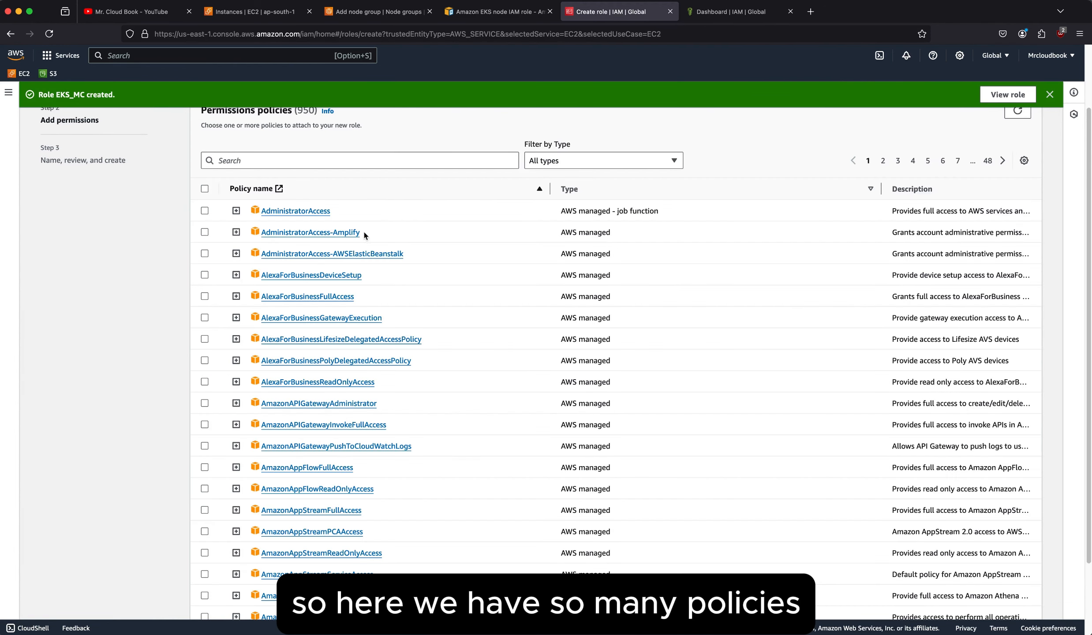
Copy the policy name AmazonEKSWorkerNodePolicy from the documentation, filter the permissions policies by it and select that policy for the role.
{"action": "left_click", "coordinate": [501, 12]}
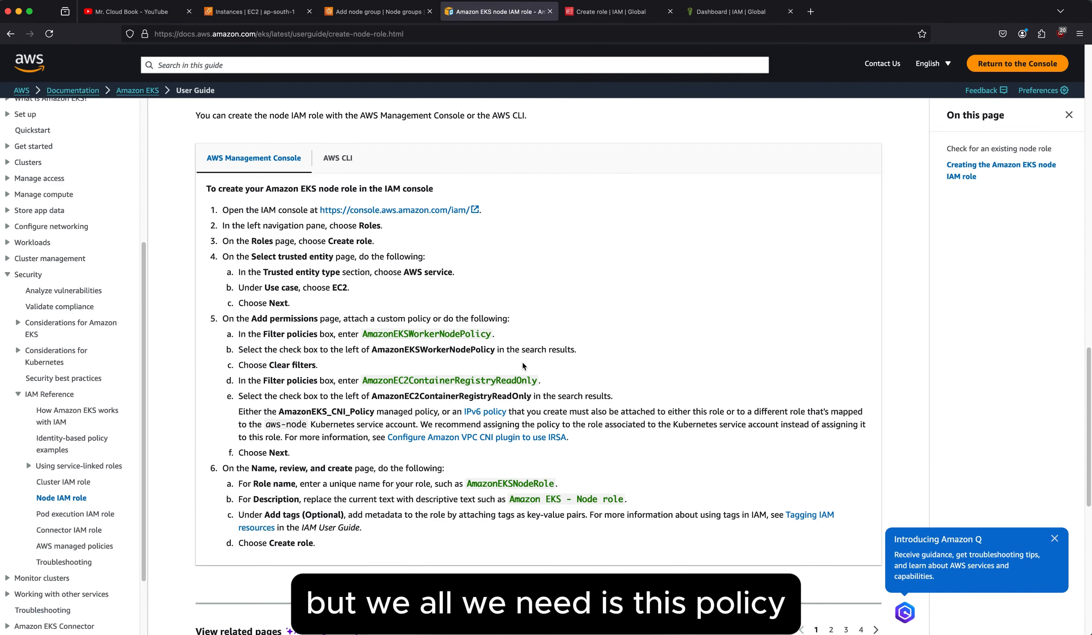
{"action": "scroll", "coordinate": [522, 361], "scroll_direction": "down", "scroll_amount": 1}
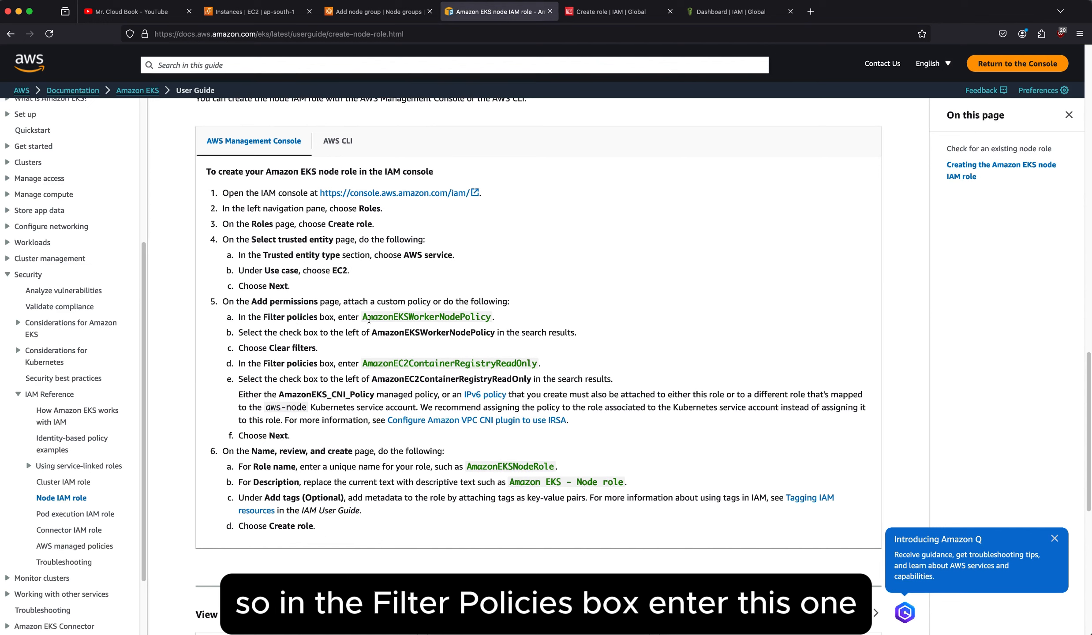
{"action": "left_click_drag", "start_coordinate": [363, 317], "coordinate": [494, 321]}
{"action": "key", "text": "super+c"}
{"action": "left_click", "coordinate": [424, 17]}
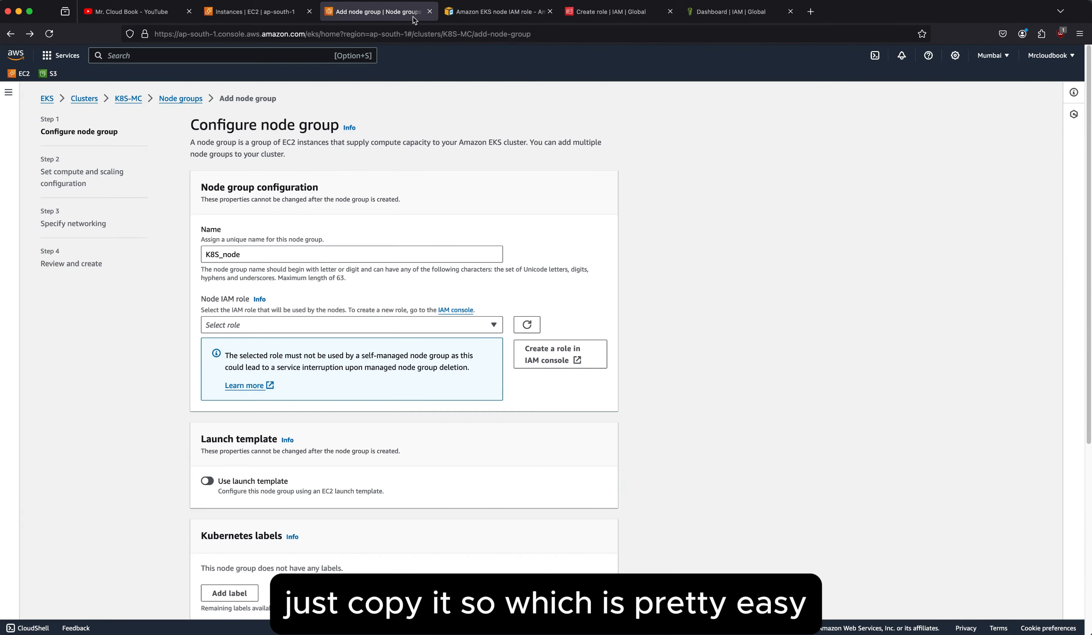
{"action": "left_click", "coordinate": [479, 13]}
{"action": "left_click", "coordinate": [590, 13]}
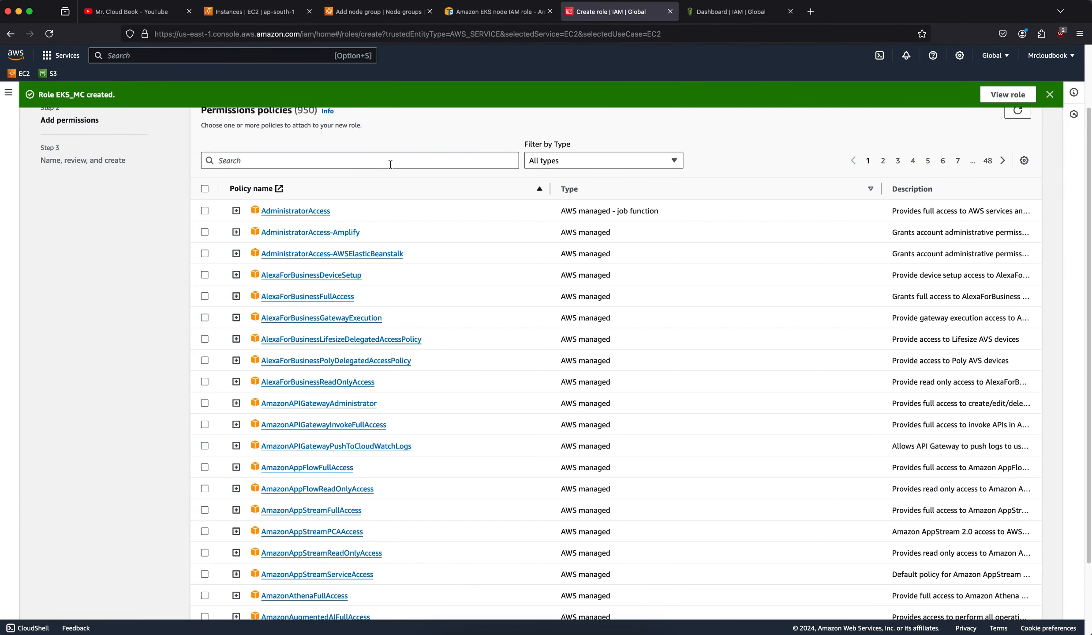
{"action": "left_click", "coordinate": [391, 164]}
{"action": "key", "text": "super+v"}
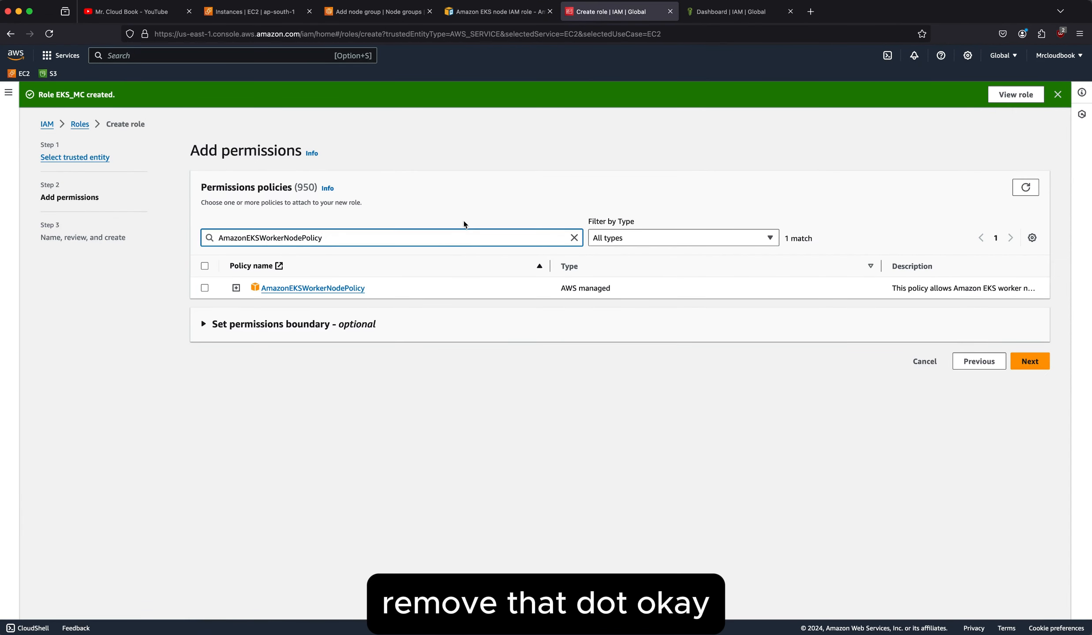
{"action": "left_click", "coordinate": [205, 288]}
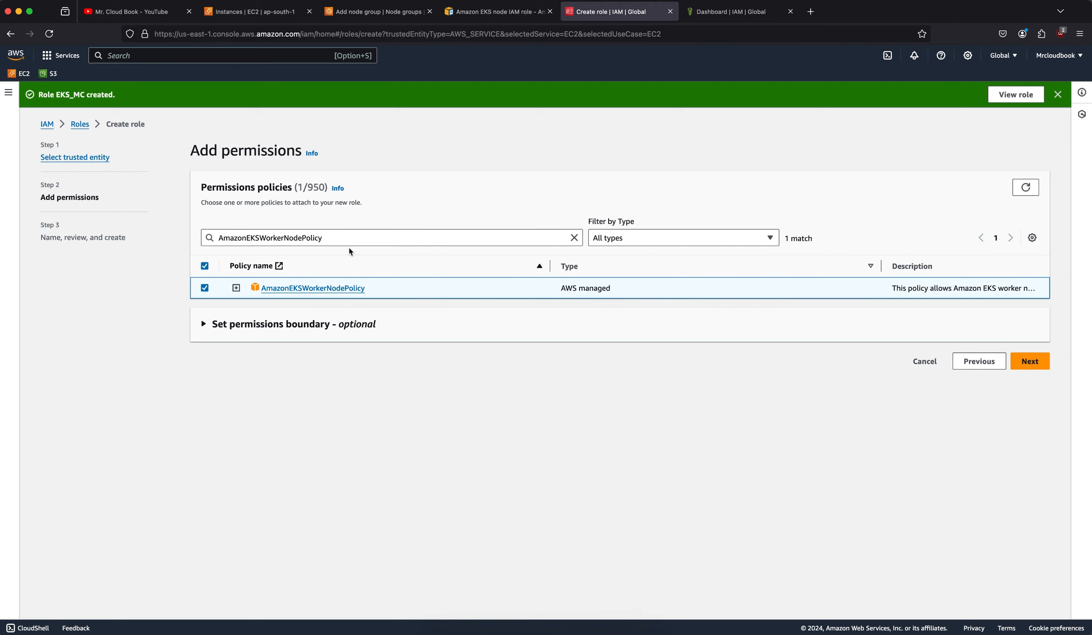
Replace the policy filter with AmazonEC2ContainerRegistryReadOnly, copied from the documentation, and select that policy for the role.
{"action": "left_click_drag", "start_coordinate": [344, 239], "coordinate": [216, 238]}
{"action": "key", "text": "BackSpace"}
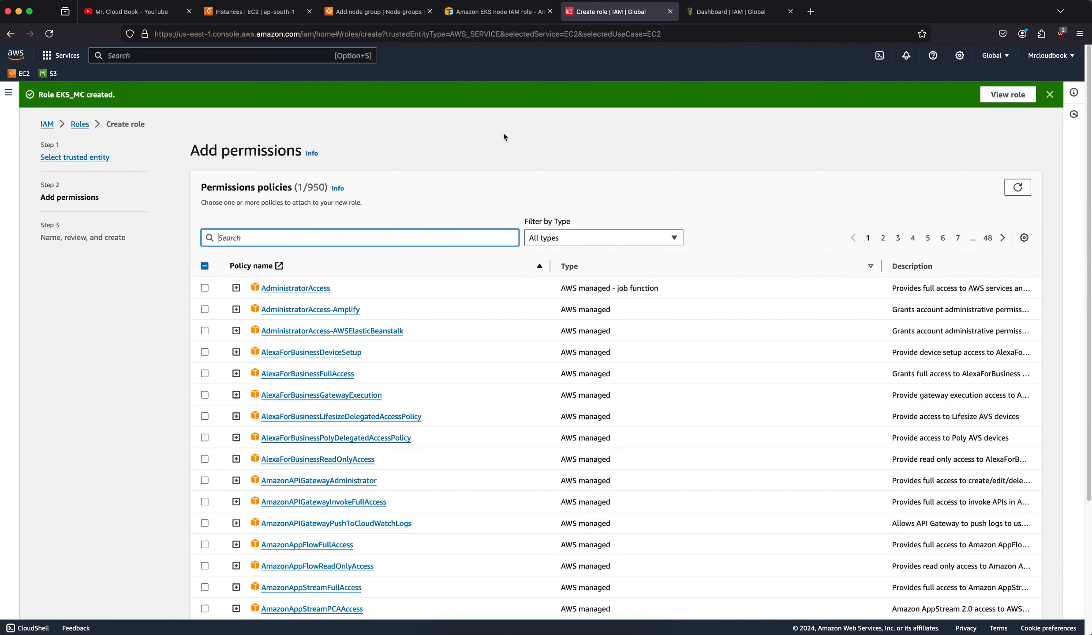
{"action": "left_click", "coordinate": [493, 15]}
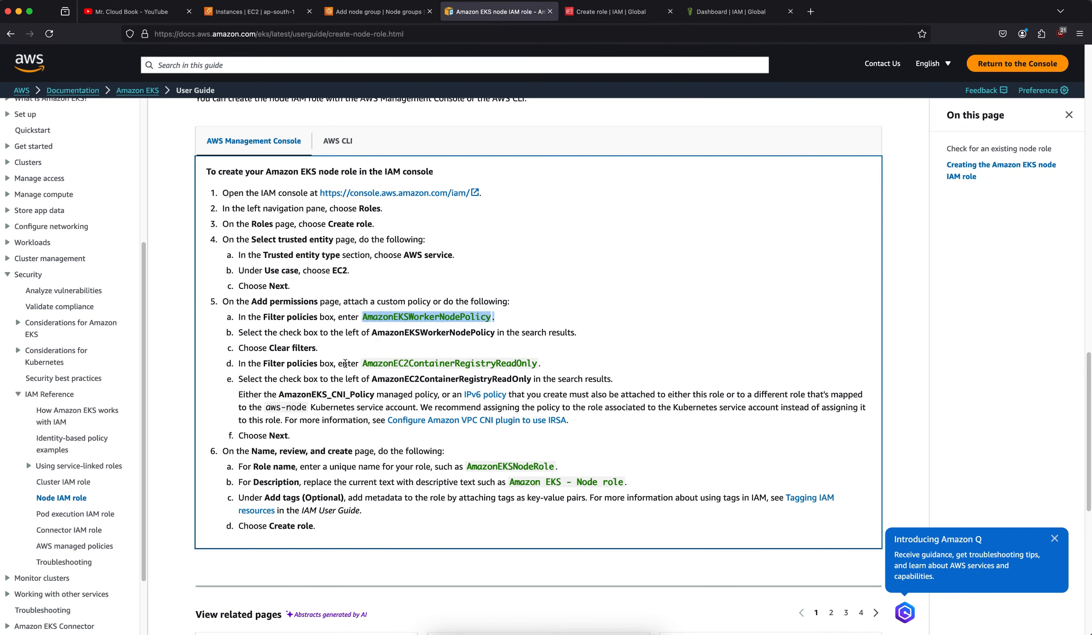
{"action": "left_click_drag", "start_coordinate": [363, 363], "coordinate": [538, 364]}
{"action": "key", "text": "super+c"}
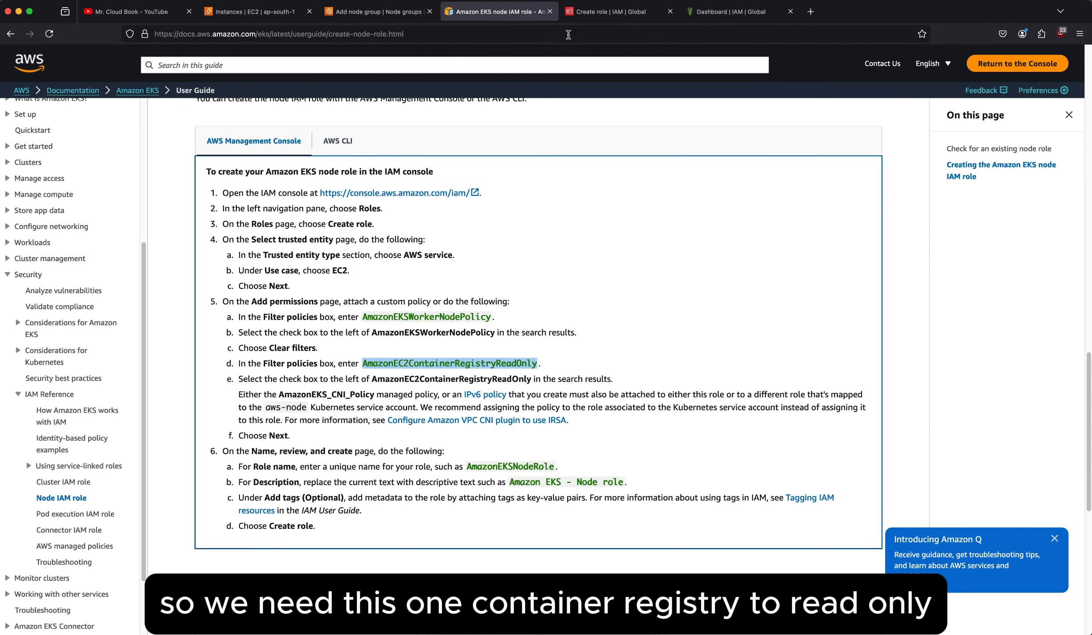
{"action": "left_click", "coordinate": [611, 11]}
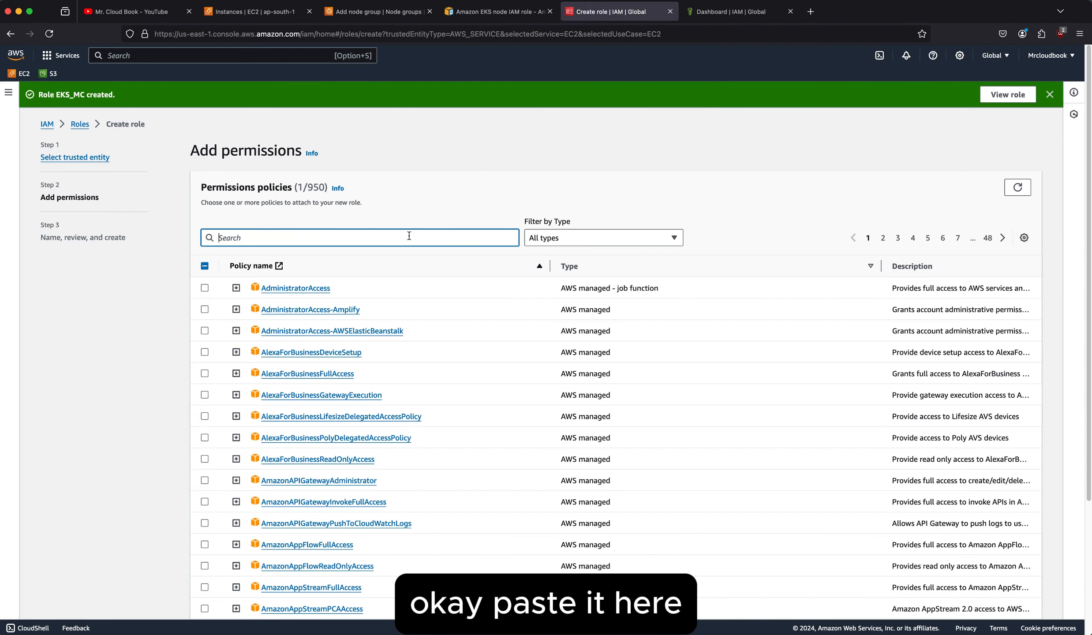
{"action": "key", "text": "super+v"}
{"action": "left_click", "coordinate": [204, 289]}
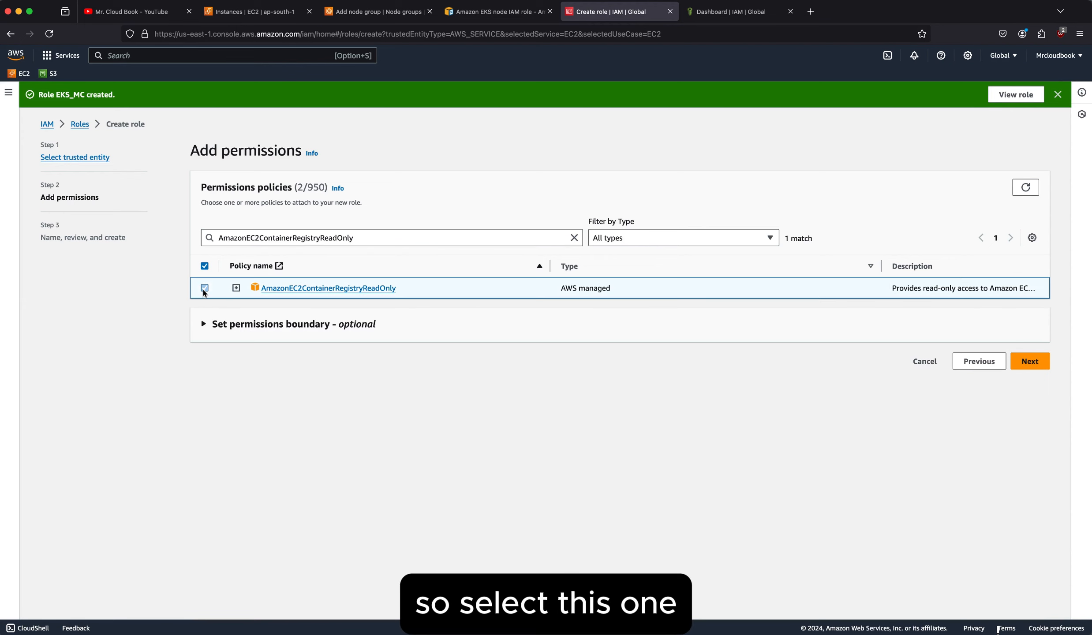
Replace the policy filter with AmazonEKS_CNI_Policy from the documentation, select that policy and continue to the role's naming and review page.
{"action": "left_click_drag", "start_coordinate": [353, 238], "coordinate": [213, 239]}
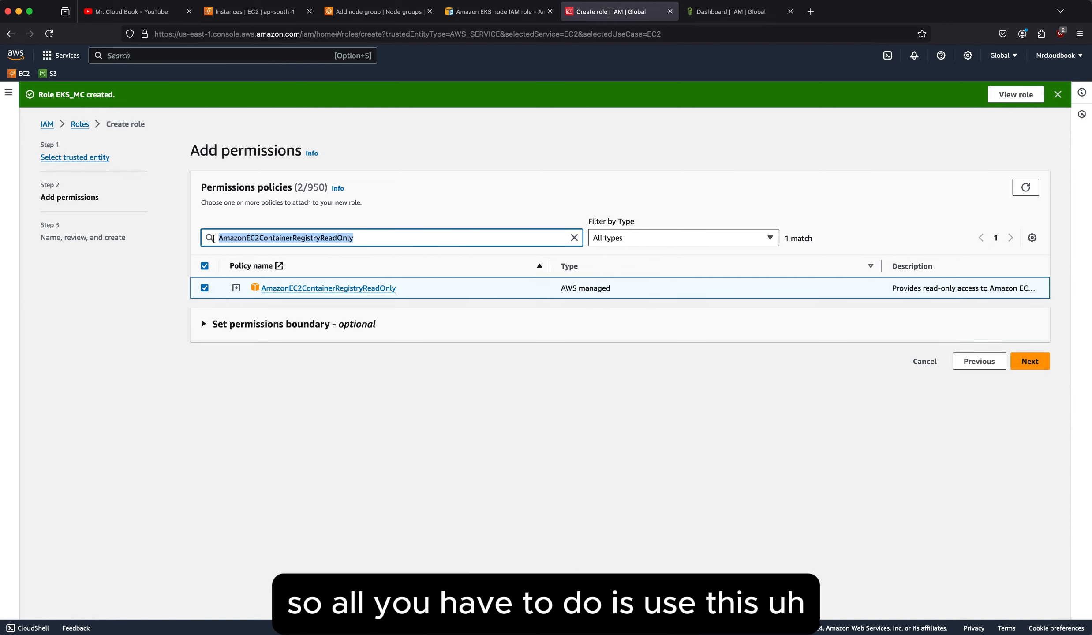
{"action": "key", "text": "BackSpace"}
{"action": "left_click", "coordinate": [494, 13]}
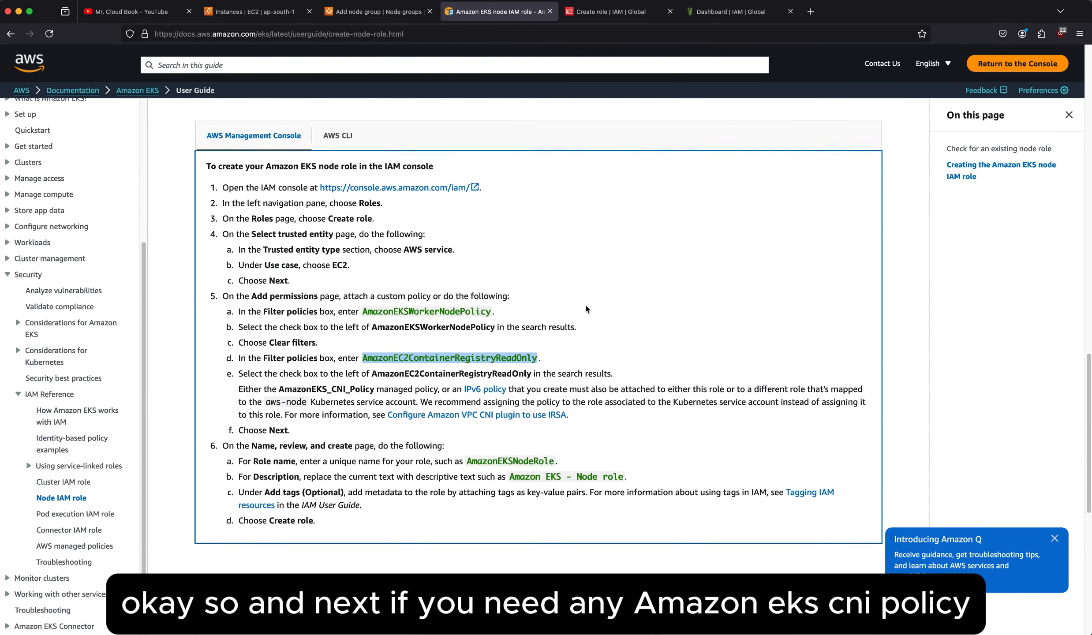
{"action": "scroll", "coordinate": [507, 453], "scroll_direction": "down", "scroll_amount": 1}
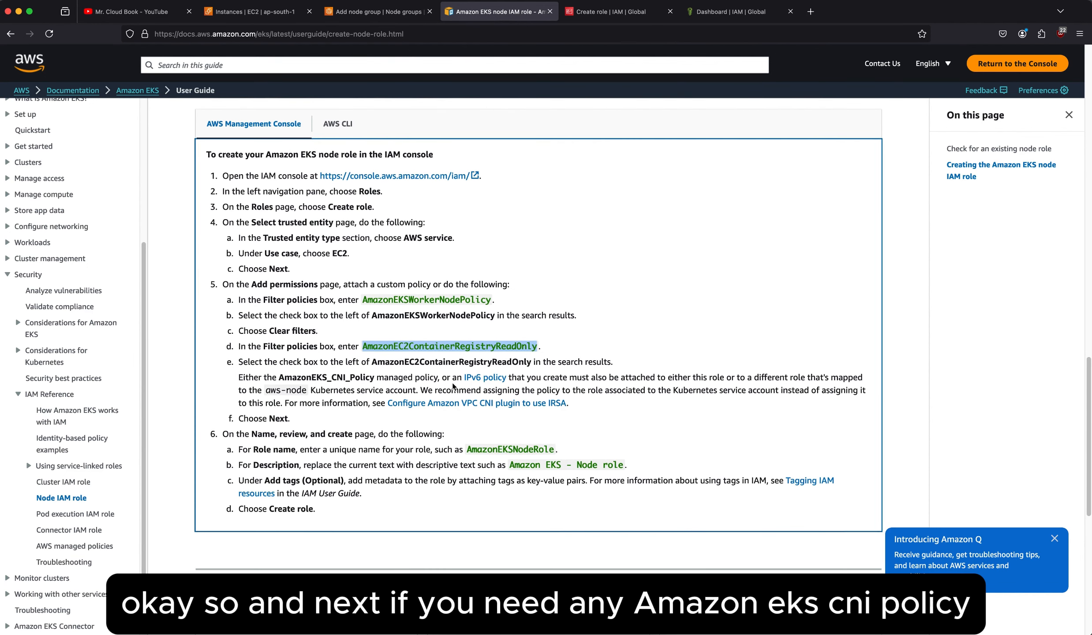
{"action": "left_click_drag", "start_coordinate": [279, 378], "coordinate": [374, 380]}
{"action": "key", "text": "super+c"}
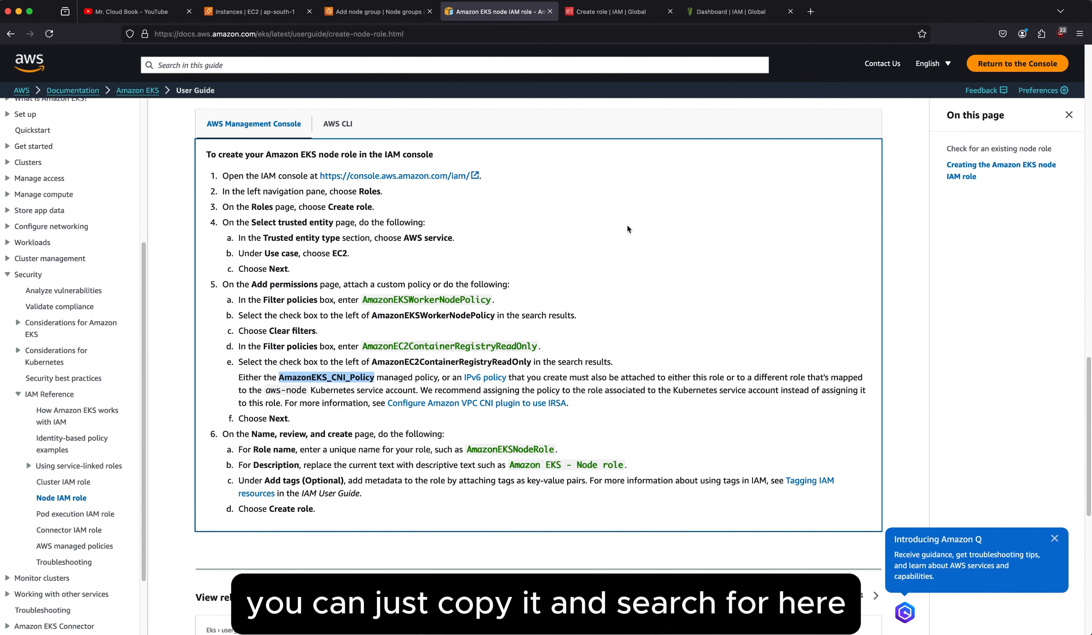
{"action": "left_click", "coordinate": [611, 14]}
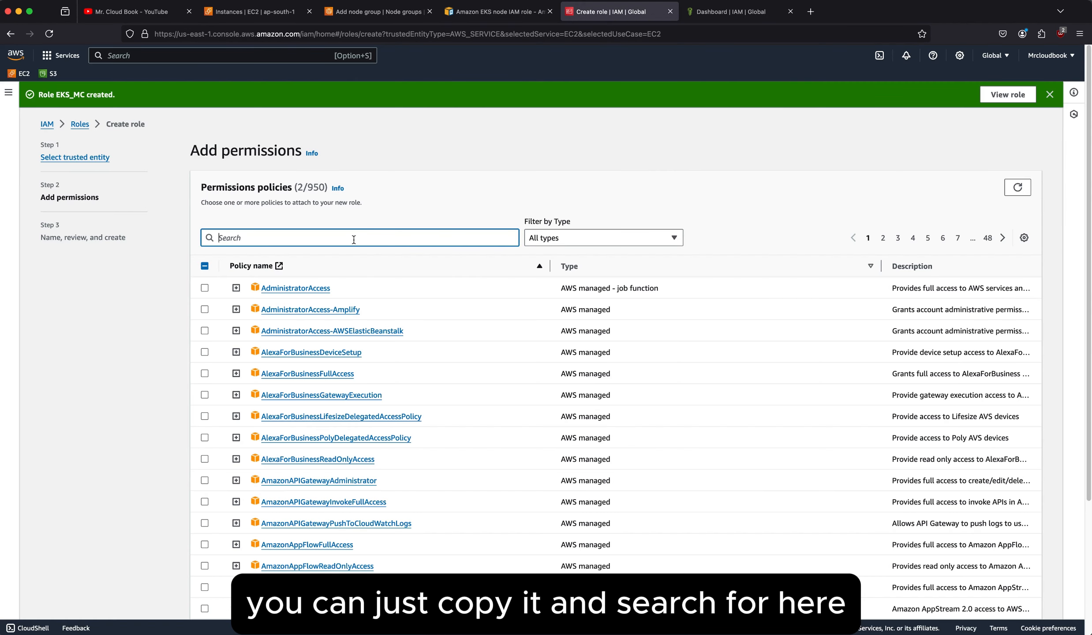
{"action": "key", "text": "super+v"}
{"action": "left_click", "coordinate": [205, 288]}
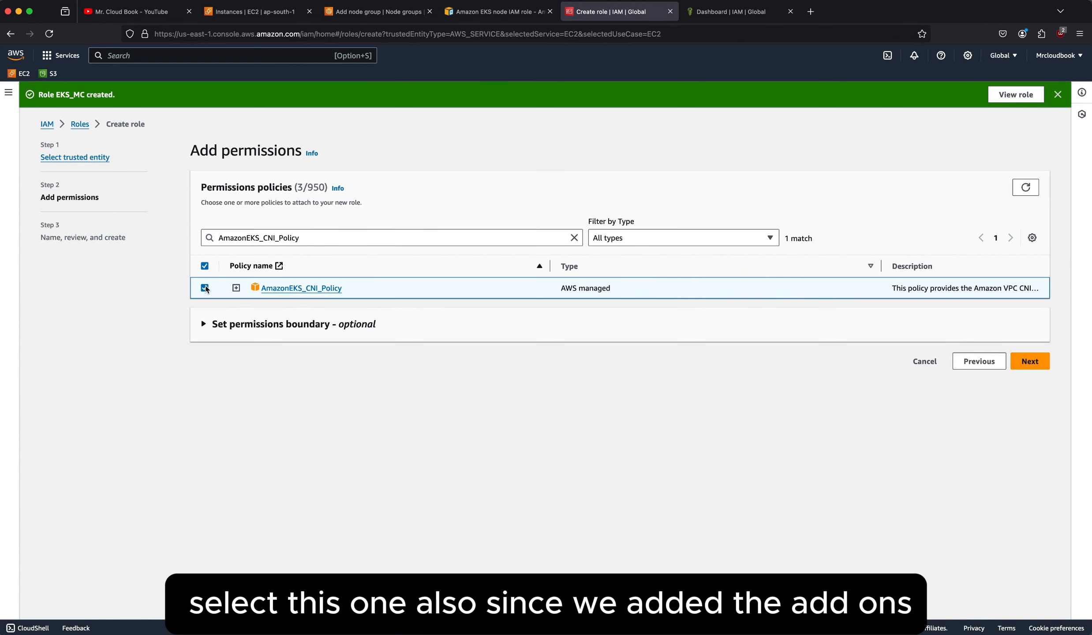
{"action": "left_click", "coordinate": [1029, 361]}
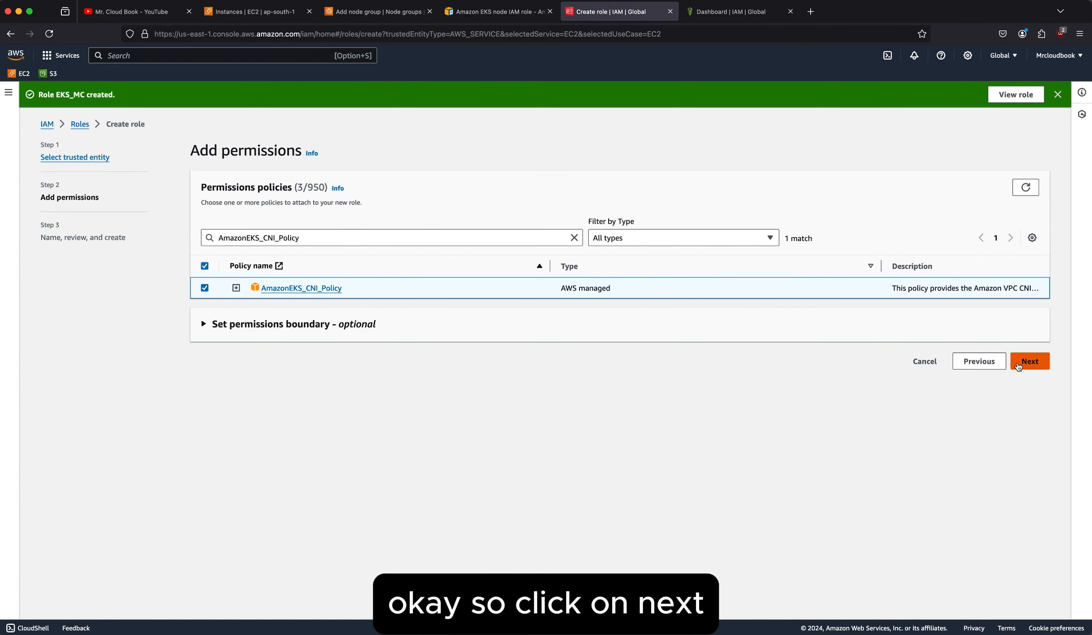
Review the new role's trust policy and permissions policy summary, and check the documentation's instructions for naming the role.
{"action": "scroll", "coordinate": [614, 340], "scroll_direction": "down", "scroll_amount": 1}
{"action": "scroll", "coordinate": [614, 340], "scroll_direction": "down", "scroll_amount": 5}
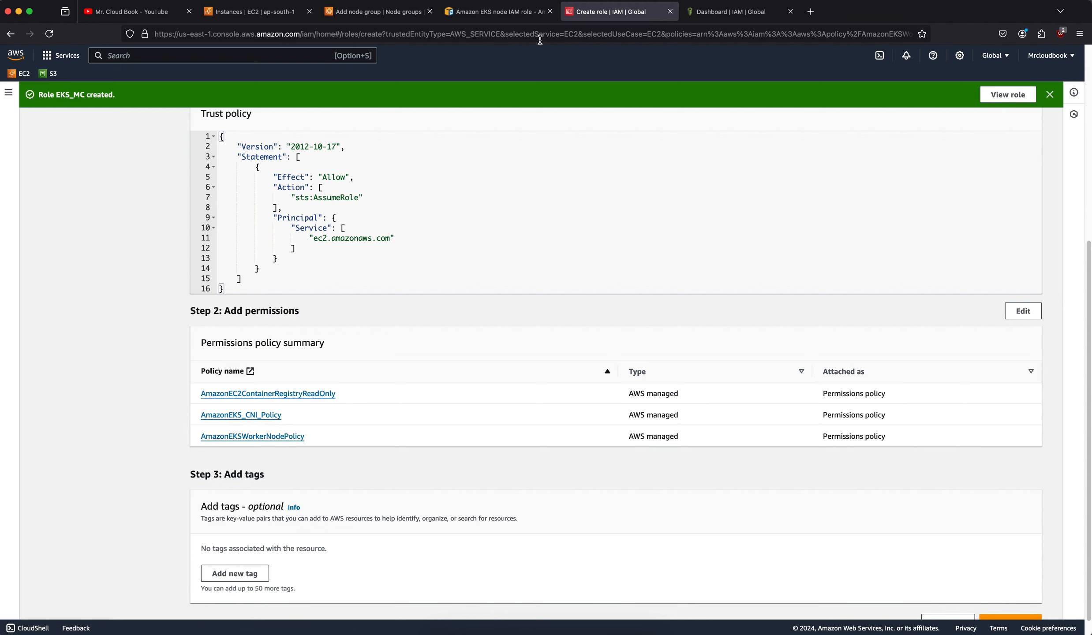
{"action": "left_click", "coordinate": [506, 18]}
{"action": "scroll", "coordinate": [510, 346], "scroll_direction": "down", "scroll_amount": 1}
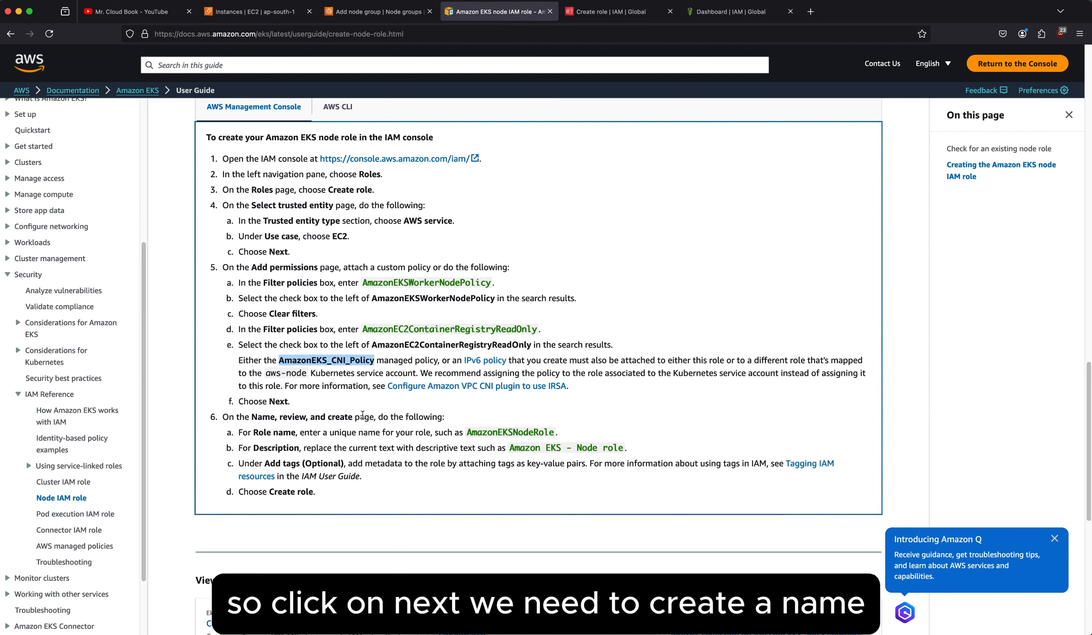
{"action": "left_click", "coordinate": [594, 18]}
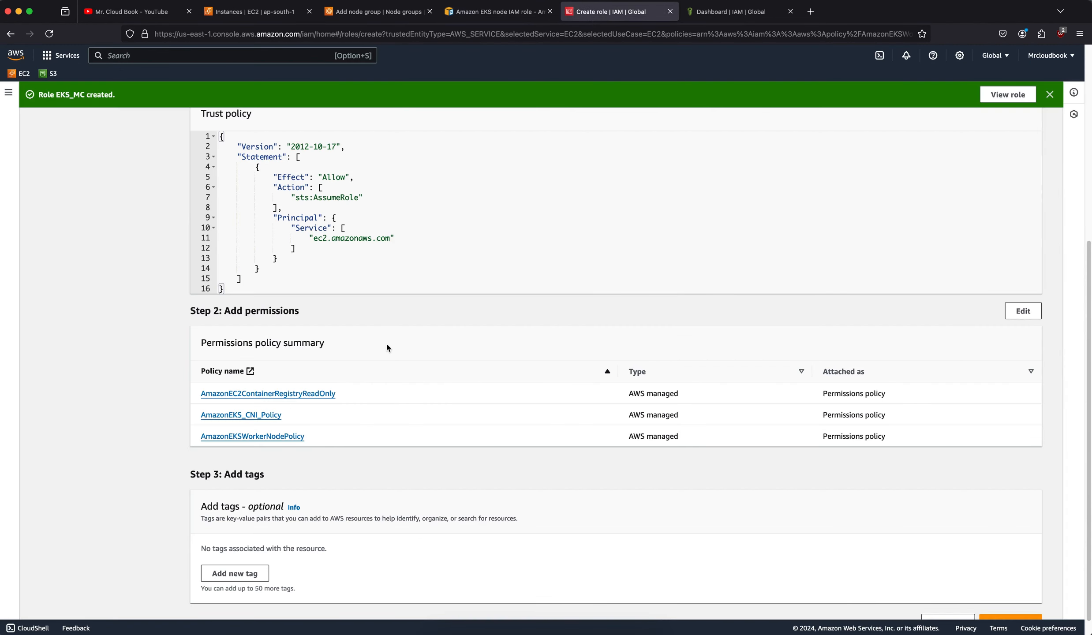
Name the new IAM role node_k8s, create it and dismiss the creation notice.
{"action": "scroll", "coordinate": [386, 348], "scroll_direction": "up", "scroll_amount": 7}
{"action": "left_click", "coordinate": [268, 250]}
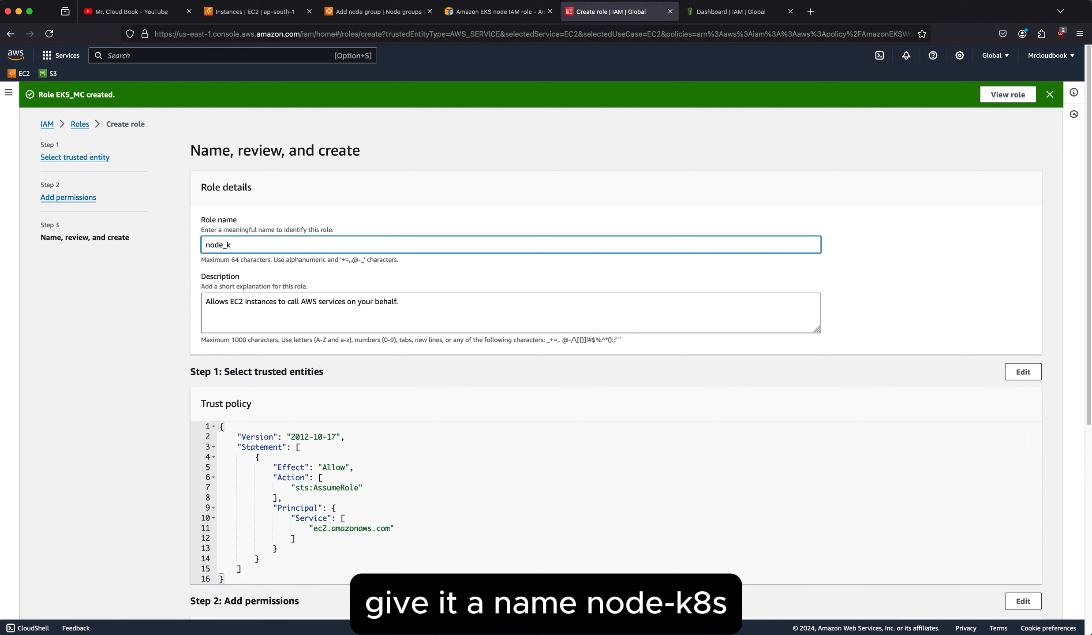
{"action": "scroll", "coordinate": [607, 284], "scroll_direction": "down", "scroll_amount": 8}
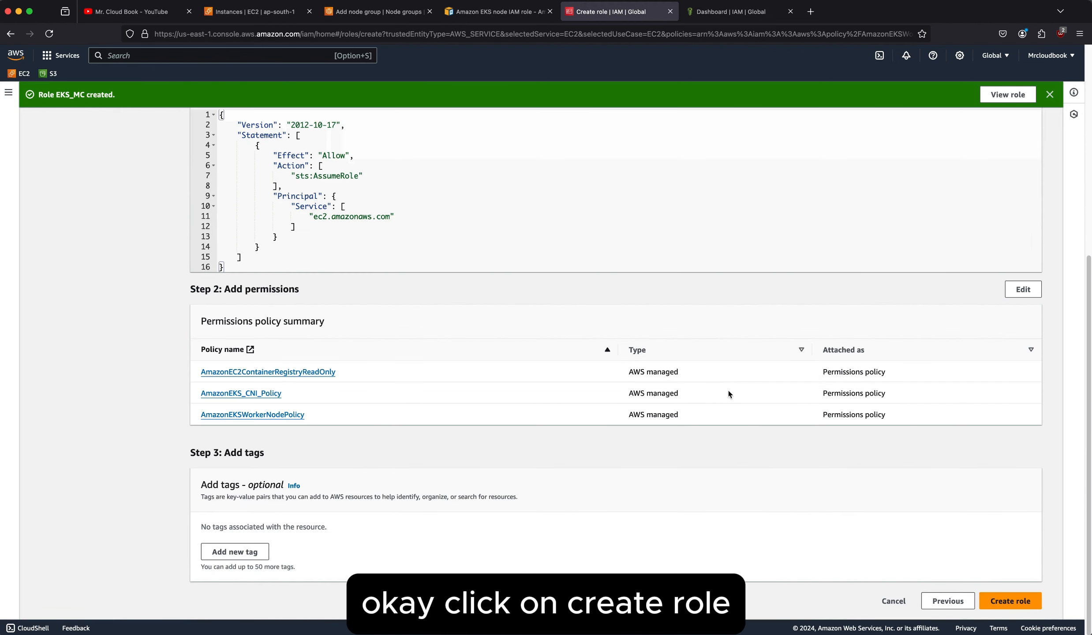
{"action": "left_click", "coordinate": [1009, 600]}
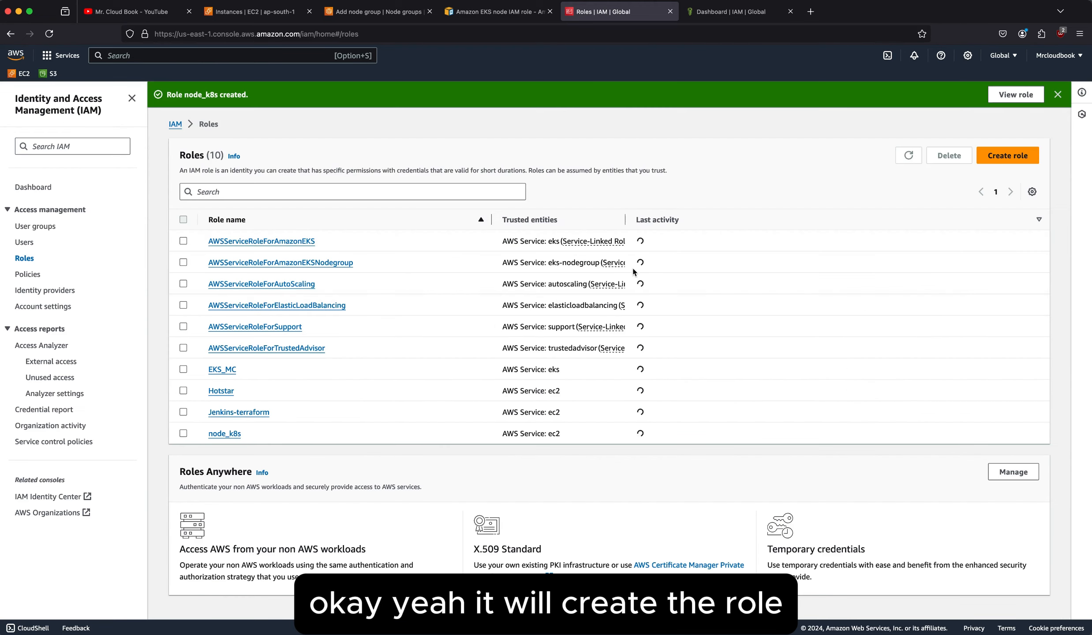
{"action": "left_click", "coordinate": [1057, 95]}
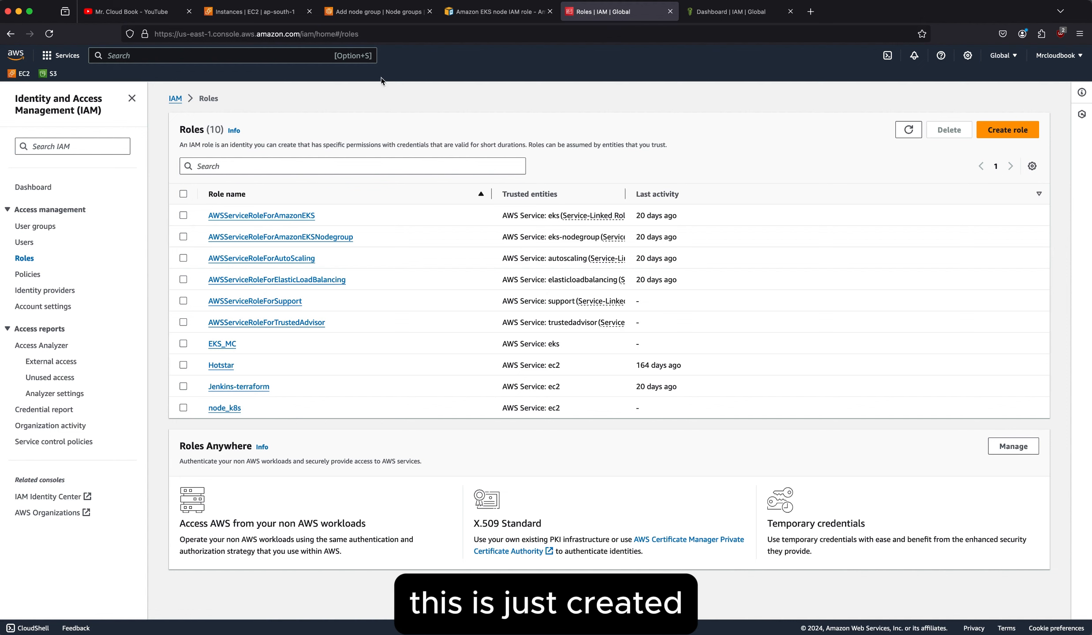
Return to the K8S-MC node group configuration, refresh the available IAM roles and select node_k8s as the Node IAM role.
{"action": "left_click", "coordinate": [371, 12]}
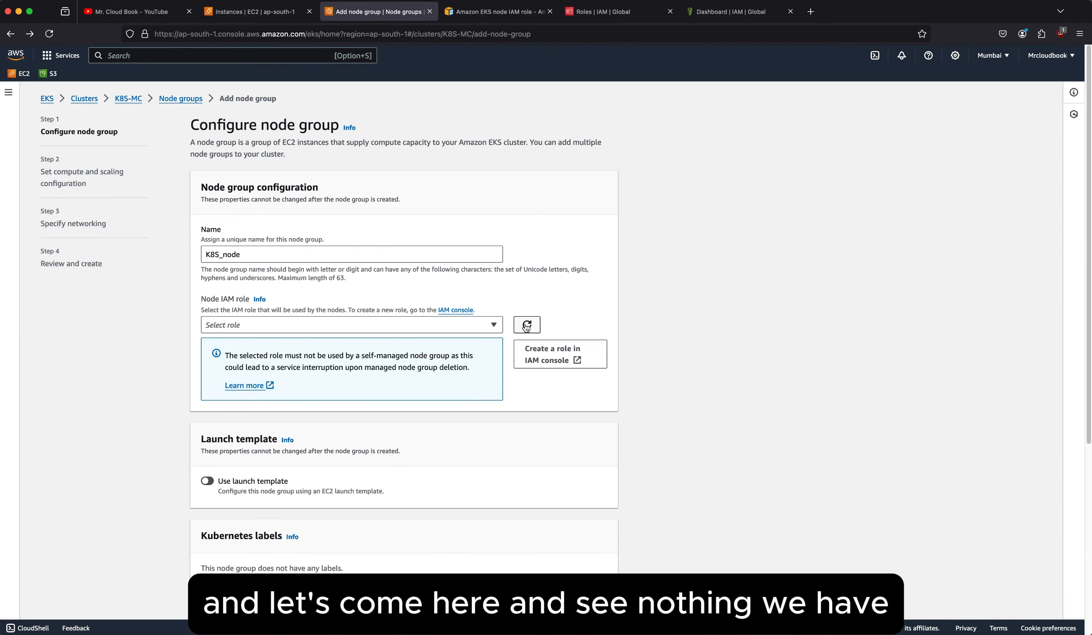
{"action": "left_click", "coordinate": [465, 327]}
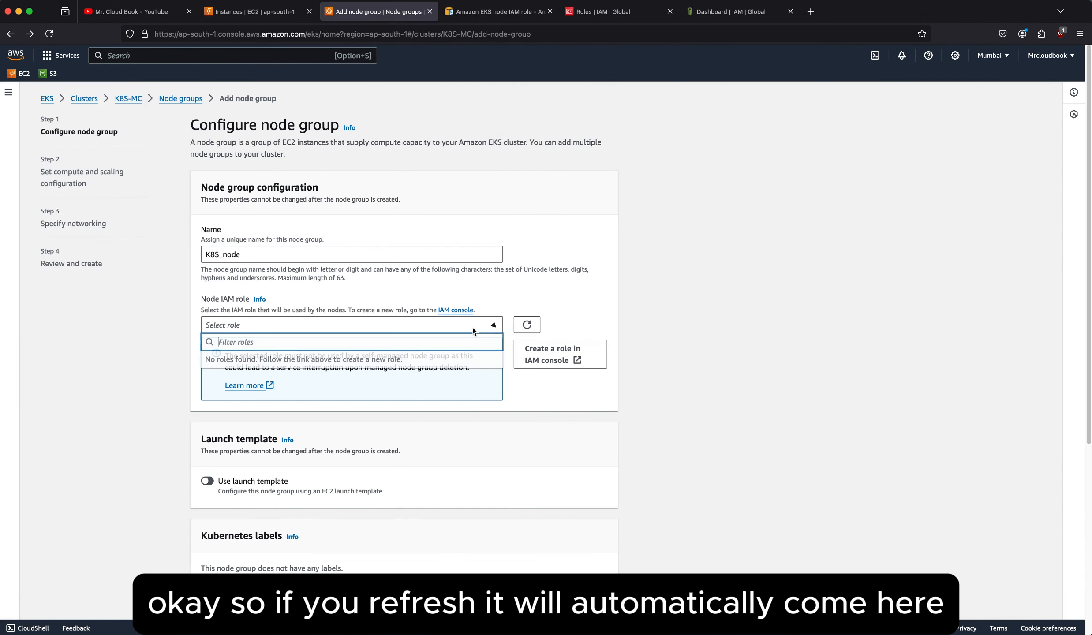
{"action": "left_click", "coordinate": [527, 327]}
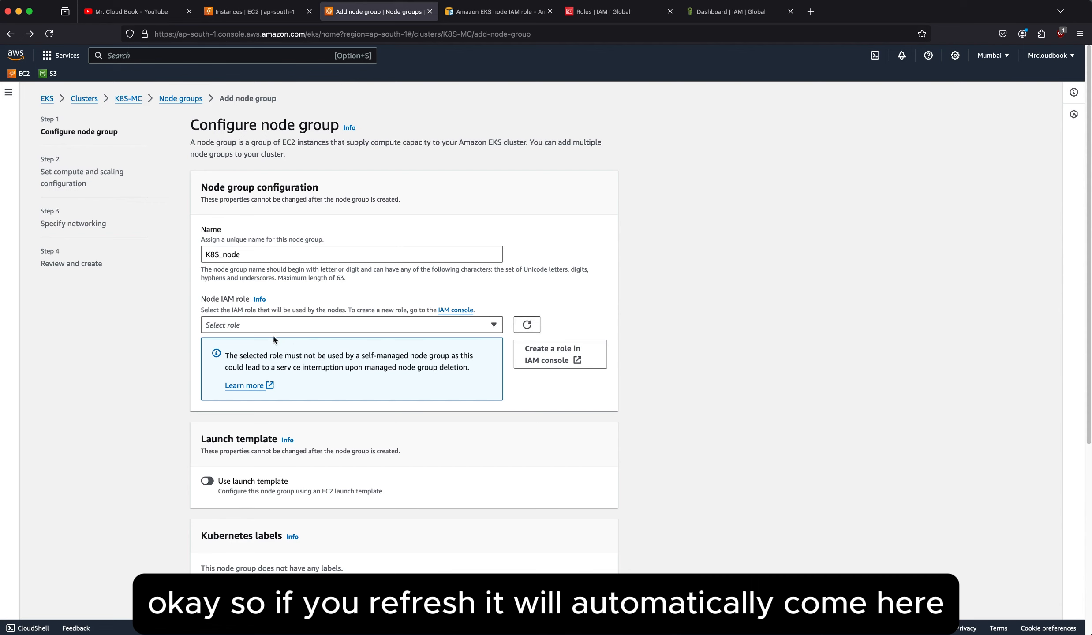
{"action": "left_click", "coordinate": [493, 325]}
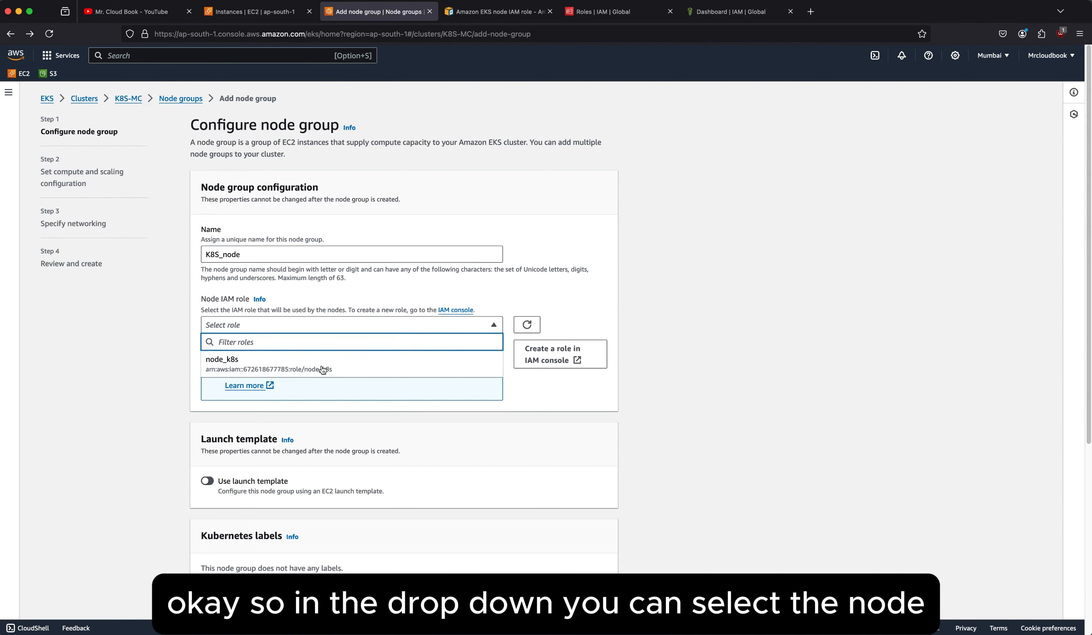
{"action": "left_click", "coordinate": [233, 374]}
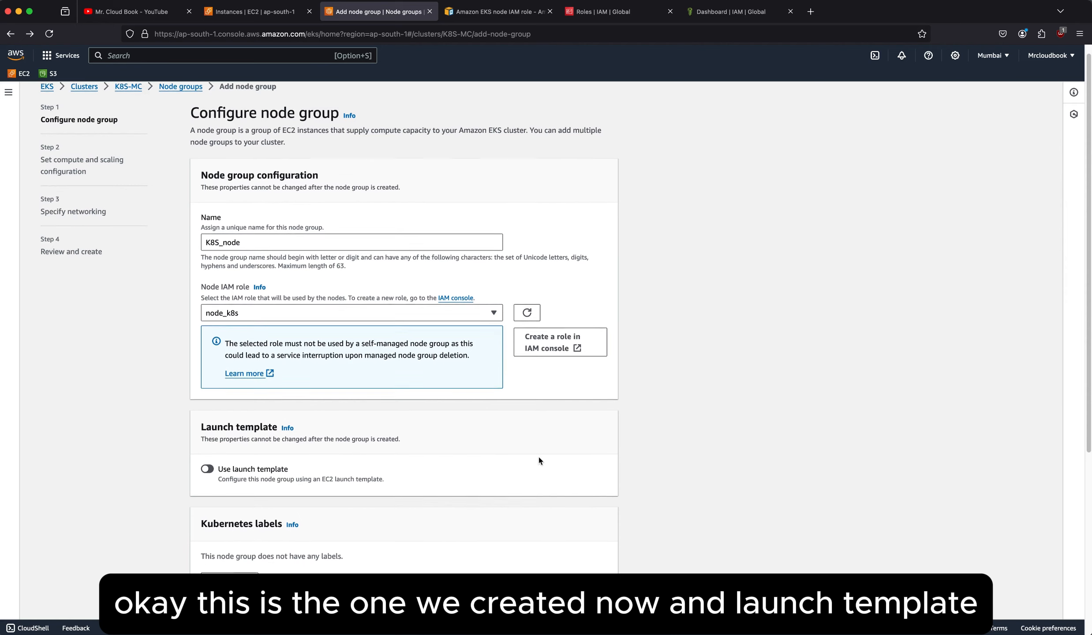
Leave the launch template, Kubernetes labels, taints and tags unset and continue to the compute and scaling configuration.
{"action": "scroll", "coordinate": [539, 458], "scroll_direction": "down", "scroll_amount": 3}
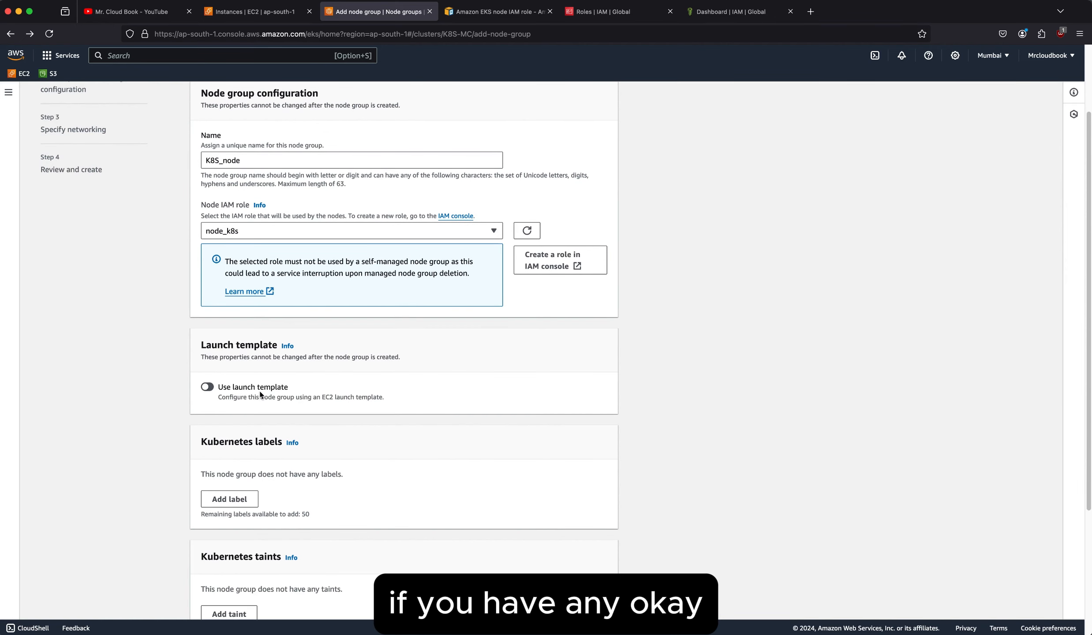
{"action": "scroll", "coordinate": [322, 414], "scroll_direction": "down", "scroll_amount": 3}
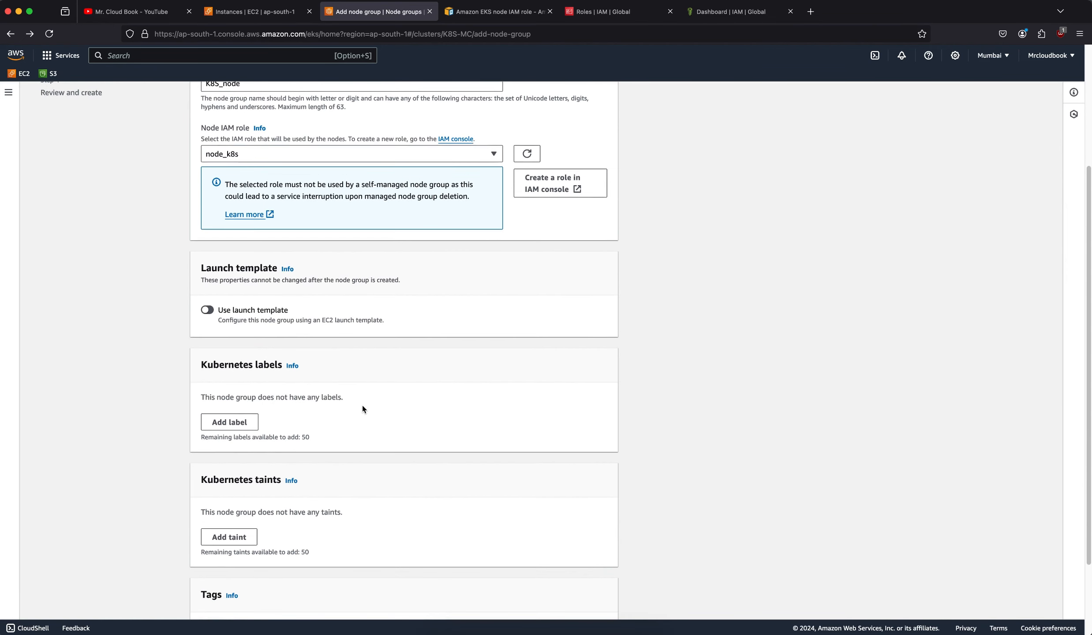
{"action": "scroll", "coordinate": [328, 355], "scroll_direction": "down", "scroll_amount": 2}
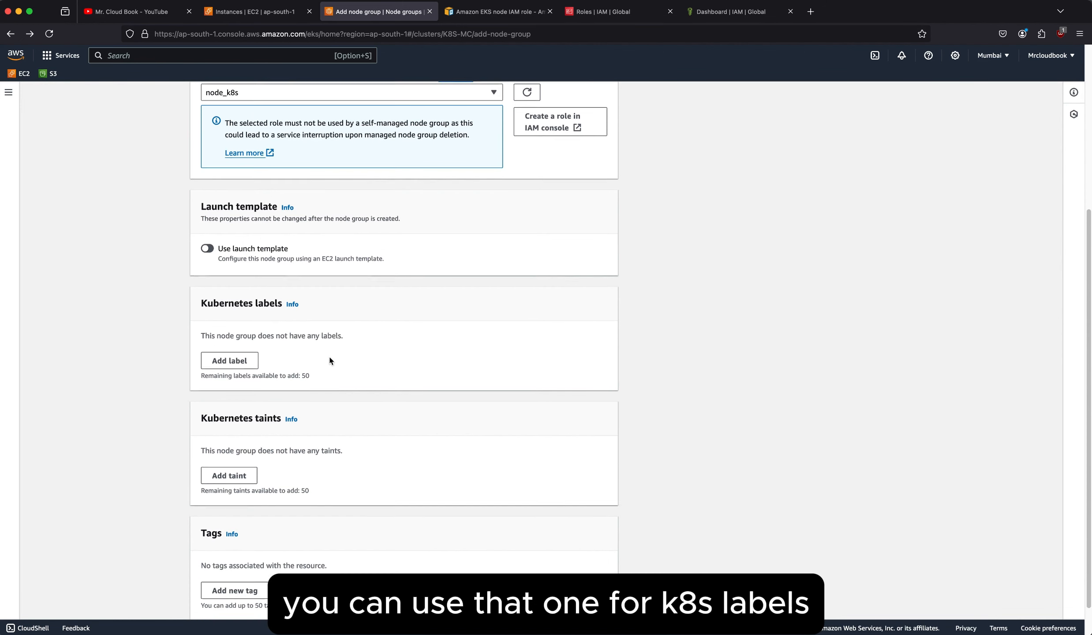
{"action": "scroll", "coordinate": [230, 356], "scroll_direction": "down", "scroll_amount": 1}
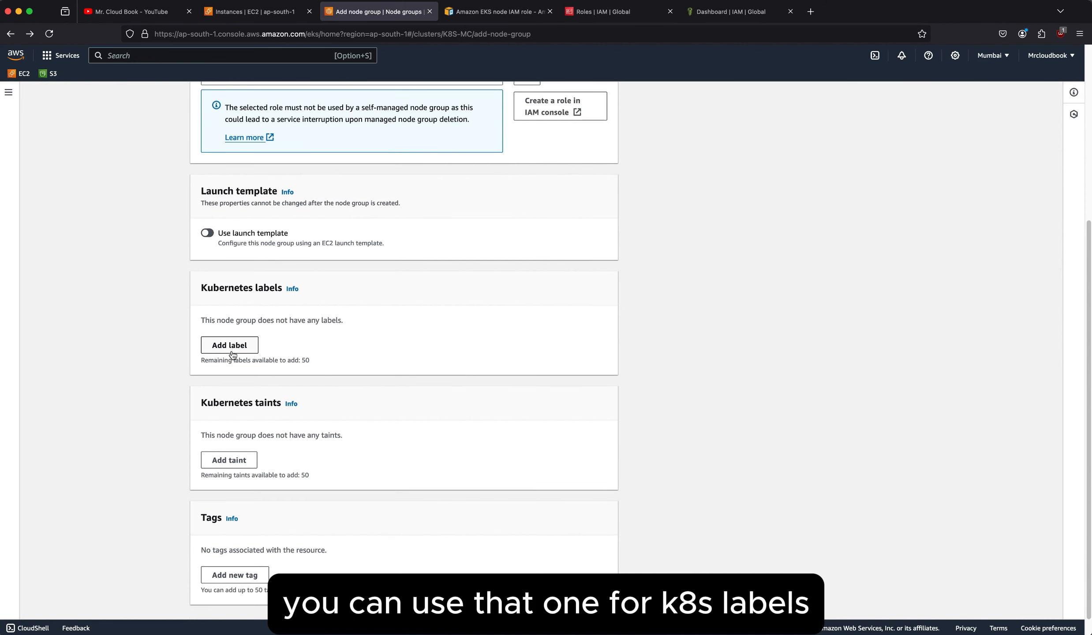
{"action": "scroll", "coordinate": [342, 353], "scroll_direction": "down", "scroll_amount": 1}
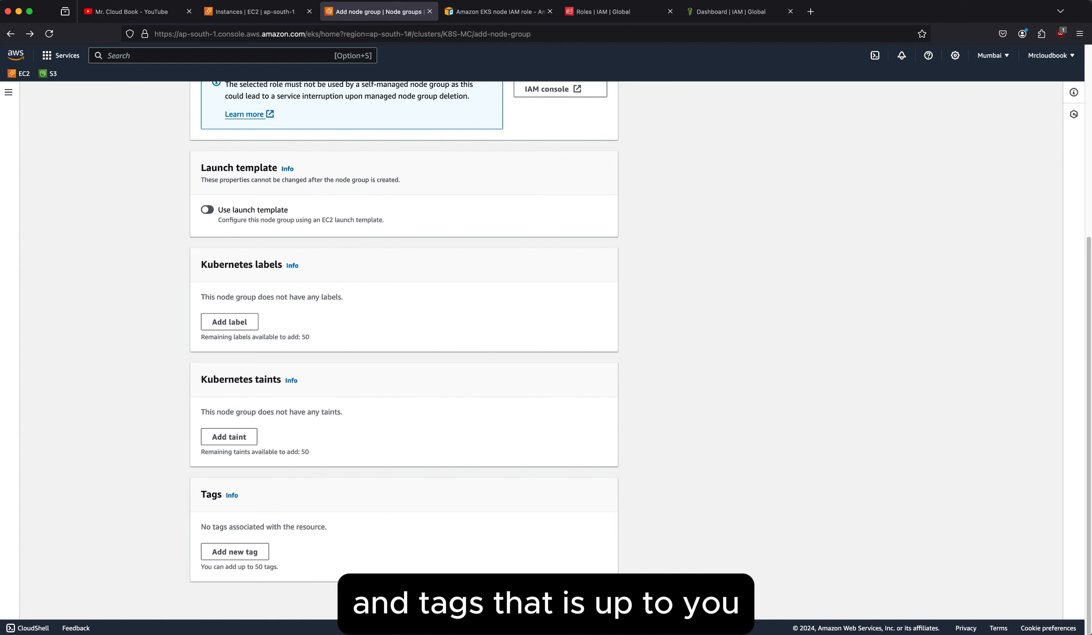
{"action": "left_click", "coordinate": [596, 604]}
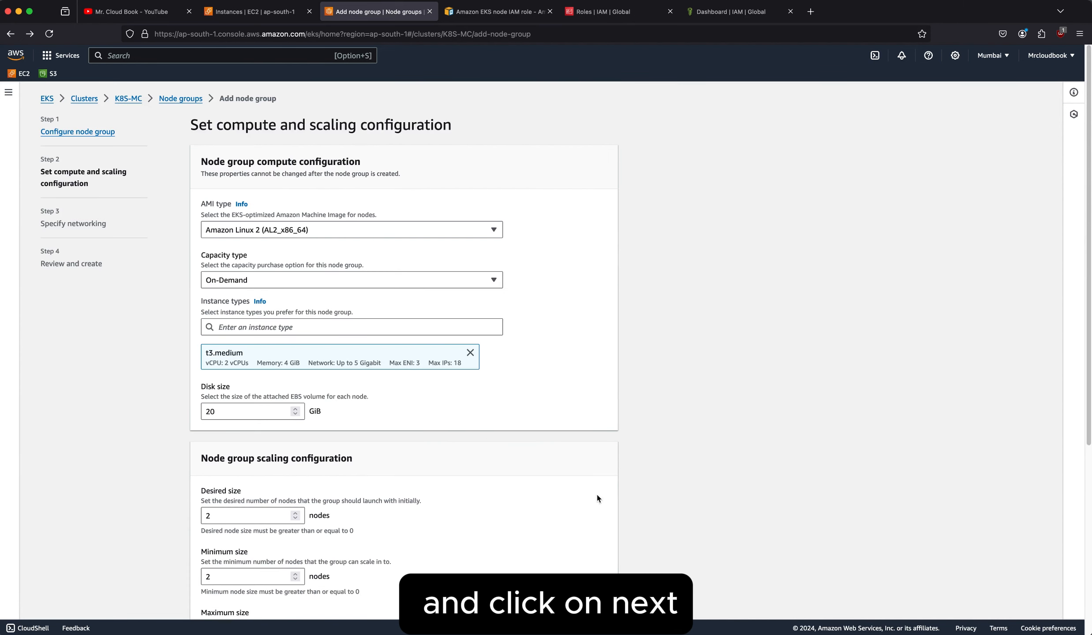
Choose Amazon Linux 2 (AL2_x86_64) as the AMI type and keep On-Demand as the capacity type.
{"action": "left_click", "coordinate": [329, 230]}
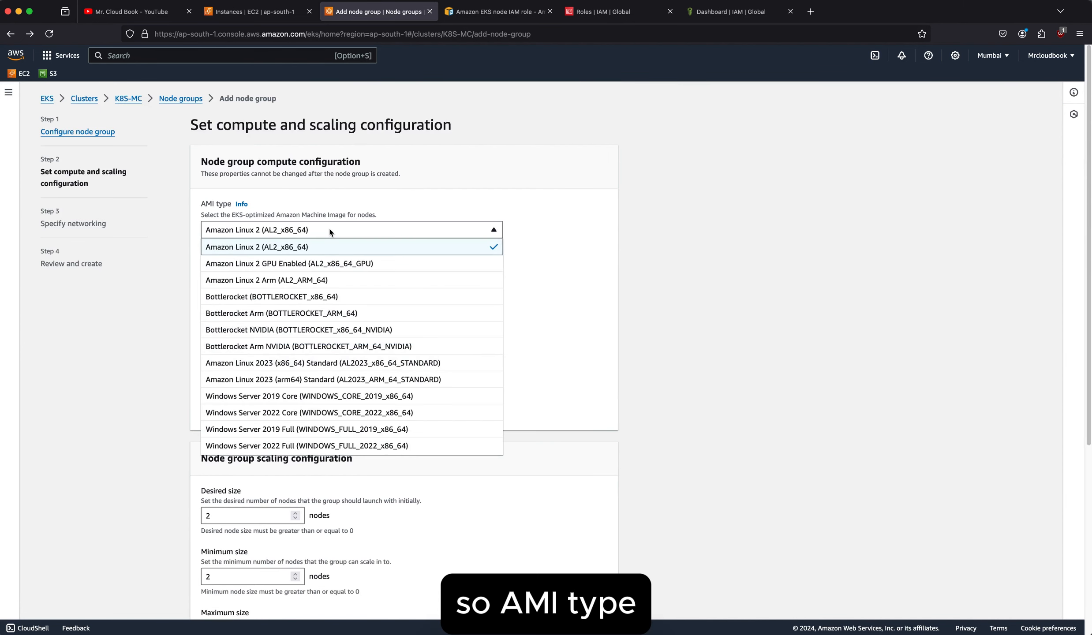
{"action": "scroll", "coordinate": [308, 304], "scroll_direction": "down", "scroll_amount": 2}
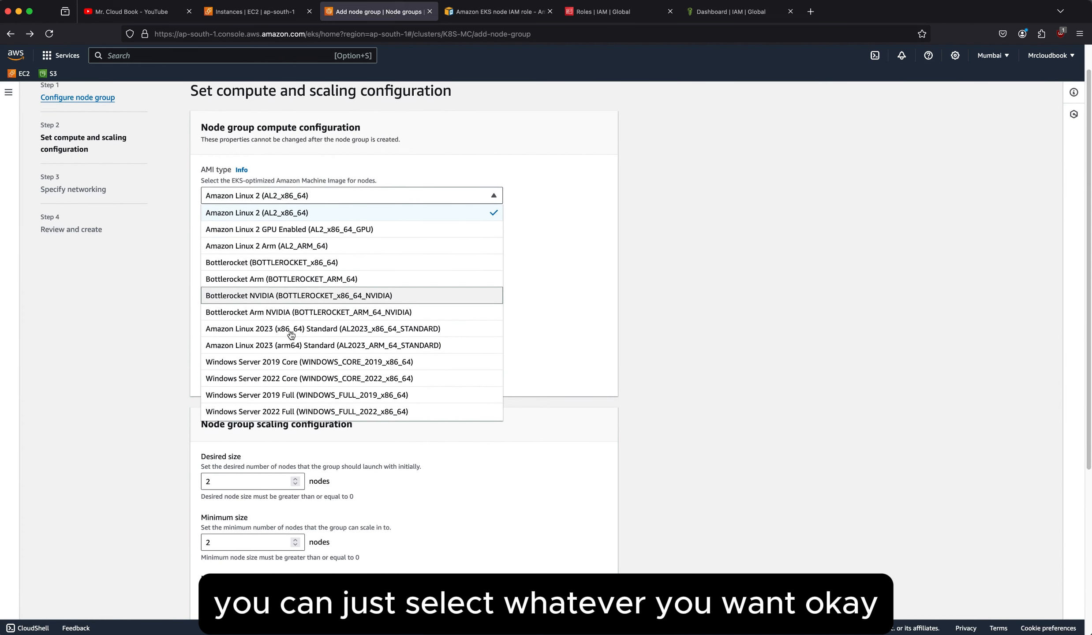
{"action": "left_click", "coordinate": [299, 213]}
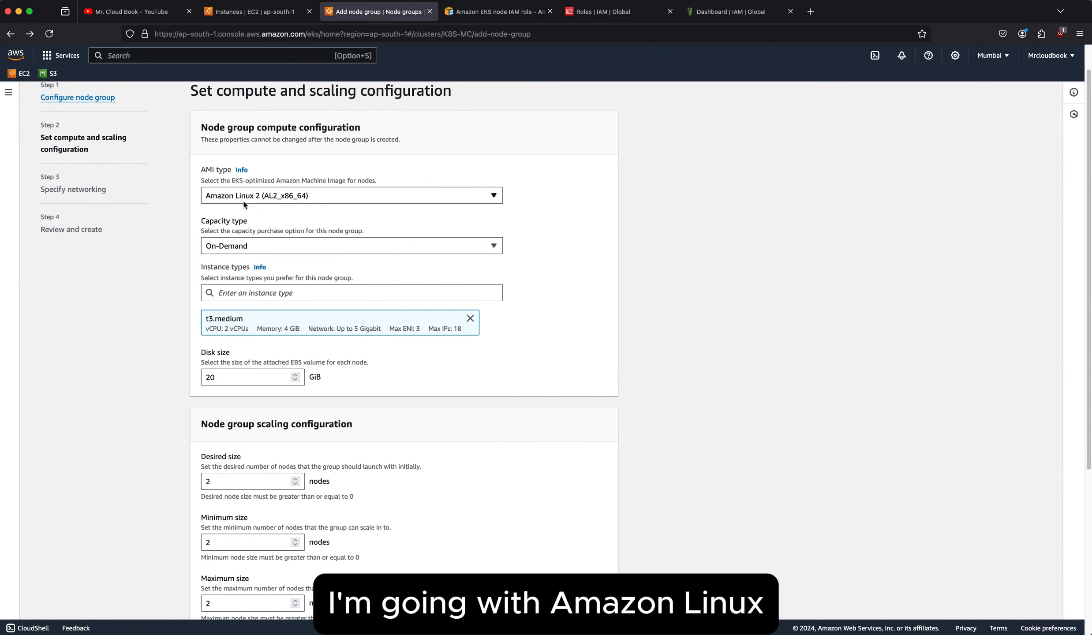
{"action": "left_click", "coordinate": [335, 248]}
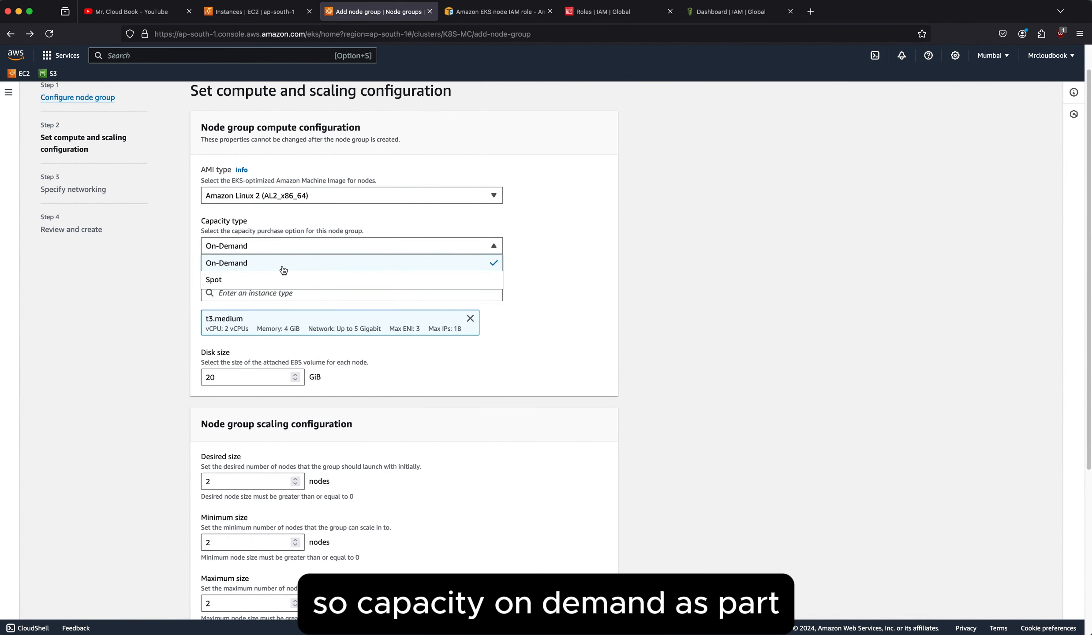
{"action": "left_click", "coordinate": [536, 254]}
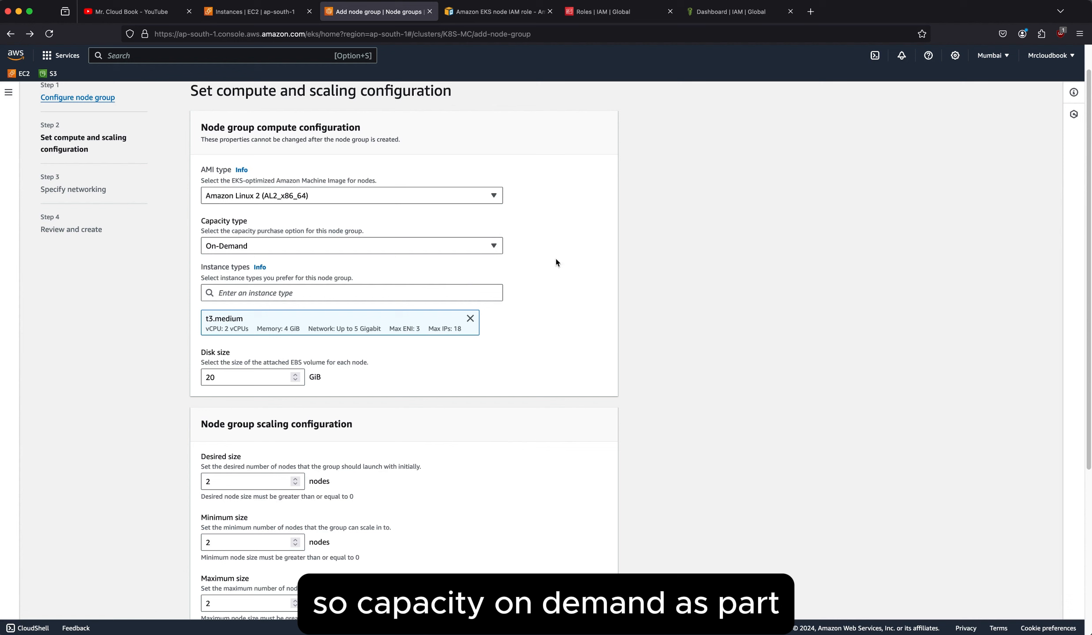
Clear the node group's preselected instance type, filter the available instance types by "t" and select t3.medium.
{"action": "left_click", "coordinate": [303, 293]}
{"action": "left_click", "coordinate": [595, 329]}
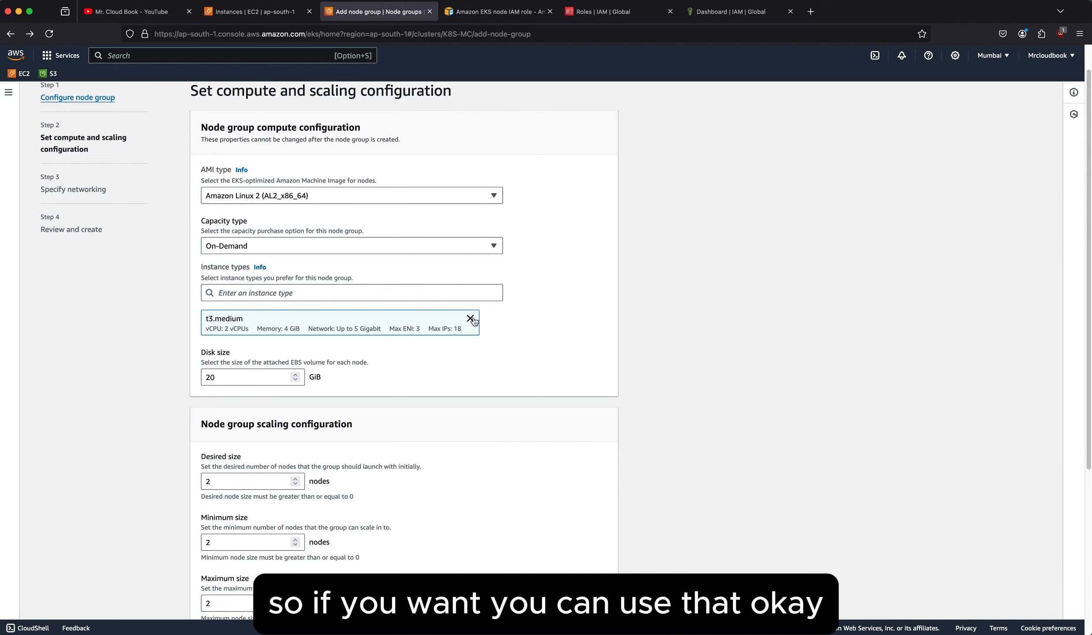
{"action": "scroll", "coordinate": [458, 323], "scroll_direction": "down", "scroll_amount": 1}
{"action": "scroll", "coordinate": [407, 311], "scroll_direction": "down", "scroll_amount": 1}
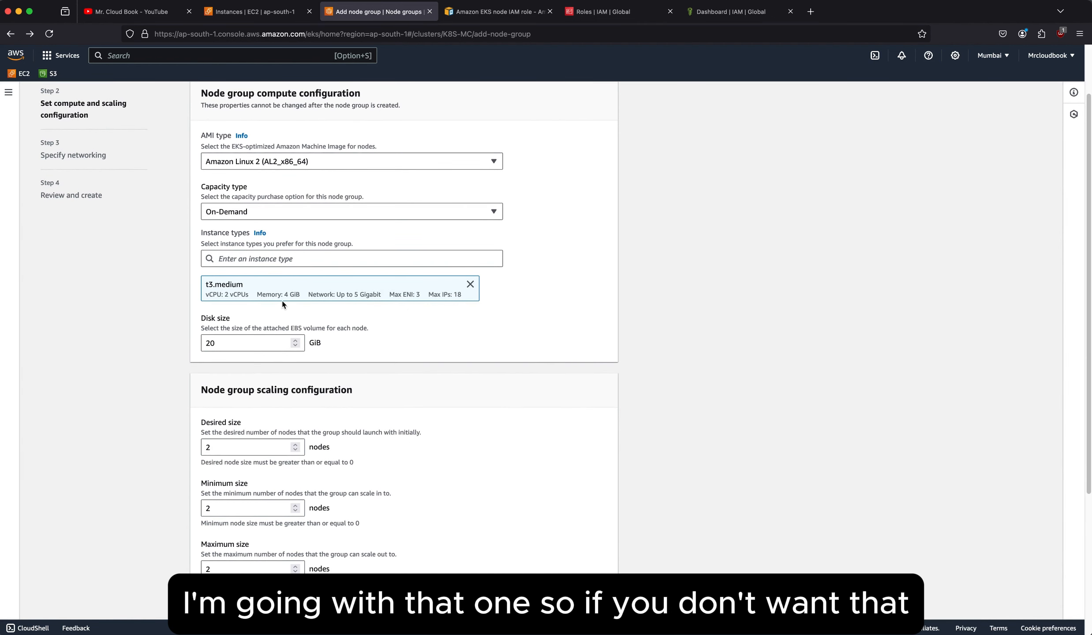
{"action": "left_click", "coordinate": [470, 284]}
{"action": "left_click", "coordinate": [331, 260]}
{"action": "scroll", "coordinate": [296, 453], "scroll_direction": "down", "scroll_amount": 1}
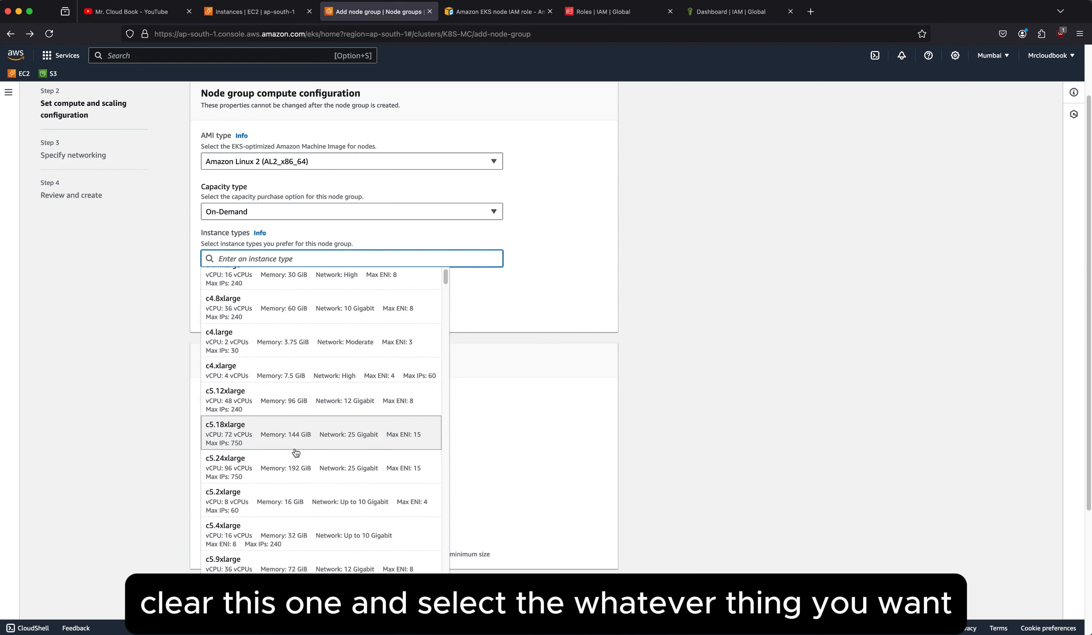
{"action": "scroll", "coordinate": [296, 450], "scroll_direction": "down", "scroll_amount": 10}
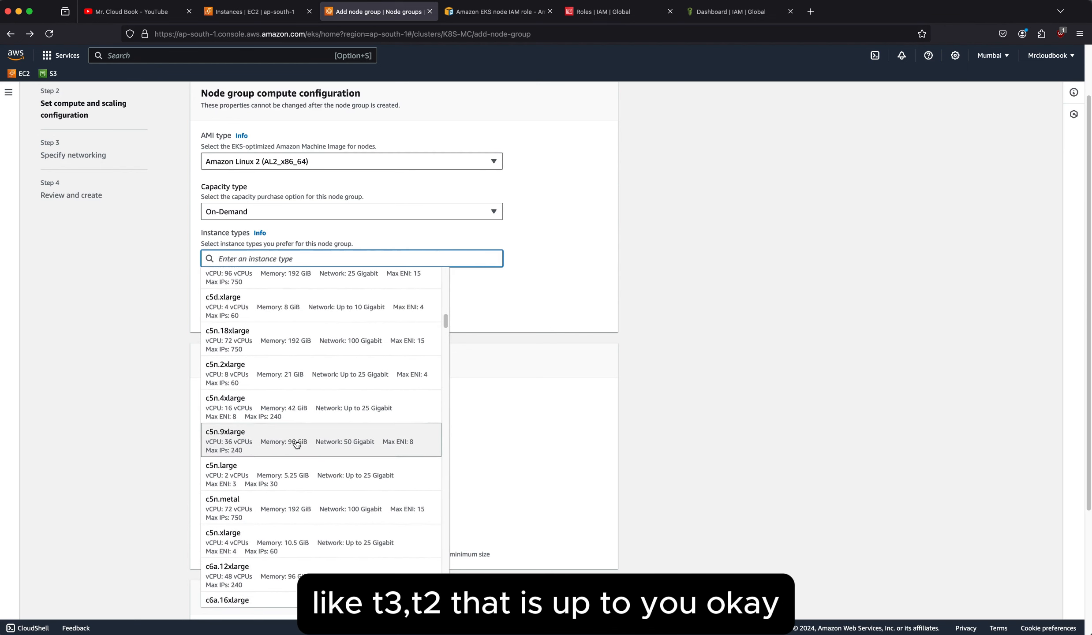
{"action": "type", "text": "t"}
{"action": "scroll", "coordinate": [282, 494], "scroll_direction": "down", "scroll_amount": 1}
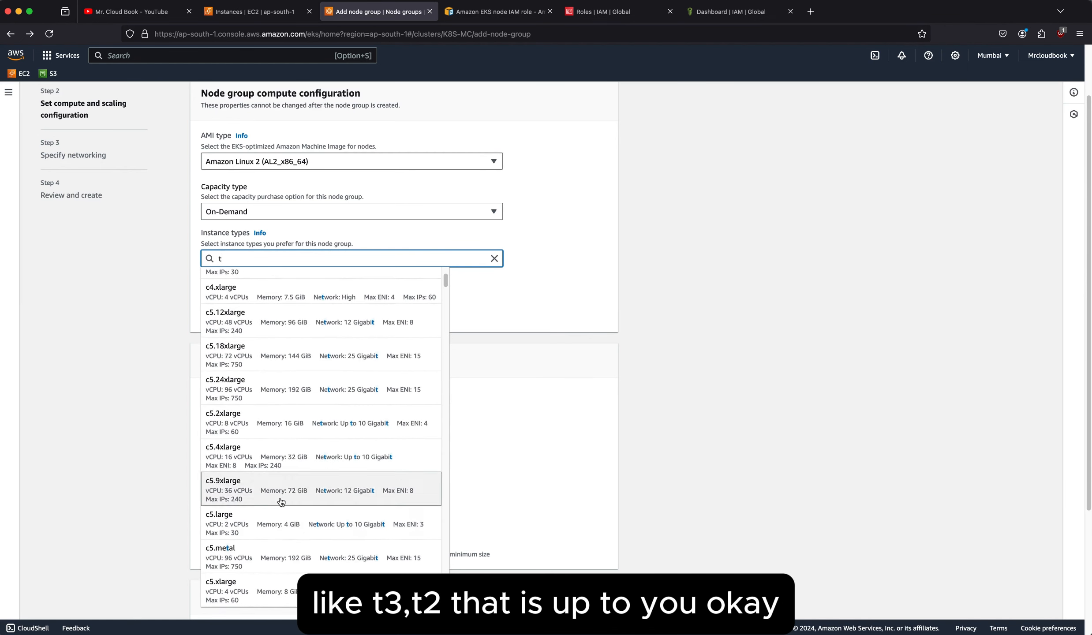
{"action": "scroll", "coordinate": [281, 502], "scroll_direction": "down", "scroll_amount": 20}
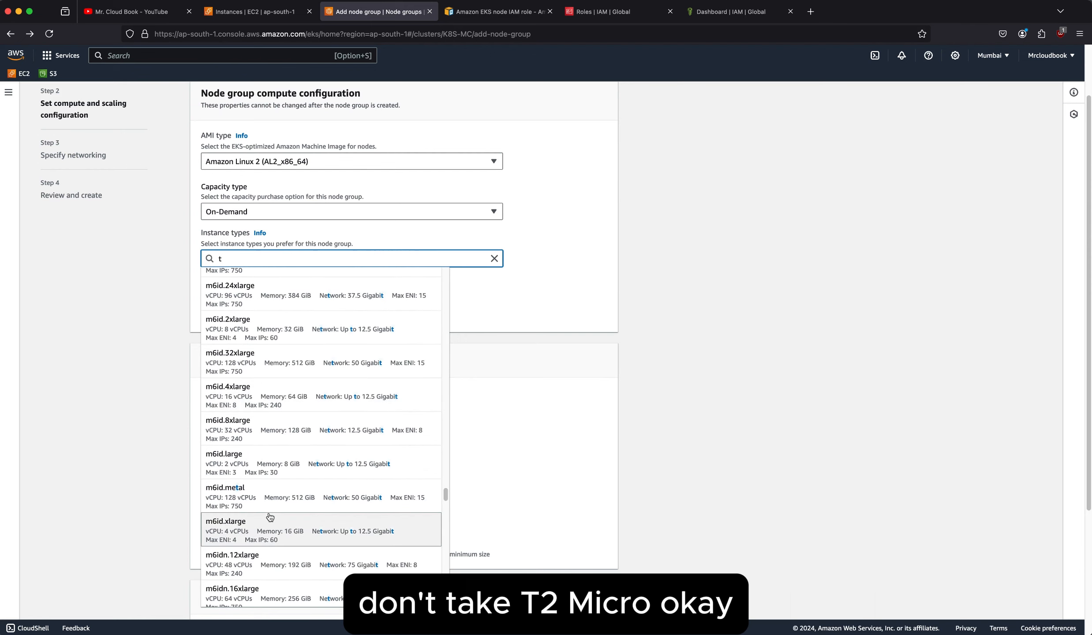
{"action": "scroll", "coordinate": [269, 516], "scroll_direction": "down", "scroll_amount": 15}
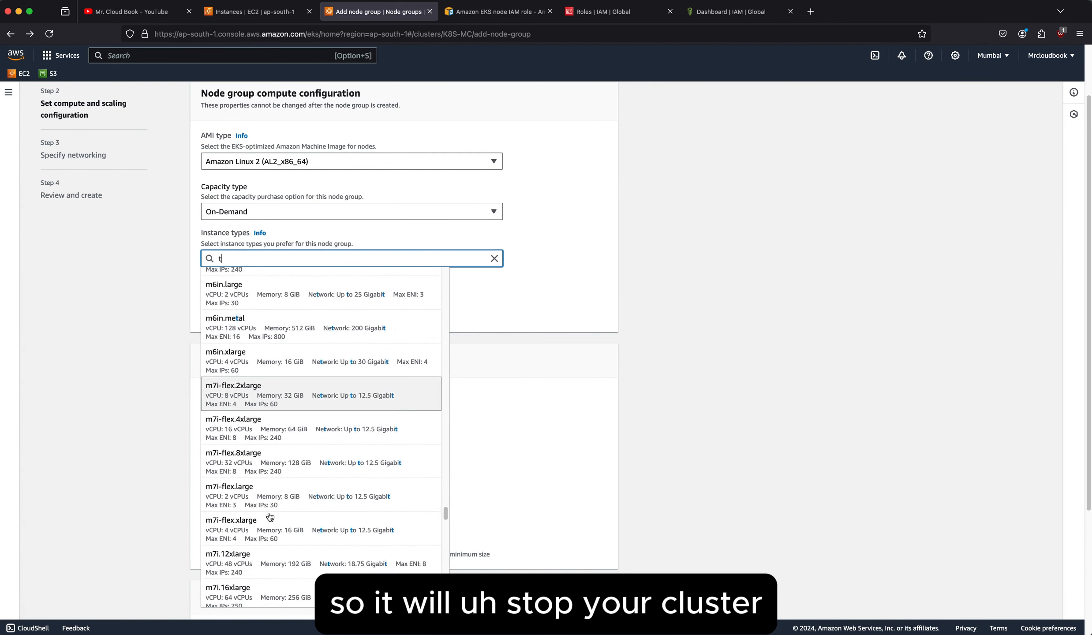
{"action": "scroll", "coordinate": [270, 517], "scroll_direction": "down", "scroll_amount": 15}
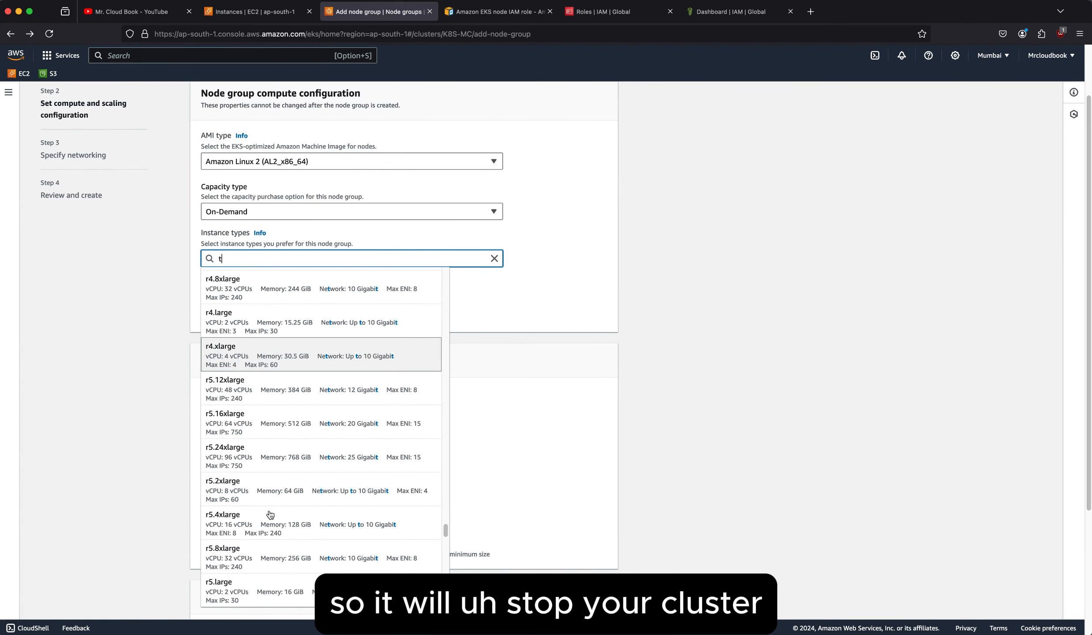
{"action": "scroll", "coordinate": [270, 514], "scroll_direction": "down", "scroll_amount": 6}
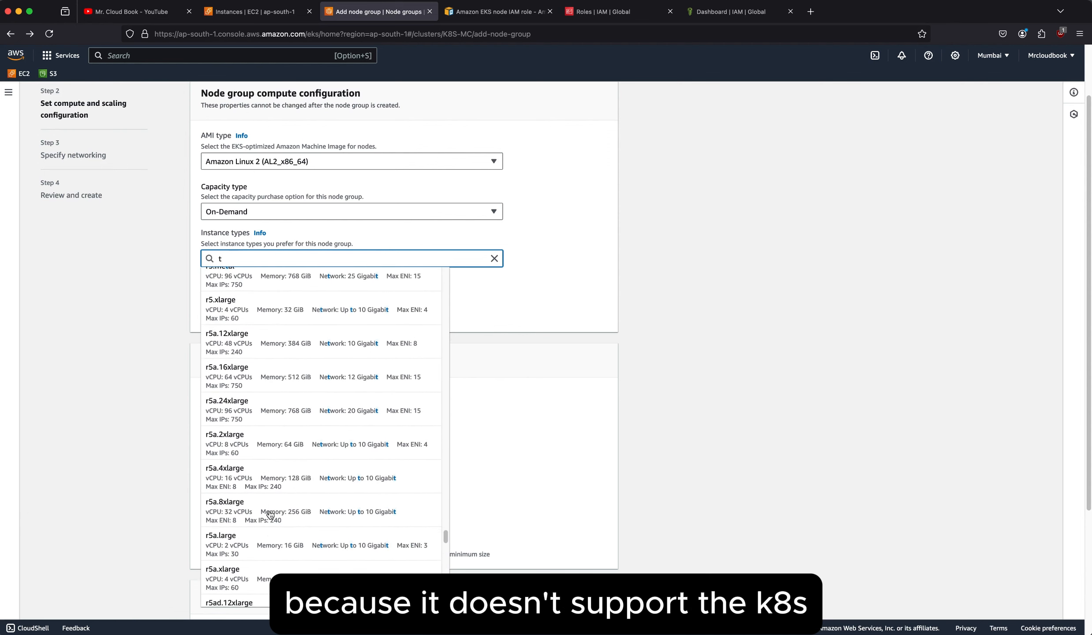
{"action": "scroll", "coordinate": [270, 515], "scroll_direction": "down", "scroll_amount": 20}
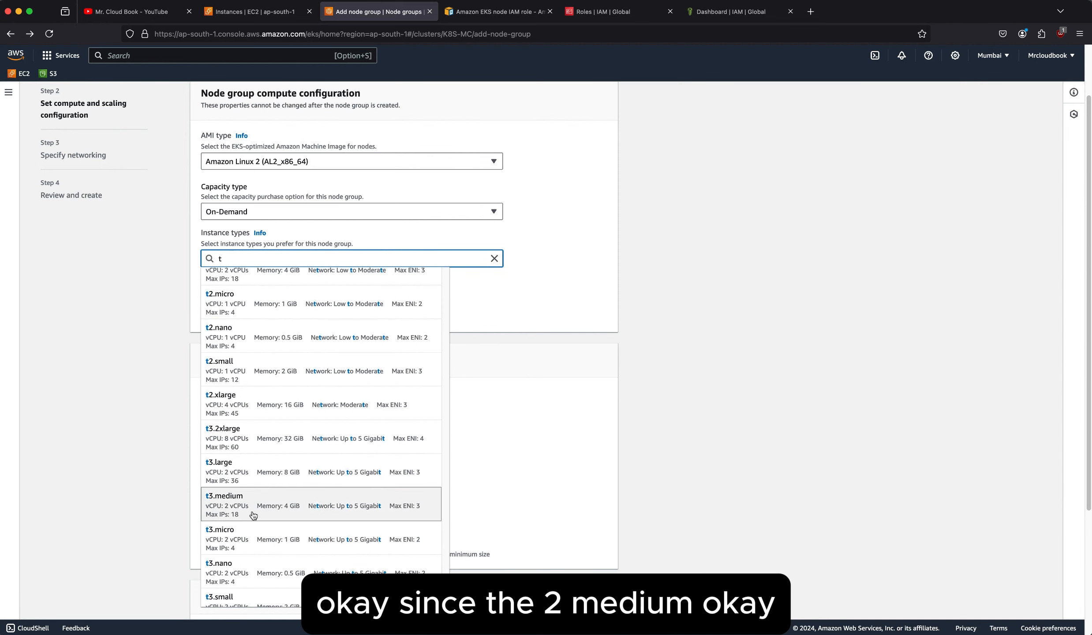
{"action": "left_click", "coordinate": [214, 508]}
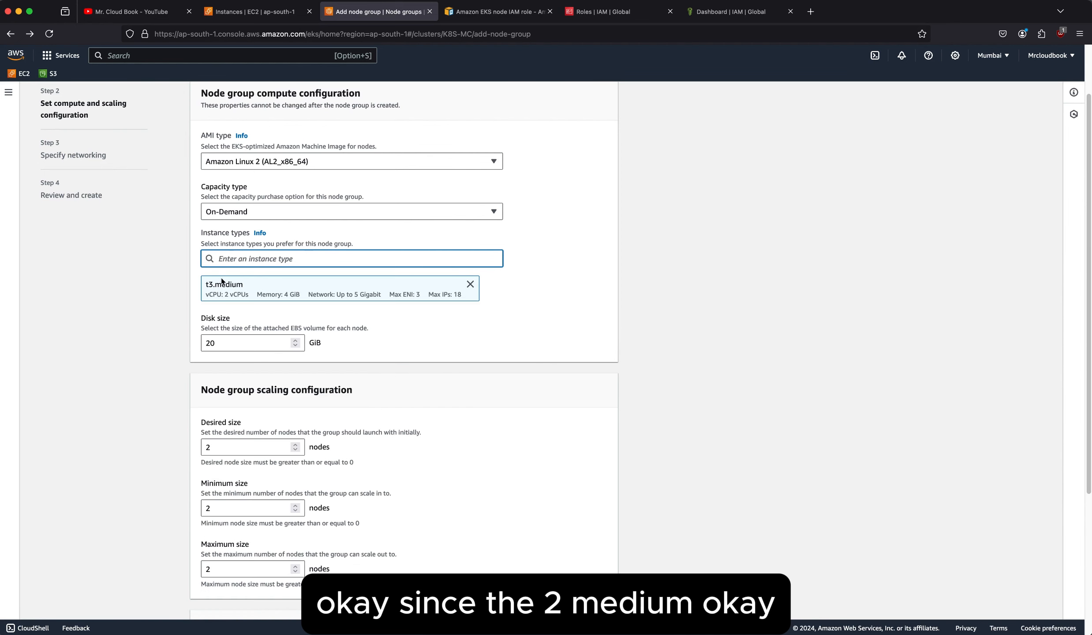
Examine the desired, minimum and maximum sizes in the node group scaling configuration.
{"action": "scroll", "coordinate": [217, 385], "scroll_direction": "down", "scroll_amount": 2}
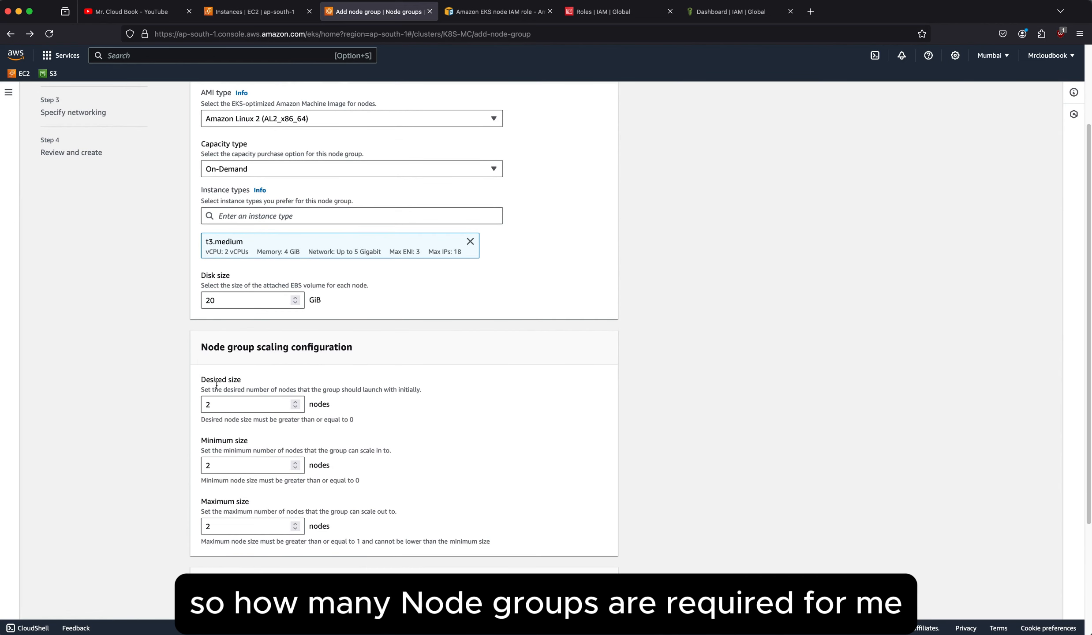
{"action": "scroll", "coordinate": [380, 380], "scroll_direction": "down", "scroll_amount": 1}
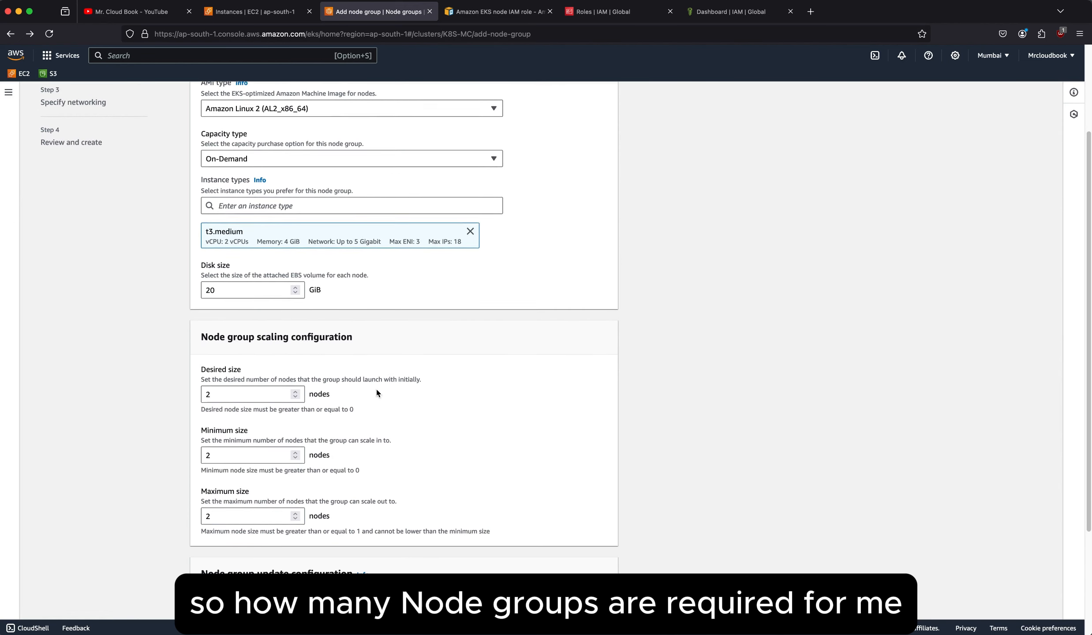
{"action": "left_click", "coordinate": [229, 385]}
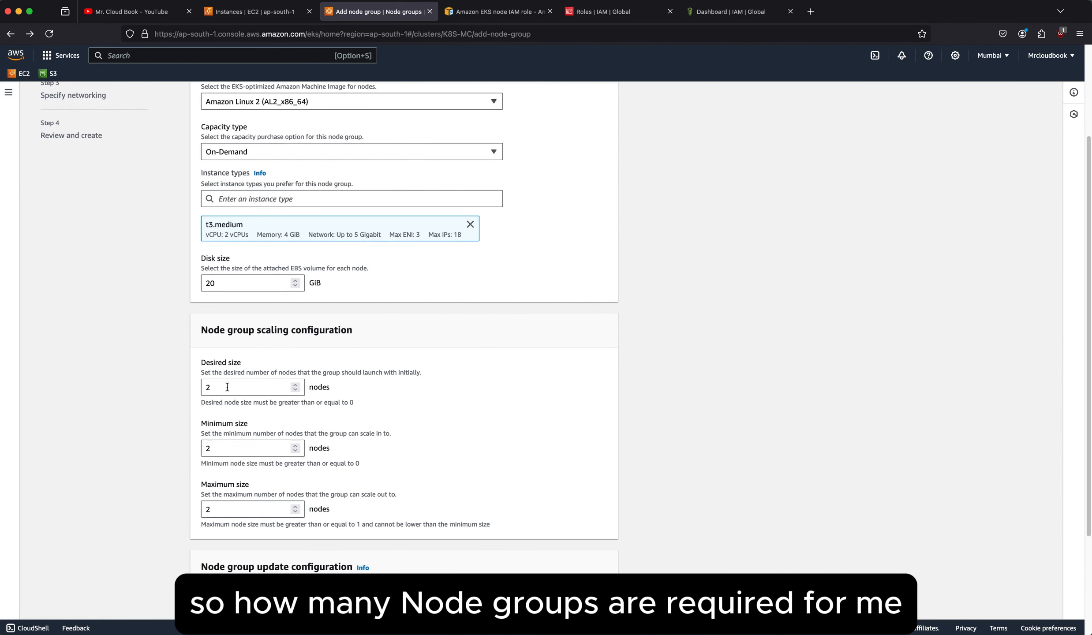
{"action": "left_click", "coordinate": [234, 451]}
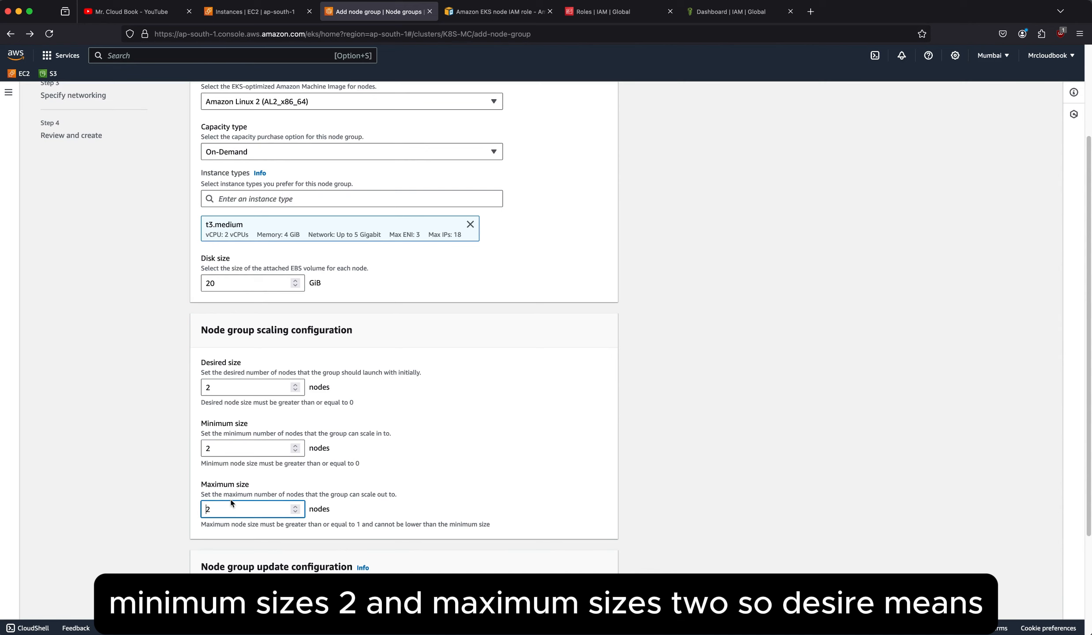
{"action": "left_click", "coordinate": [226, 382]}
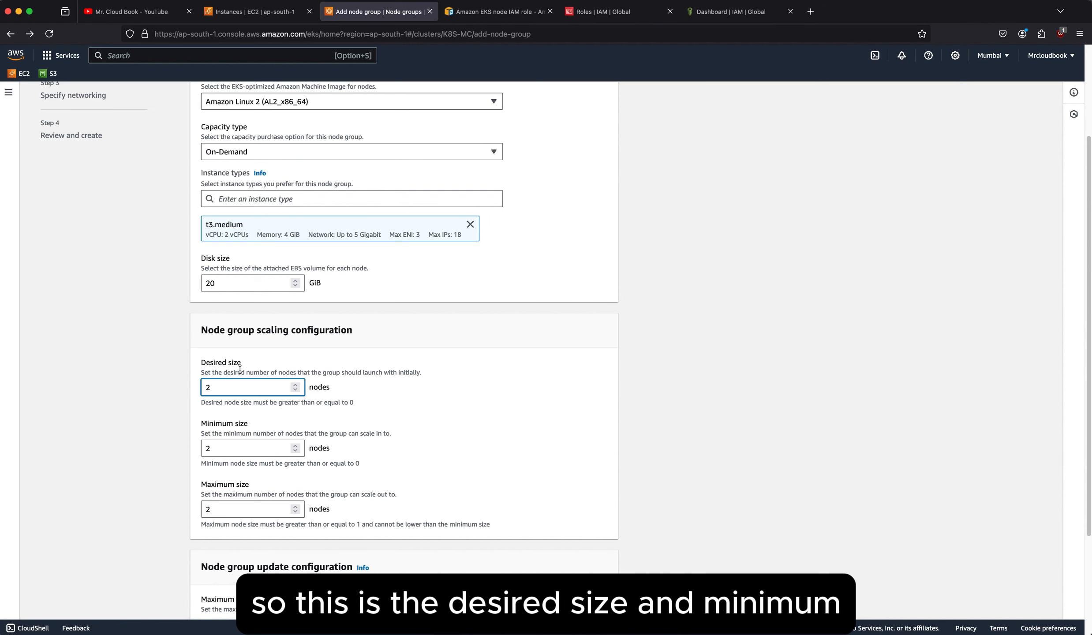
{"action": "left_click", "coordinate": [222, 451]}
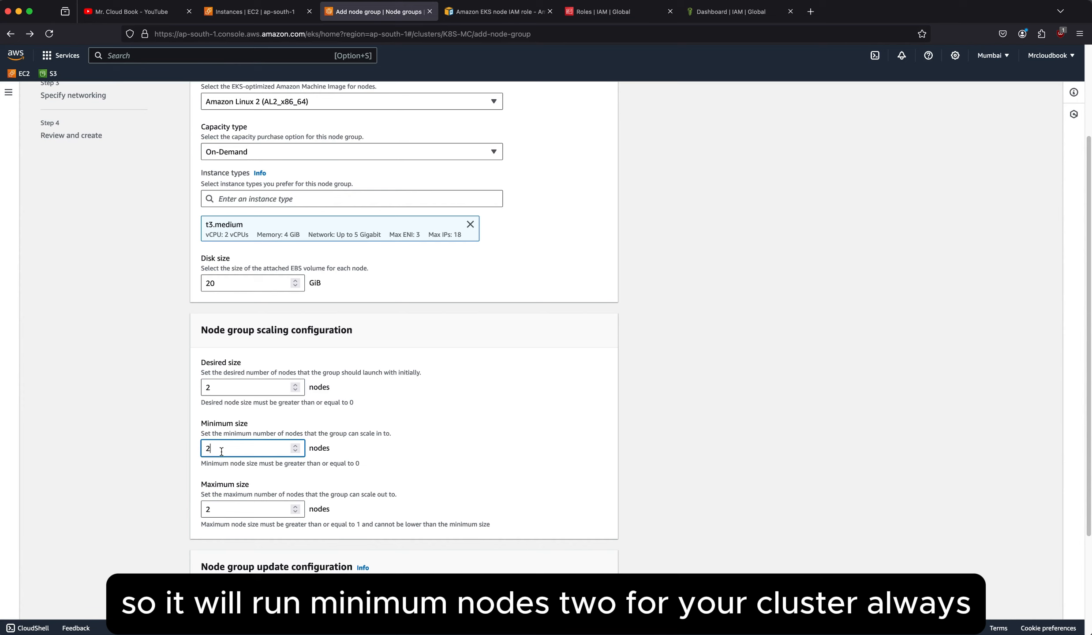
{"action": "left_click", "coordinate": [234, 510]}
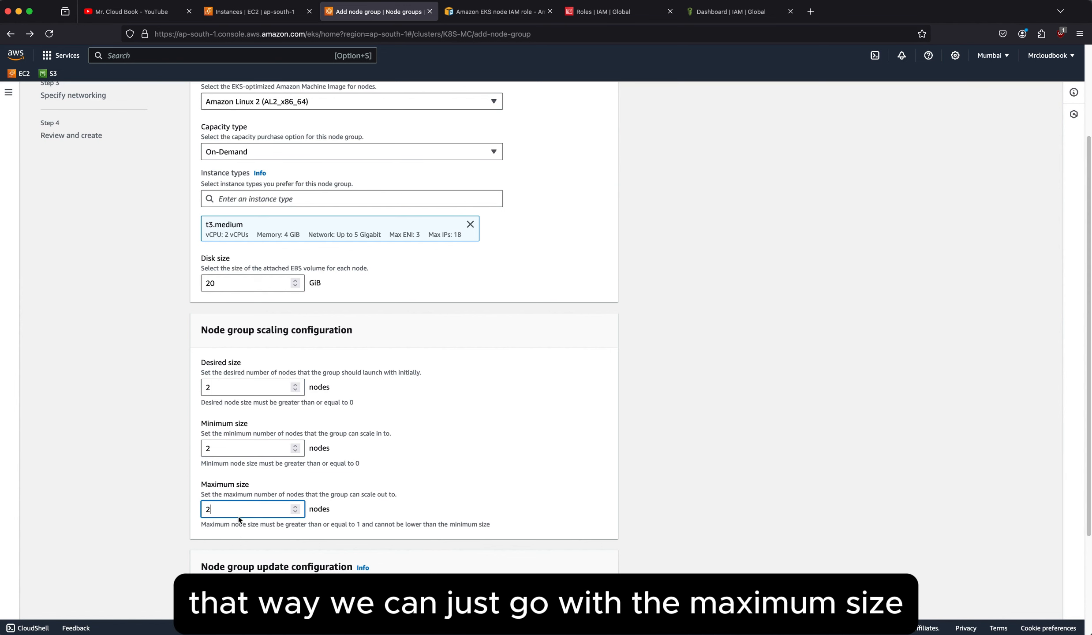
Try maximum sizes of 3 and 4 nodes for the node group, and restore the maximum size to 2.
{"action": "scroll", "coordinate": [244, 513], "scroll_direction": "down", "scroll_amount": 1}
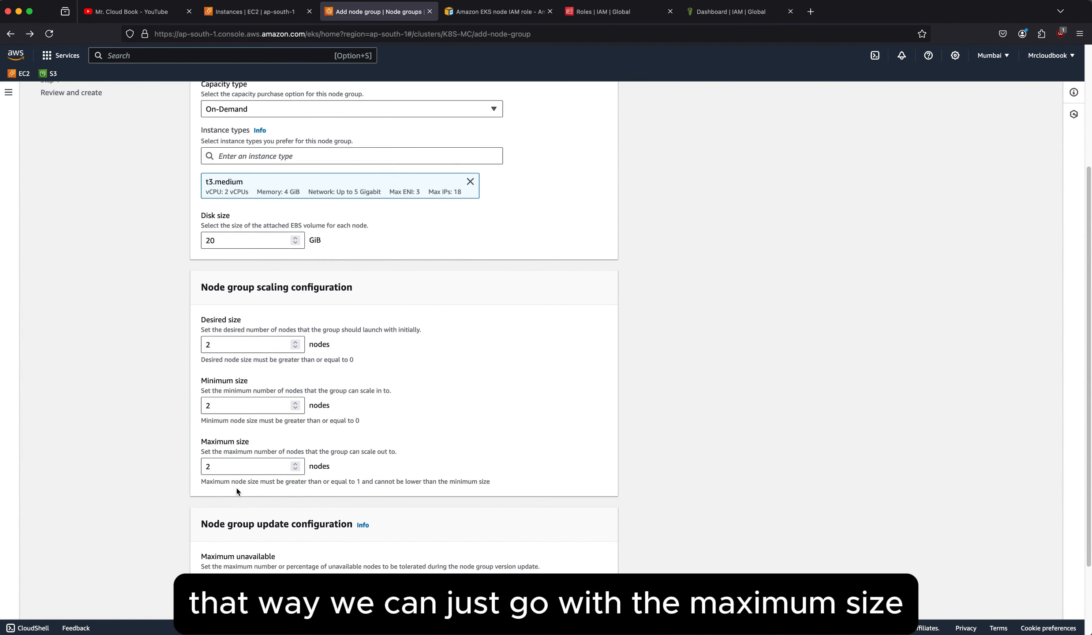
{"action": "left_click", "coordinate": [234, 468]}
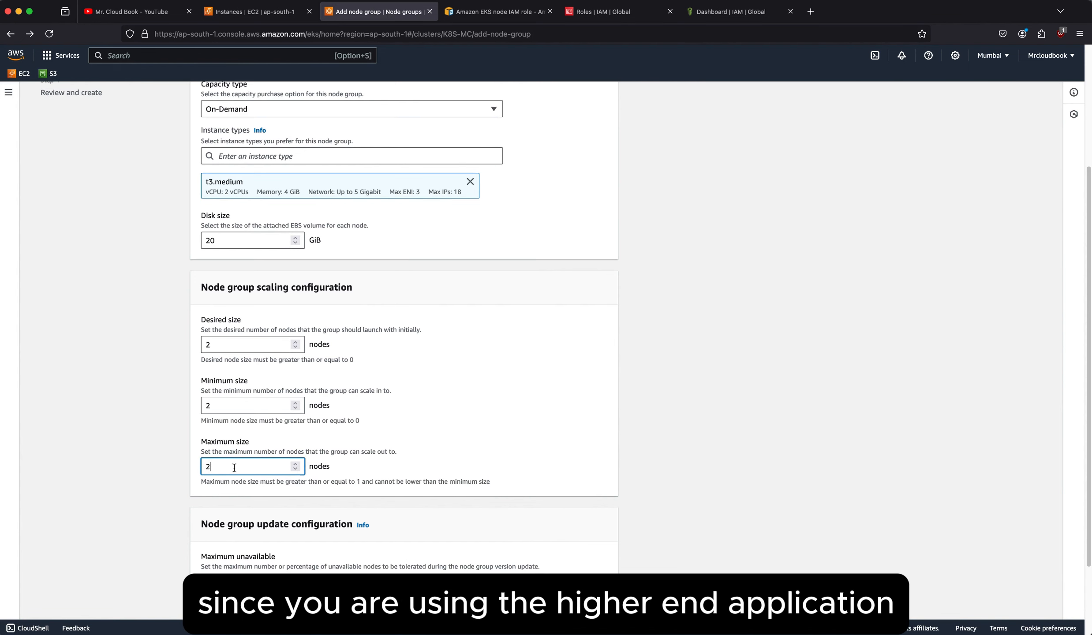
{"action": "key", "text": "BackSpace"}
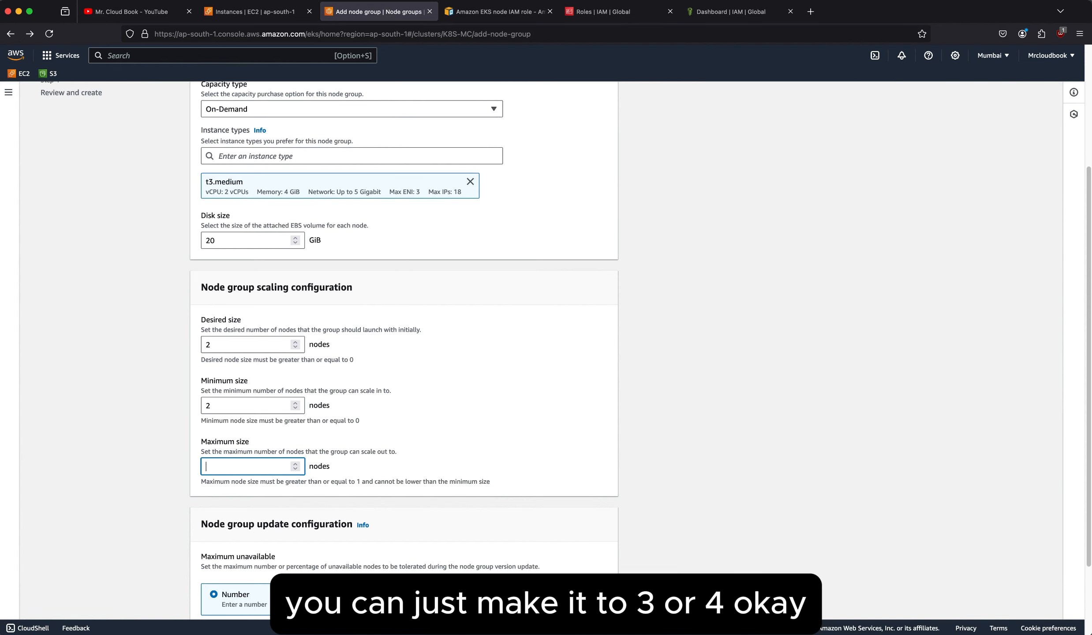
{"action": "type", "text": "3"}
{"action": "key", "text": "BackSpace"}
{"action": "type", "text": "4"}
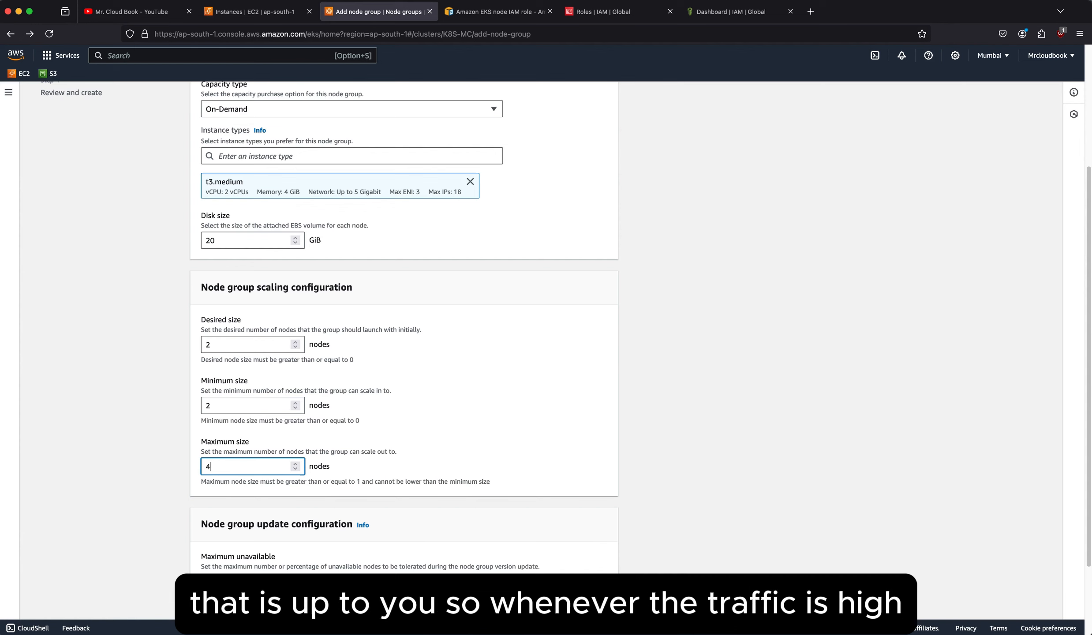
{"action": "key", "text": "BackSpace"}
{"action": "type", "text": "2"}
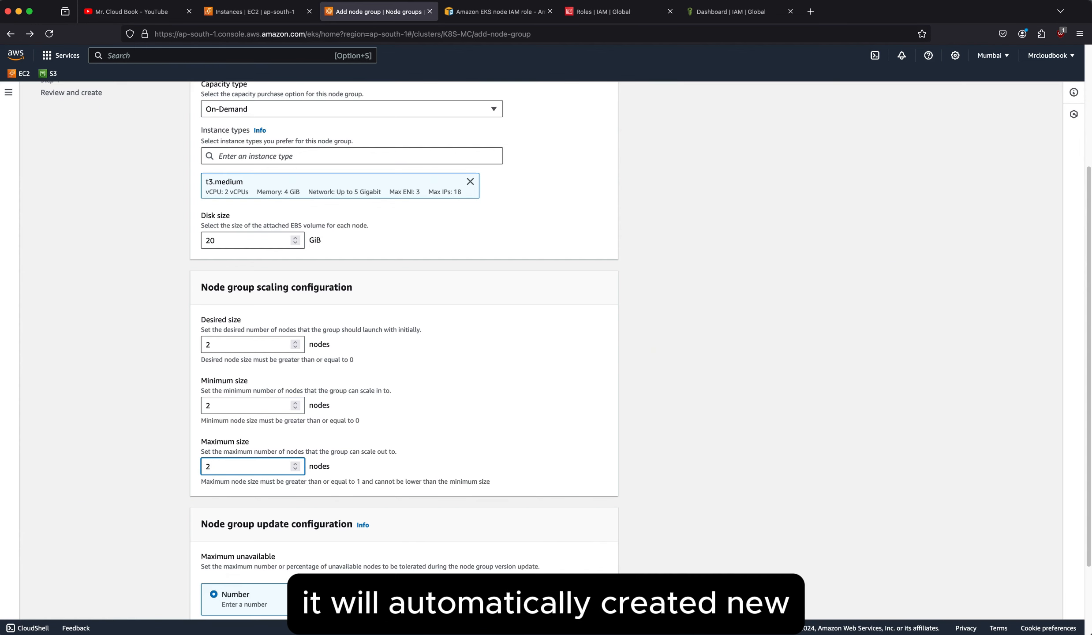
Keep the maximum number of unavailable nodes during updates at 1 and continue to the networking settings.
{"action": "scroll", "coordinate": [460, 473], "scroll_direction": "down", "scroll_amount": 3}
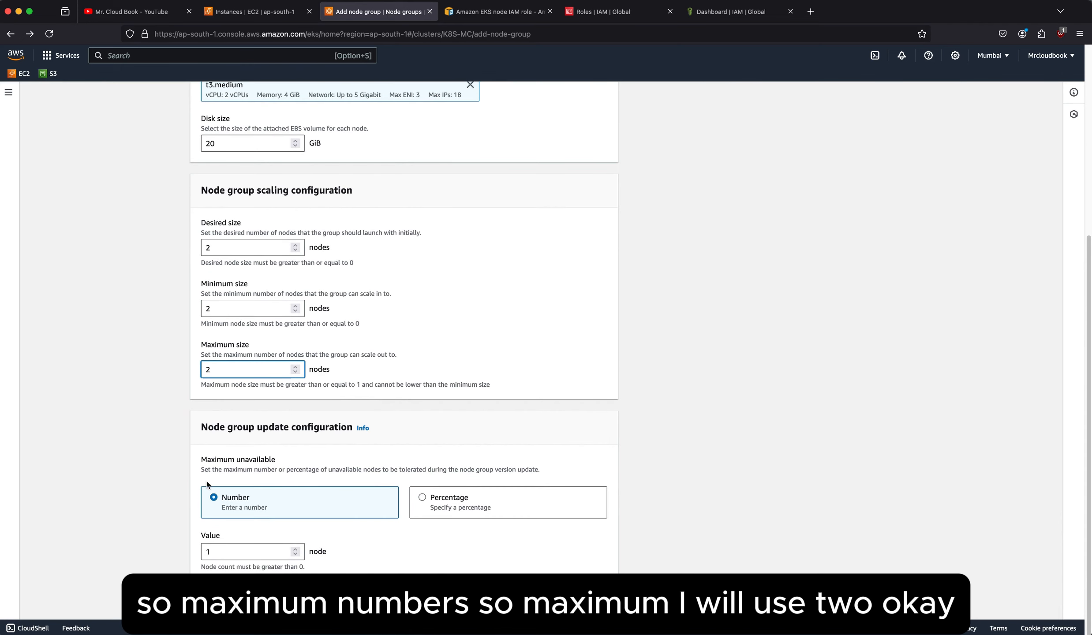
{"action": "left_click", "coordinate": [262, 552]}
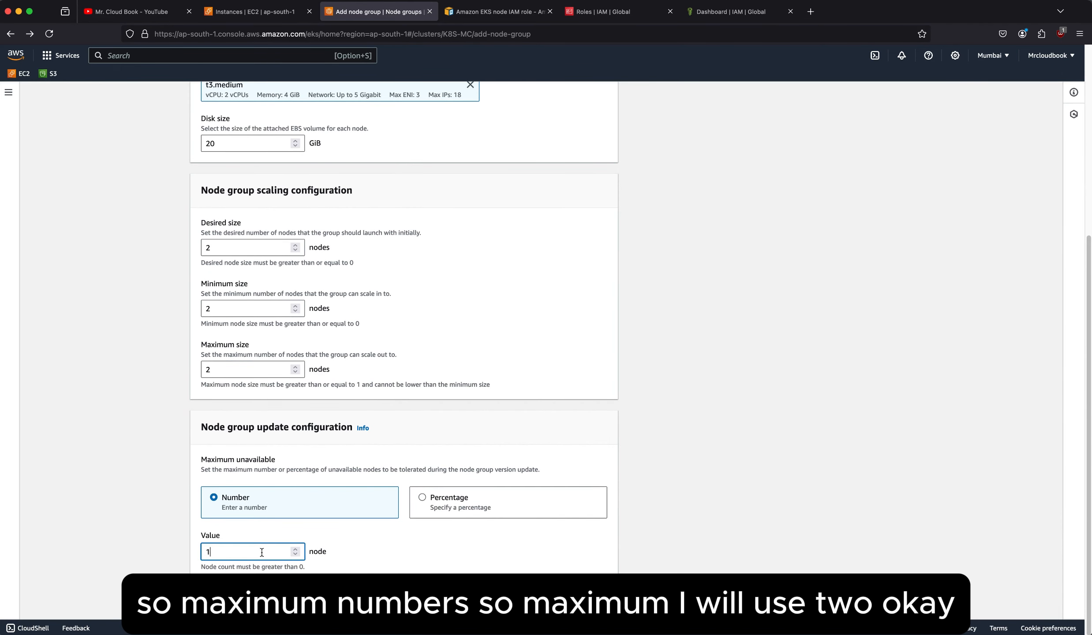
{"action": "key", "text": "BackSpace"}
{"action": "type", "text": "2"}
{"action": "left_click", "coordinate": [419, 546]}
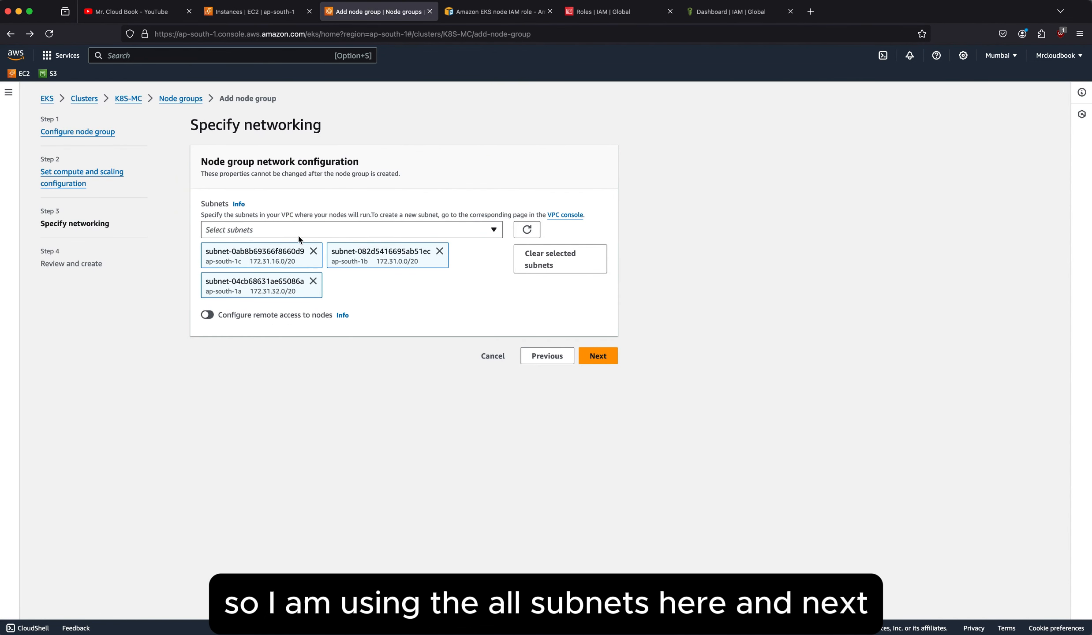
Keep all preselected subnets, review the complete configuration and create the K8S_node node group.
{"action": "left_click", "coordinate": [599, 356]}
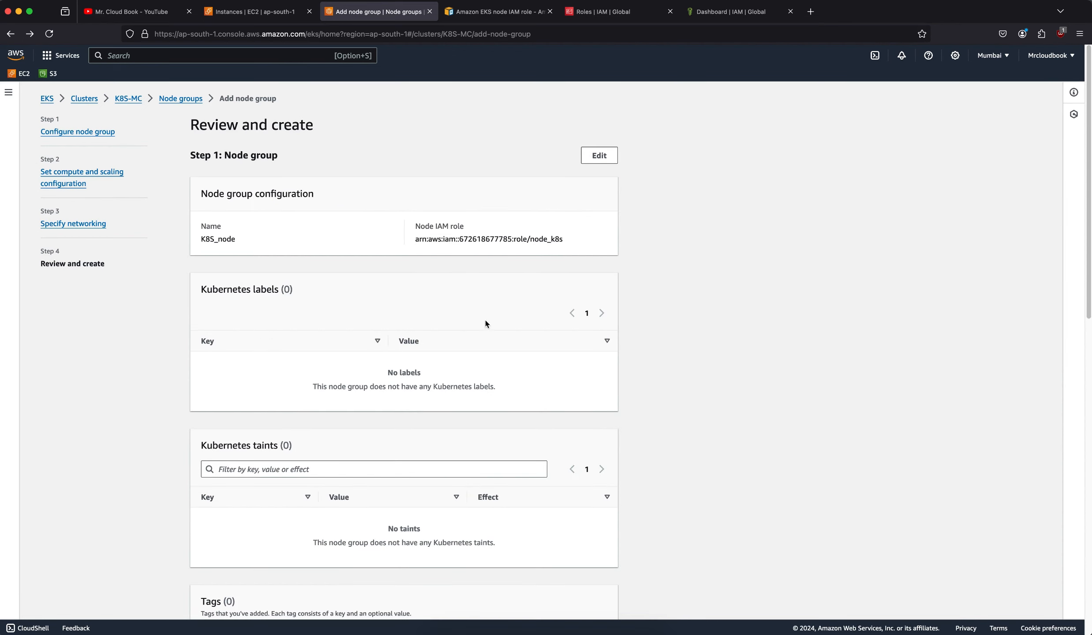
{"action": "scroll", "coordinate": [489, 321], "scroll_direction": "down", "scroll_amount": 5}
{"action": "scroll", "coordinate": [490, 322], "scroll_direction": "down", "scroll_amount": 9}
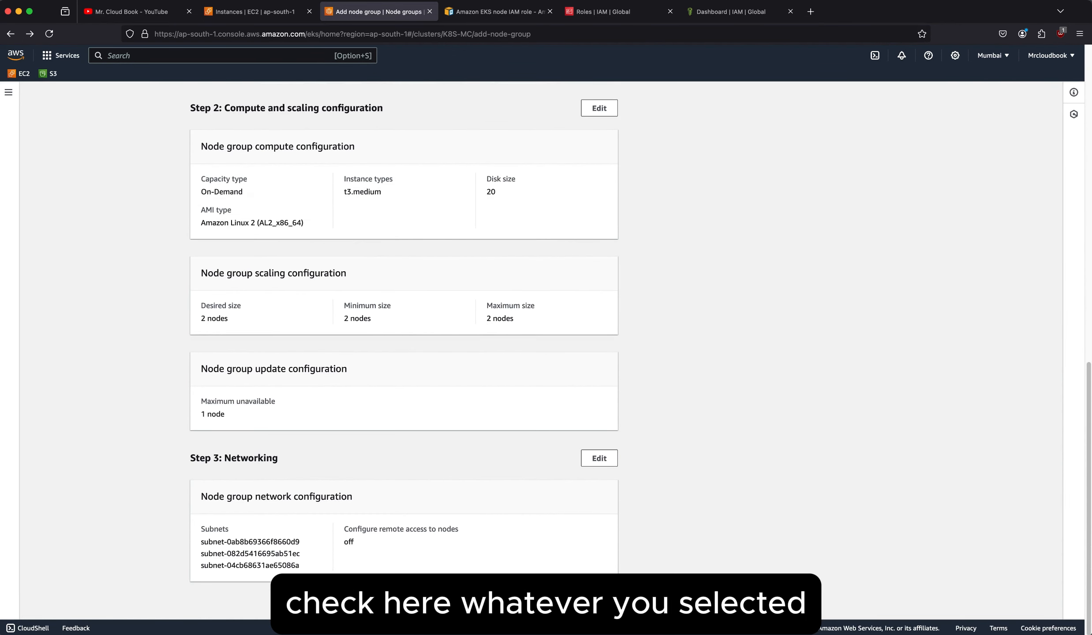
{"action": "left_click", "coordinate": [597, 601]}
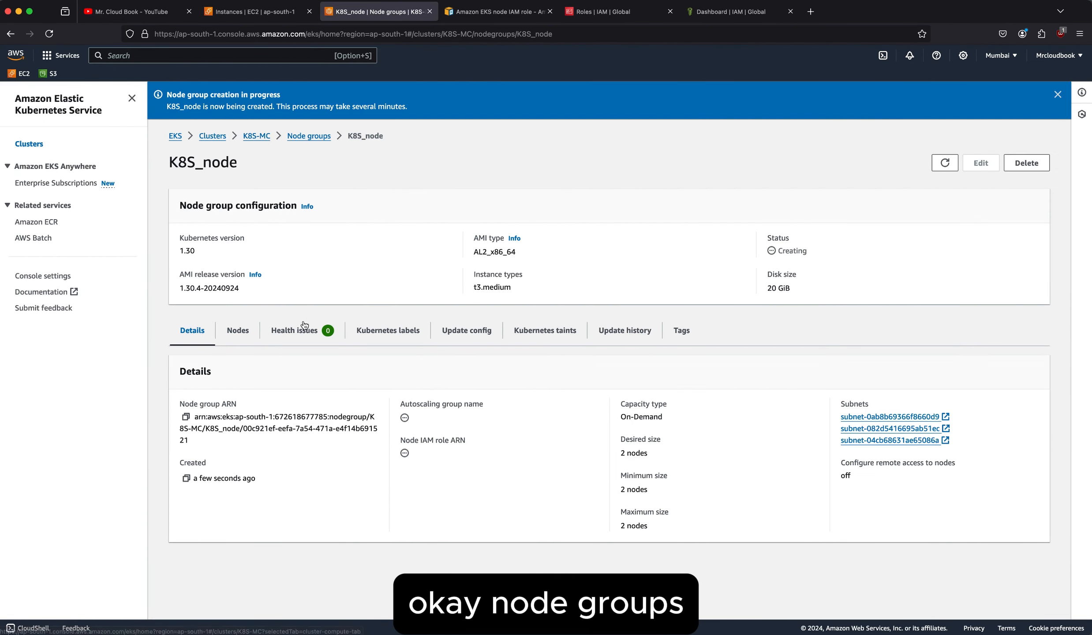
Check the nodes of K8S_node and the node group's status in the compute details of the K8S-MC cluster.
{"action": "left_click", "coordinate": [237, 331]}
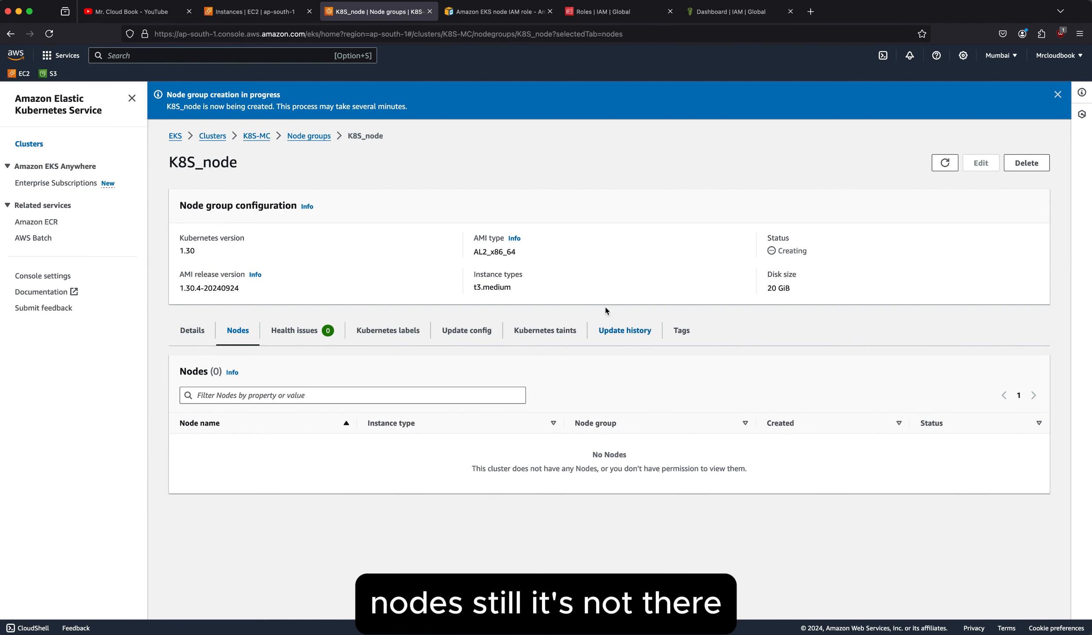
{"action": "left_click", "coordinate": [257, 136]}
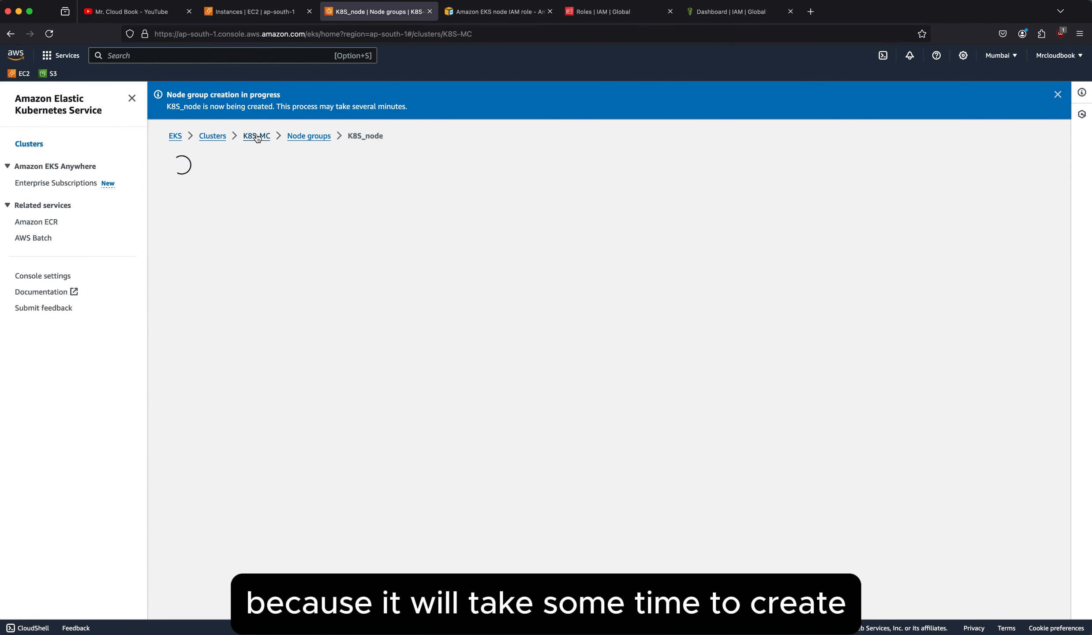
{"action": "left_click", "coordinate": [309, 328]}
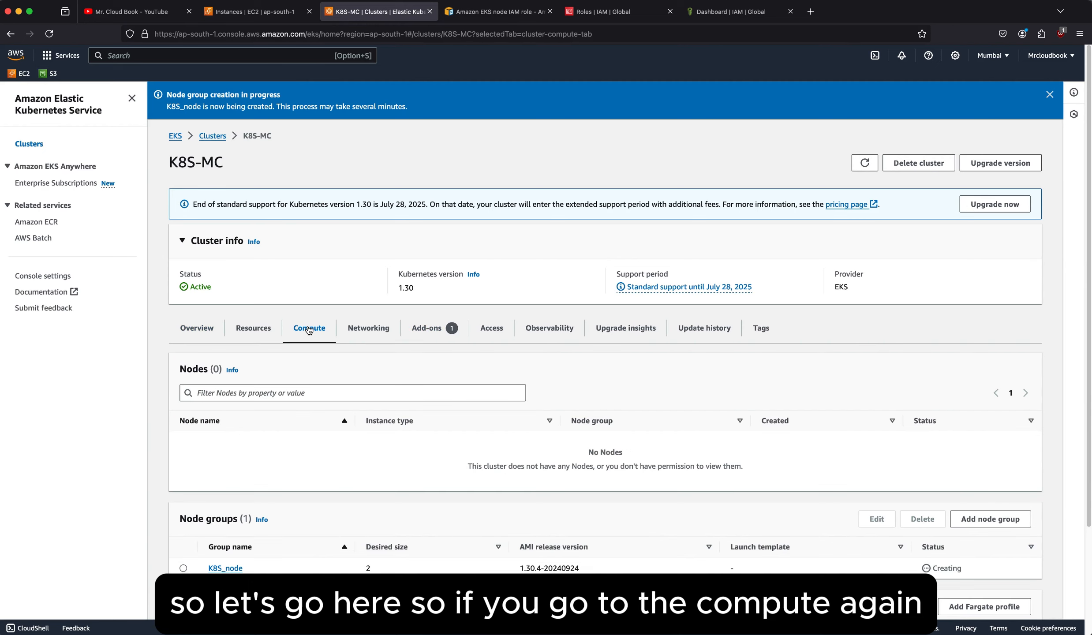
{"action": "scroll", "coordinate": [373, 324], "scroll_direction": "down", "scroll_amount": 3}
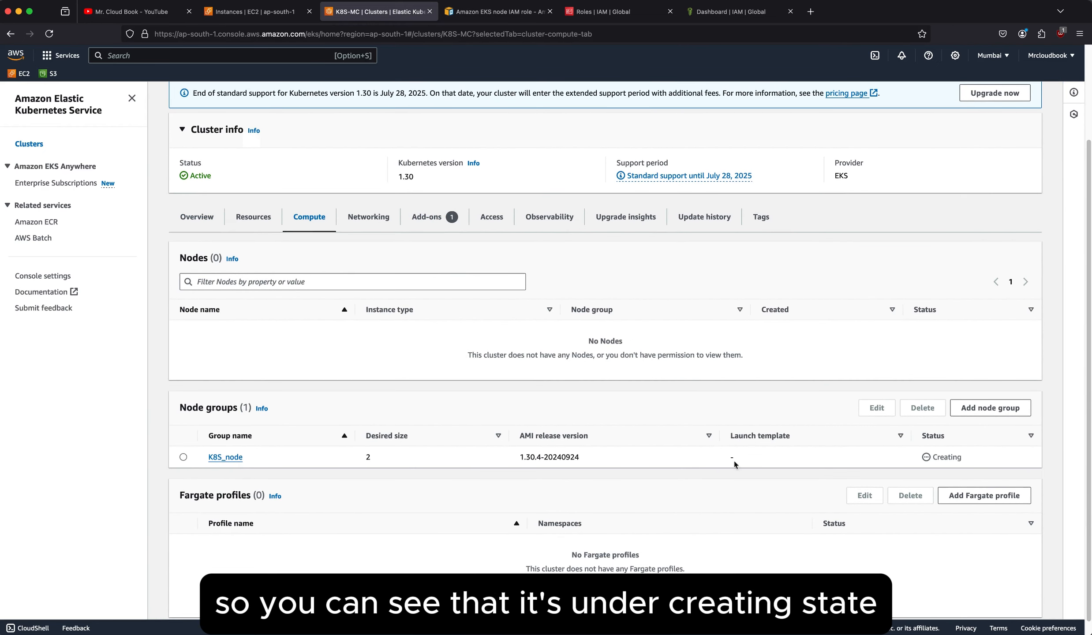
{"action": "double_click", "coordinate": [965, 458]}
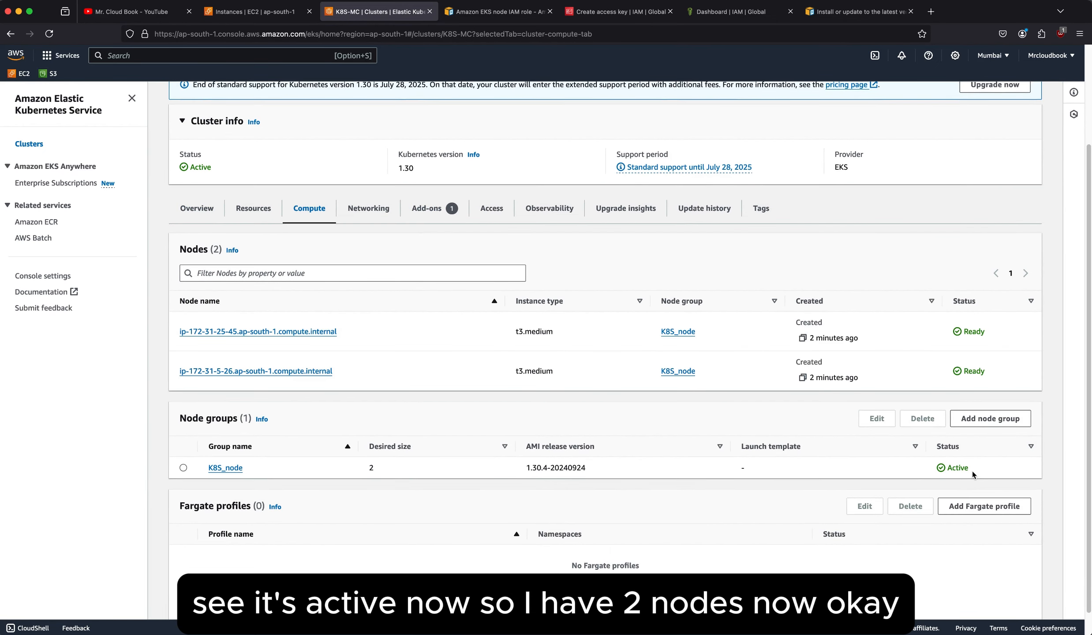
{"action": "double_click", "coordinate": [965, 470]}
Examine the instance types of the cluster's nodes and refresh the list of running EC2 instances.
{"action": "scroll", "coordinate": [262, 453], "scroll_direction": "up", "scroll_amount": 3}
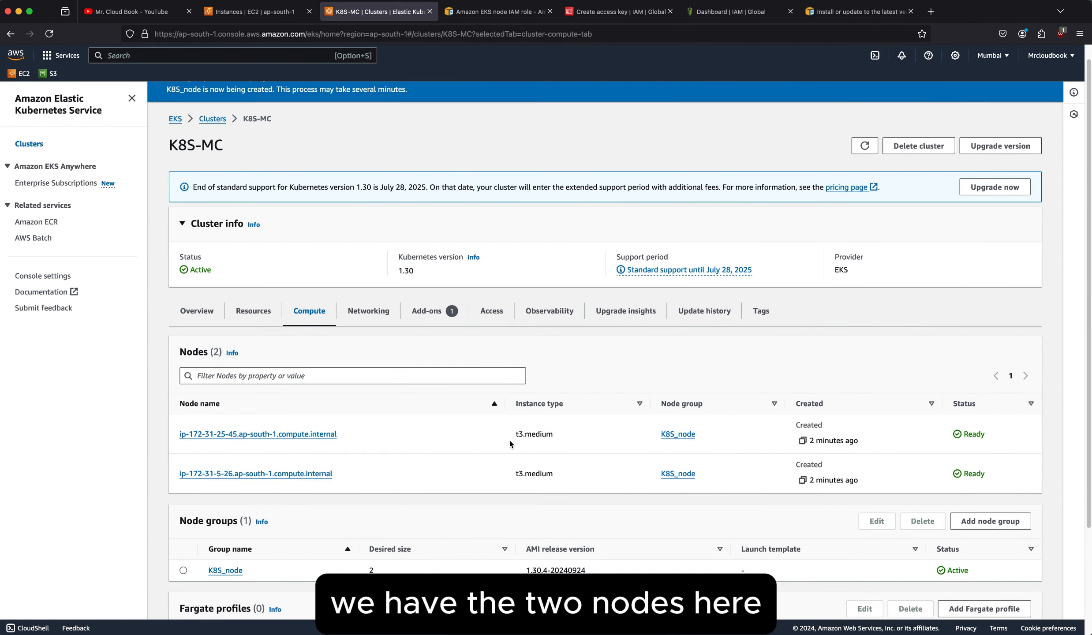
{"action": "left_click_drag", "start_coordinate": [511, 437], "coordinate": [558, 440]}
{"action": "left_click_drag", "start_coordinate": [515, 473], "coordinate": [556, 475]}
{"action": "left_click", "coordinate": [568, 461]}
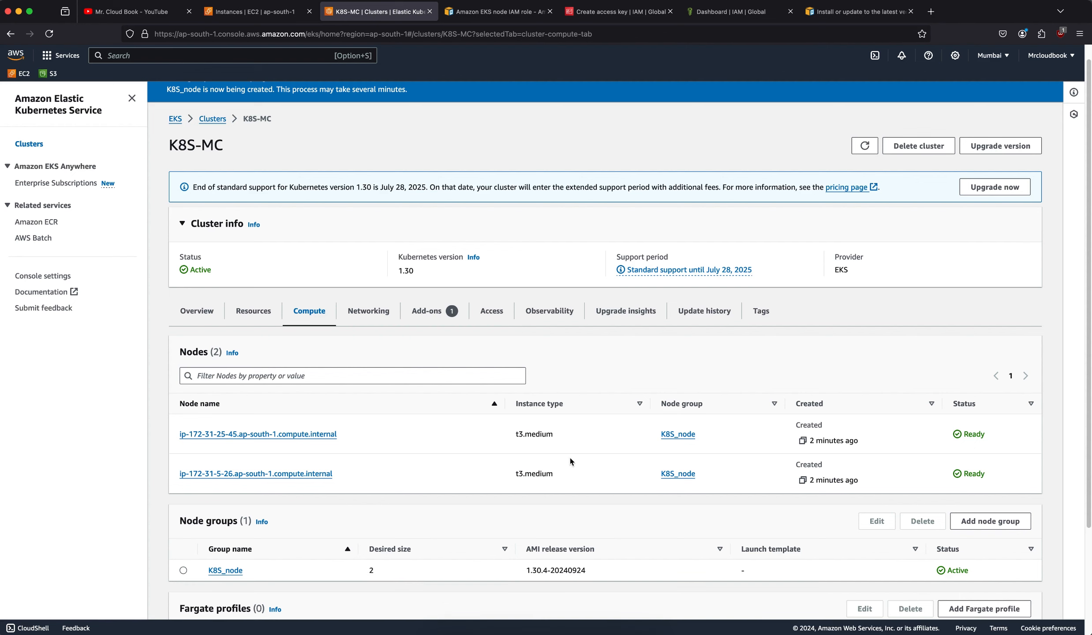
{"action": "left_click", "coordinate": [264, 16]}
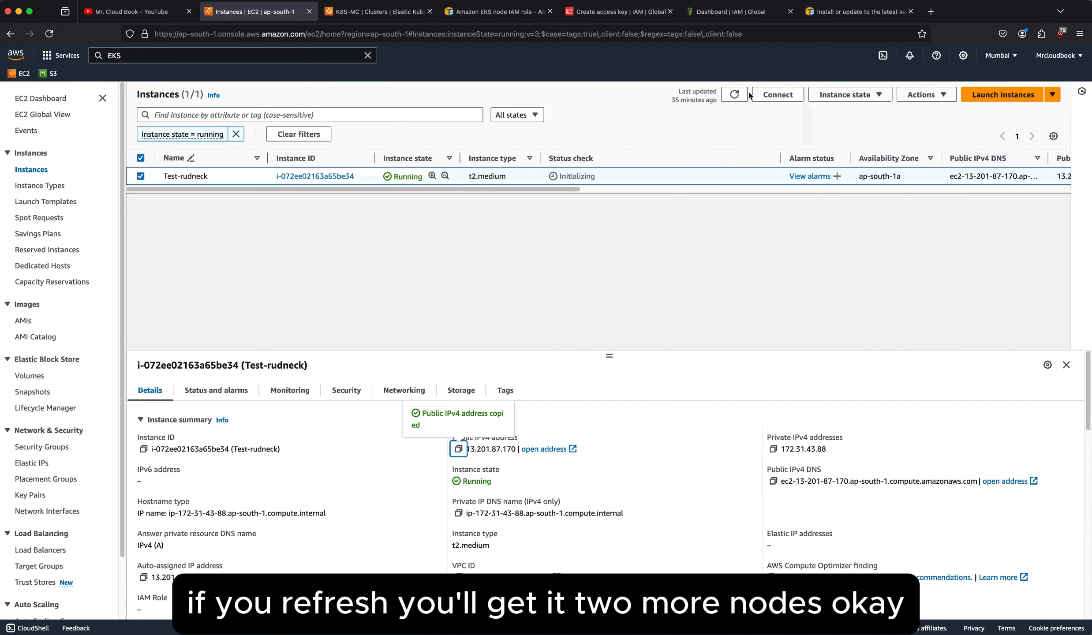
{"action": "left_click", "coordinate": [734, 94]}
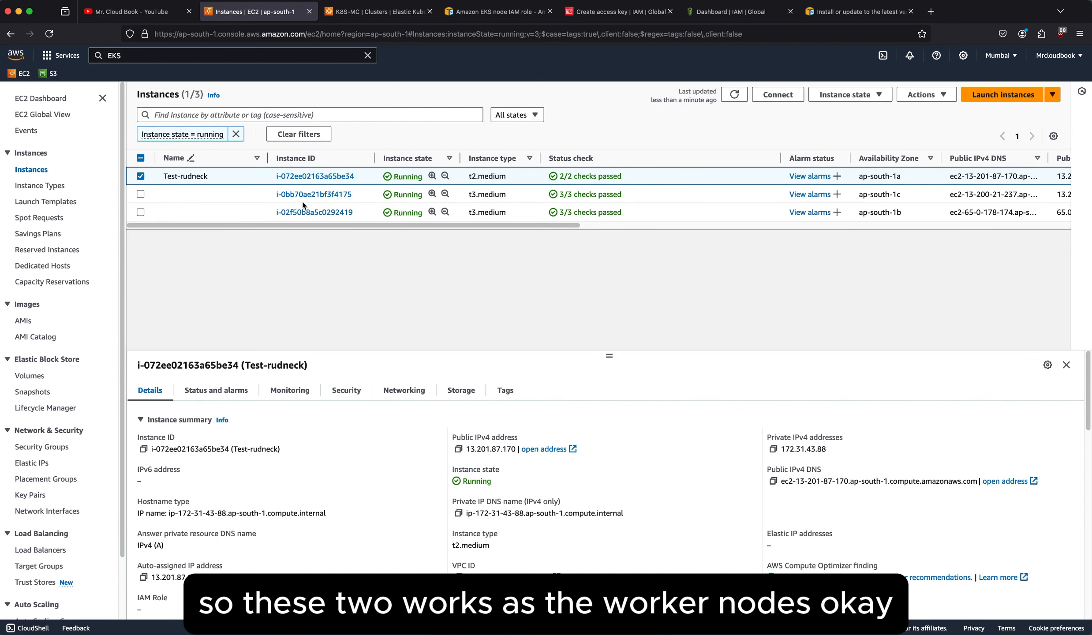
Return to the K8S-MC cluster page and start a CloudShell session.
{"action": "left_click", "coordinate": [380, 12]}
{"action": "scroll", "coordinate": [426, 453], "scroll_direction": "down", "scroll_amount": 1}
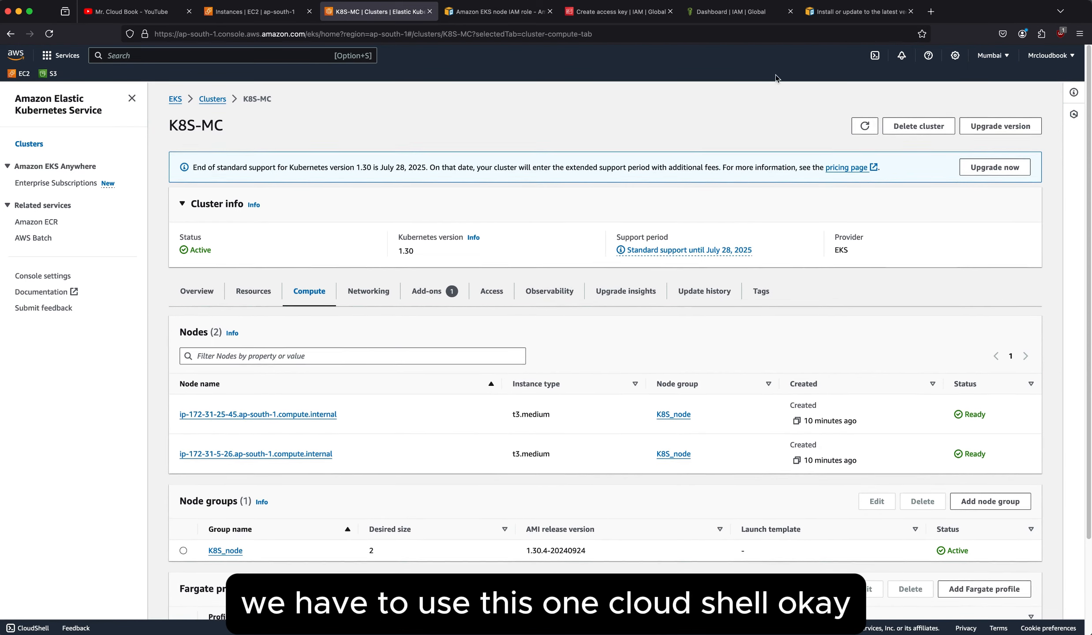
{"action": "left_click", "coordinate": [875, 57]}
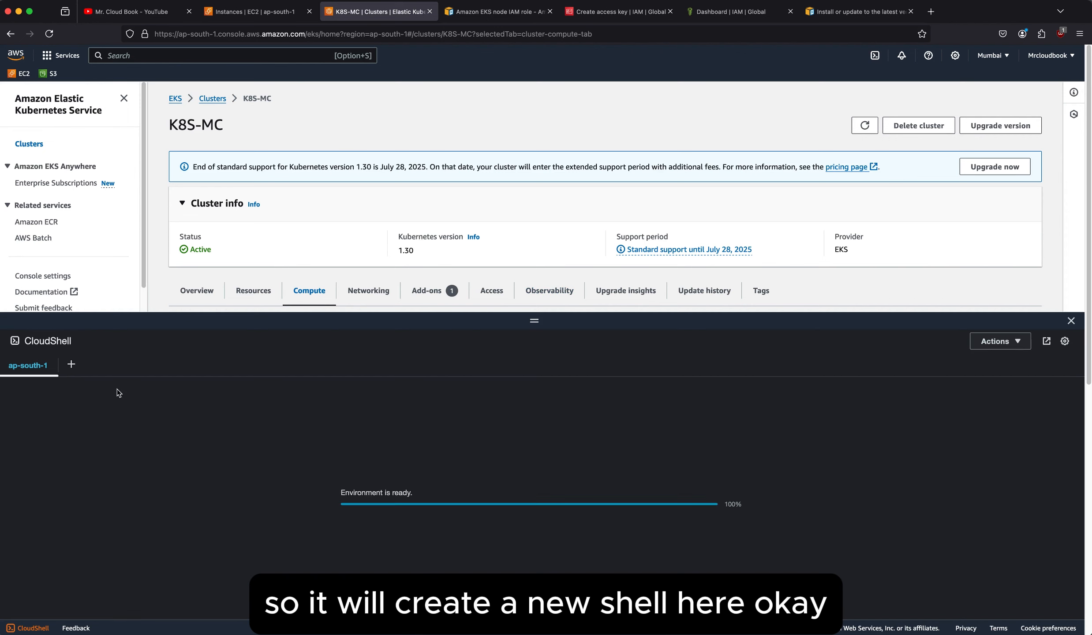
Run "kubectl get all" in CloudShell to list the Kubernetes resources.
{"action": "left_click", "coordinate": [306, 425]}
{"action": "type", "text": "kube"}
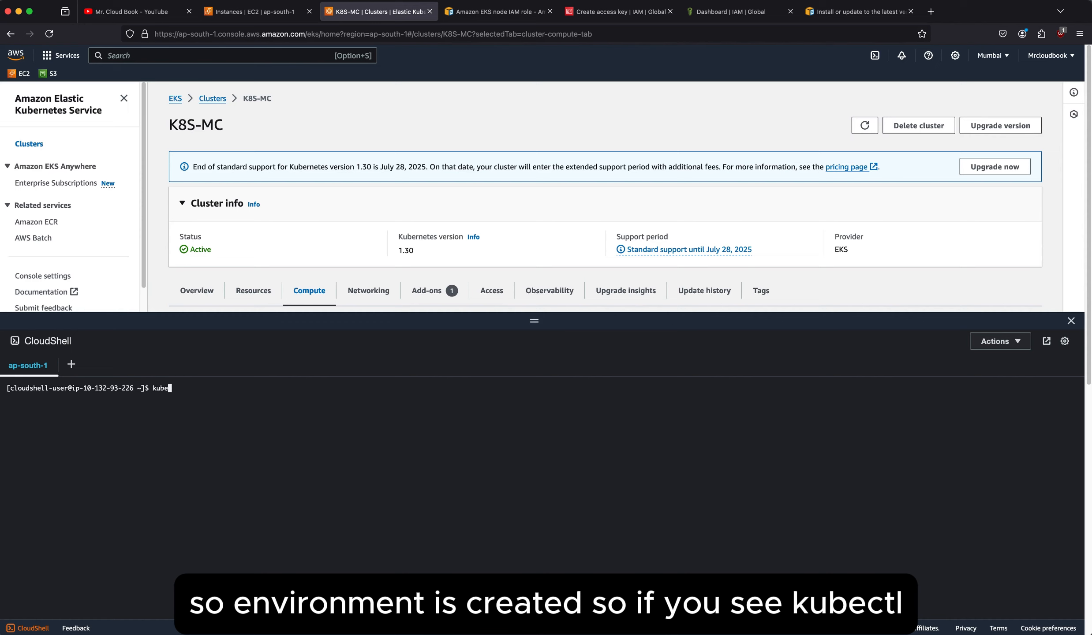
{"action": "type", "text": "ctl get all"}
{"action": "key", "text": "Return"}
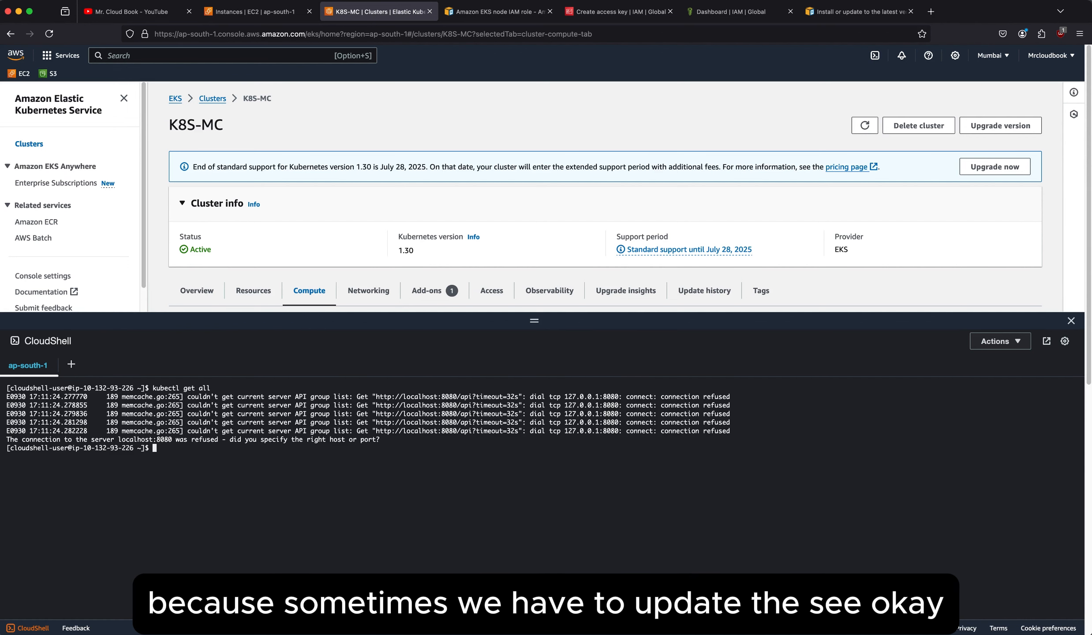
{"action": "key", "text": "Return"}
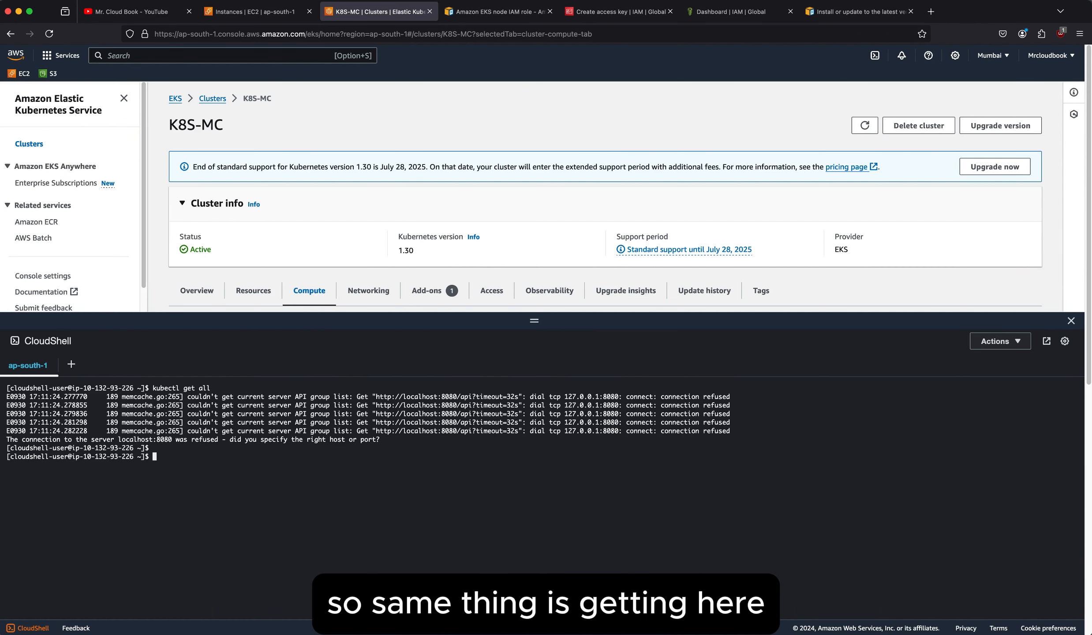
Run "aws eks update-kuebconfig --region ap-south-1 --name K8S-MC" in CloudShell.
{"action": "type", "text": "aws"}
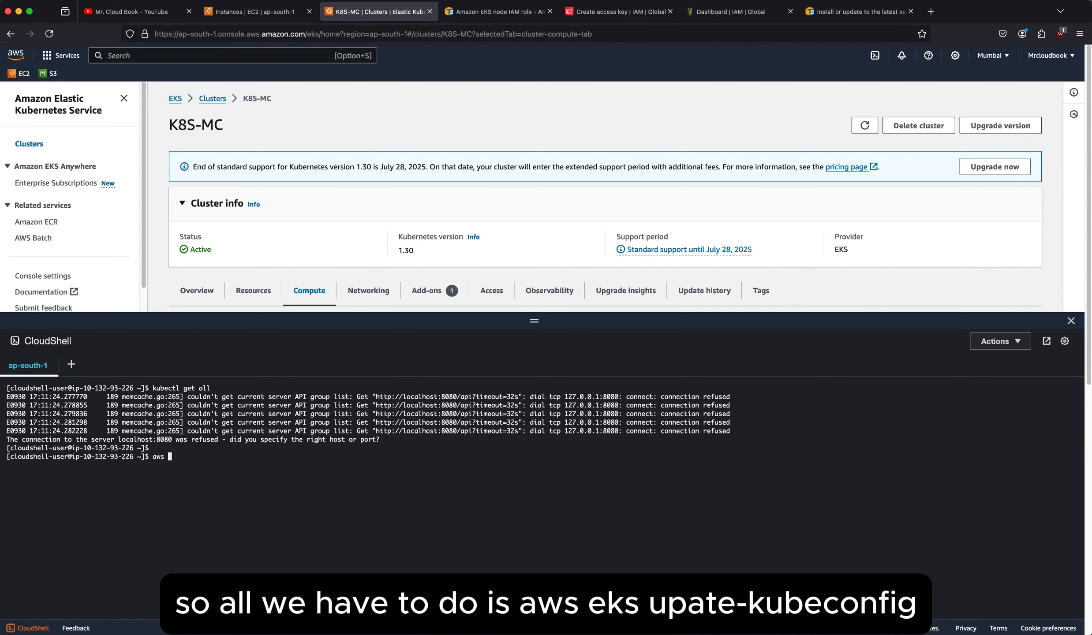
{"action": "type", "text": " eks up"}
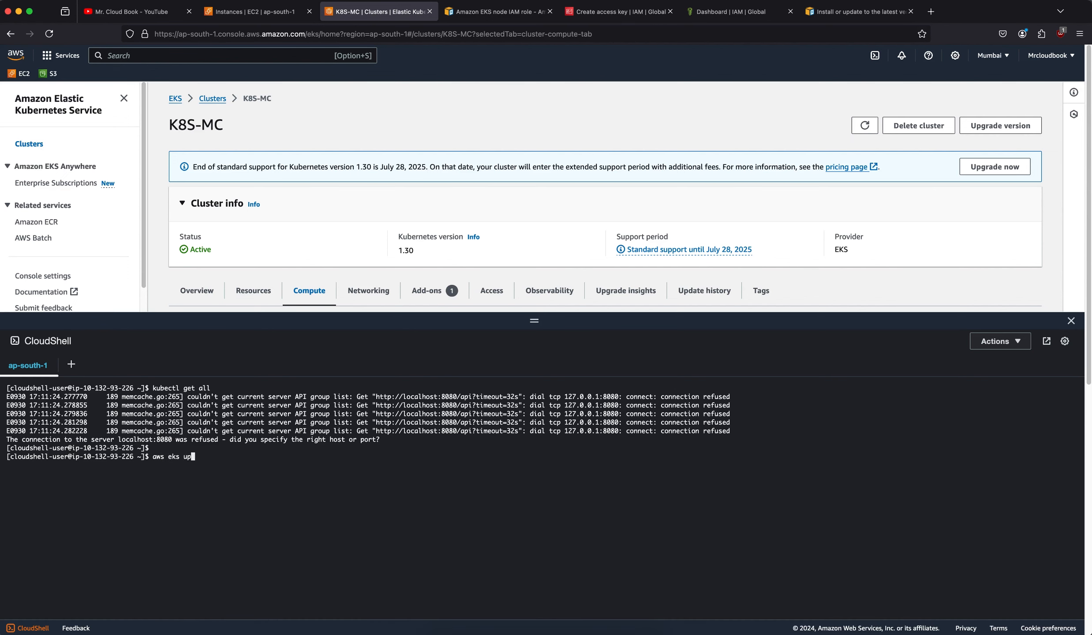
{"action": "type", "text": "date-kuebconfig"}
{"action": "type", "text": "--region ap-south-1 --name"}
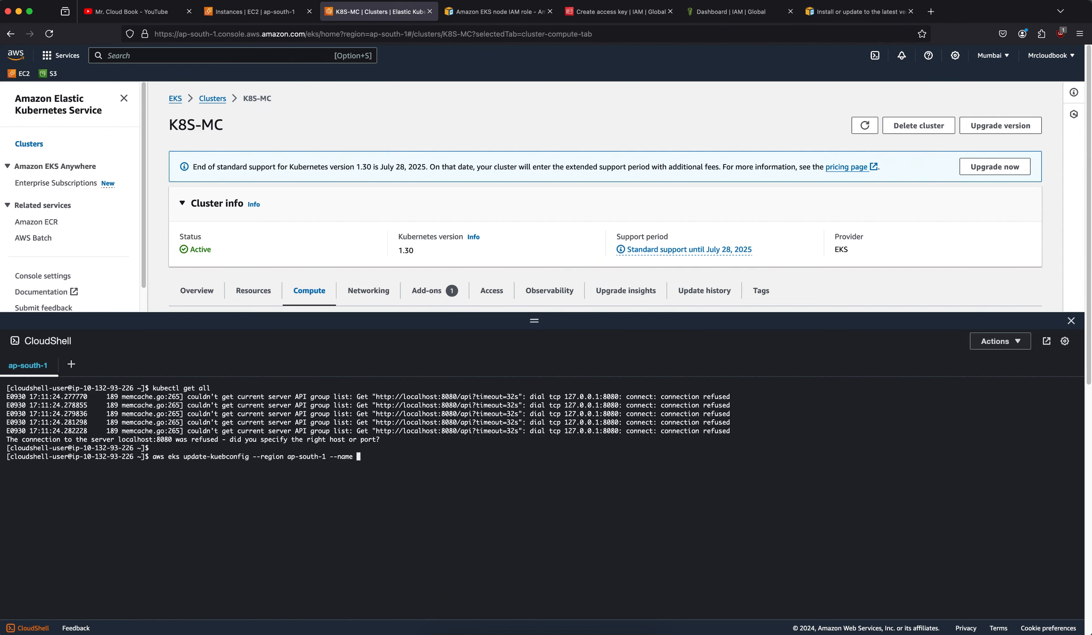
{"action": "type", "text": " k8"}
{"action": "key", "text": "BackSpace"}
{"action": "key", "text": "BackSpace"}
{"action": "type", "text": "K8S-MC"}
{"action": "key", "text": "Return"}
Recall the last command, correct its subcommand to "update-kubeconfig" and run it for the K8S-MC cluster.
{"action": "key", "text": "Up"}
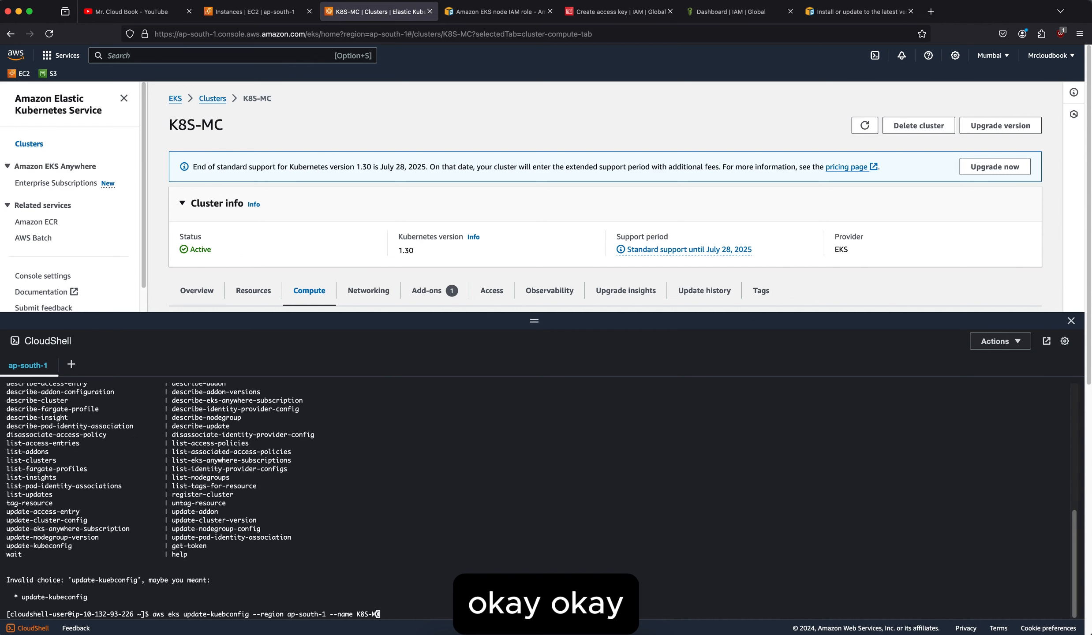
{"action": "key", "text": "Left"}
{"action": "key", "text": "Left"}
{"action": "key", "text": "Left"}
{"action": "key", "text": "Left"}
{"action": "key", "text": "Left"}
{"action": "key", "text": "Left"}
{"action": "key", "text": "Left"}
{"action": "key", "text": "Left"}
{"action": "key", "text": "Left"}
{"action": "key", "text": "Left"}
{"action": "key", "text": "Left"}
{"action": "key", "text": "Left"}
{"action": "key", "text": "Left"}
{"action": "key", "text": "Left"}
{"action": "key", "text": "Left"}
{"action": "key", "text": "Left"}
{"action": "key", "text": "Left"}
{"action": "key", "text": "Left"}
{"action": "key", "text": "Left"}
{"action": "key", "text": "Left"}
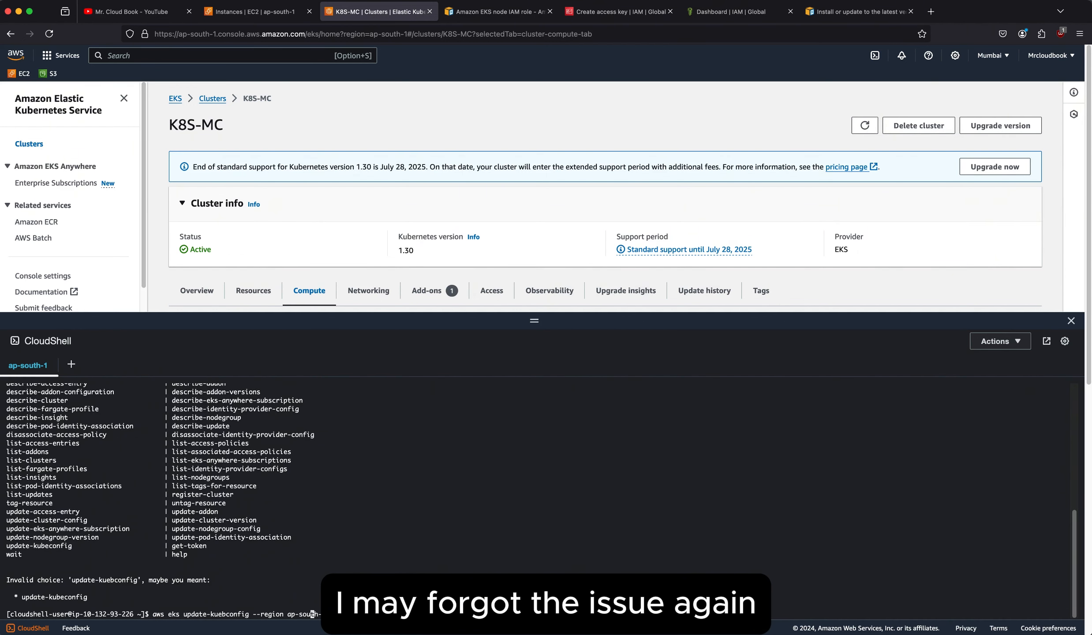
{"action": "key", "text": "Left"}
{"action": "key", "text": "Left"}
{"action": "key", "text": "Left"}
{"action": "key", "text": "Left"}
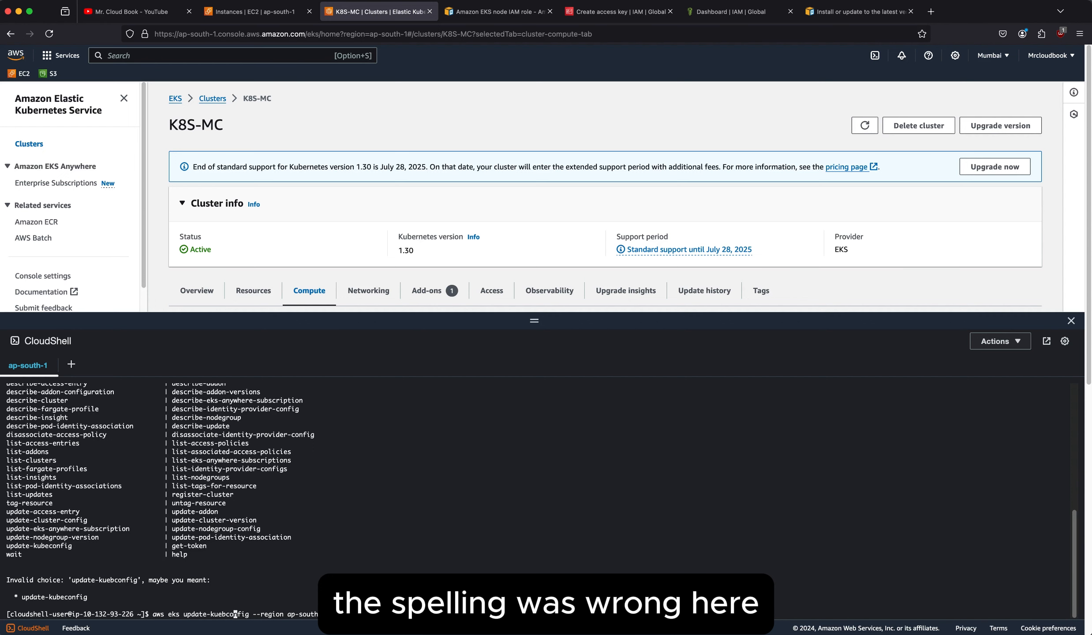
{"action": "key", "text": "BackSpace"}
{"action": "key", "text": "BackSpace"}
{"action": "type", "text": "be"}
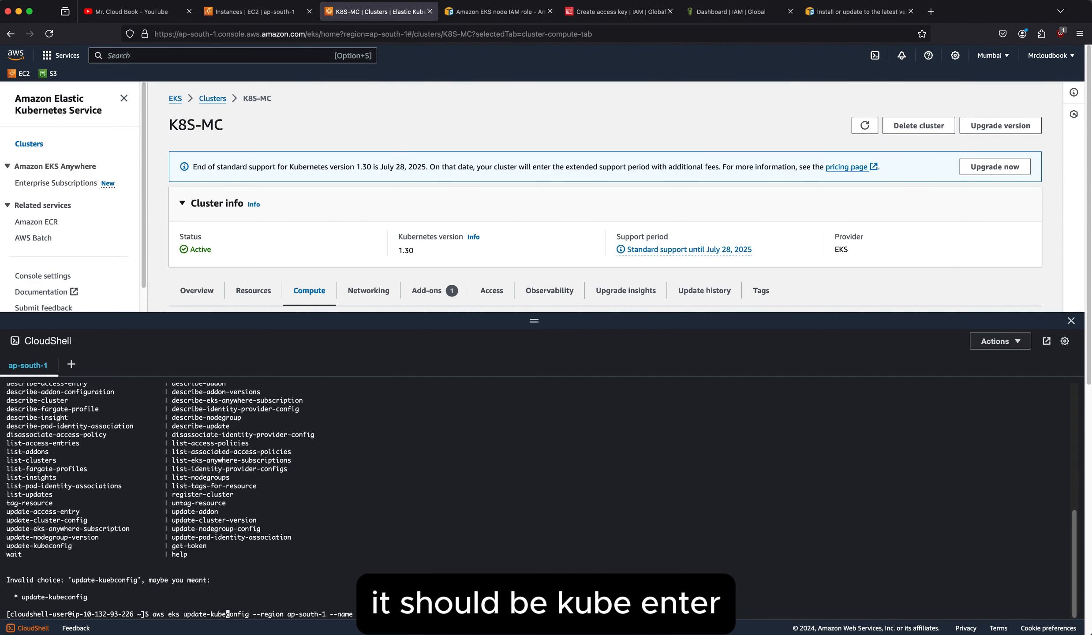
{"action": "key", "text": "Return"}
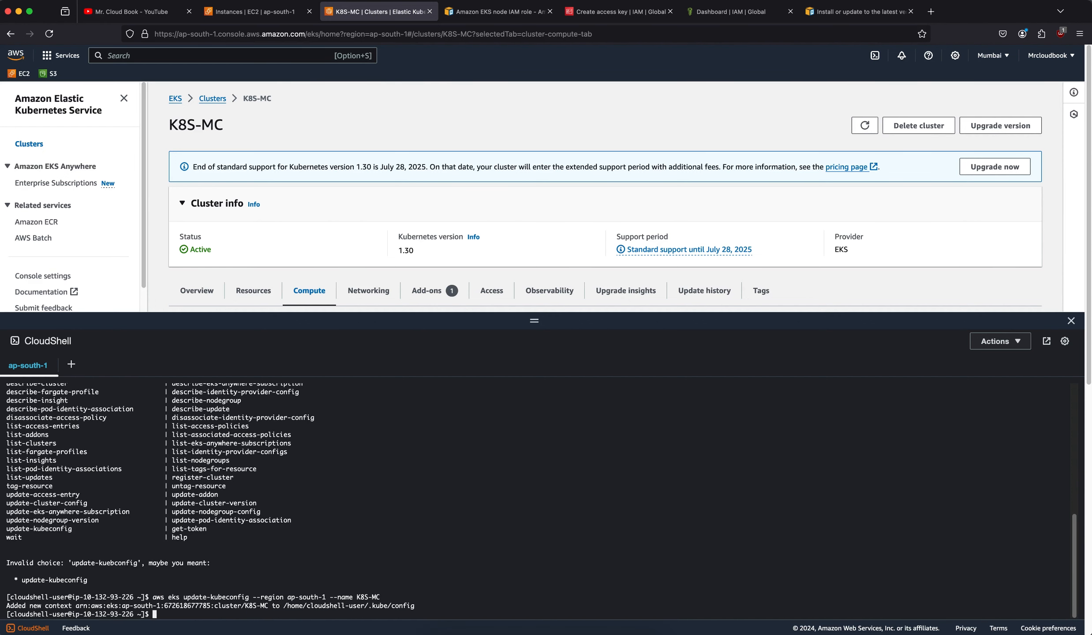
Clear the CloudShell terminal and run "kubectl get nodes" to list the cluster's nodes.
{"action": "key", "text": "ctrl+l"}
{"action": "key", "text": "Return"}
{"action": "type", "text": "k"}
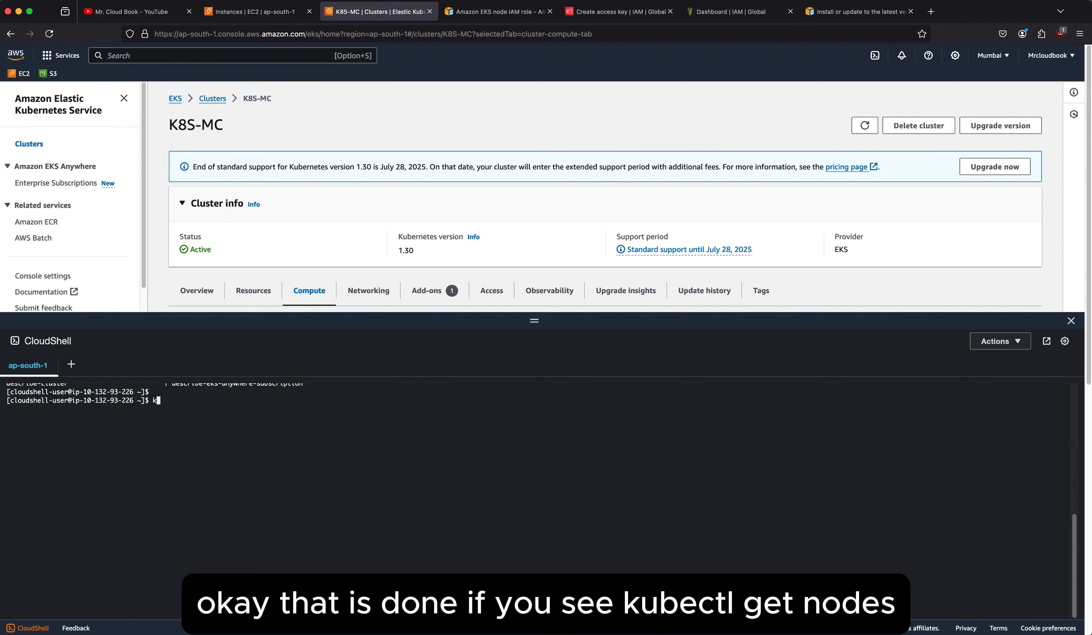
{"action": "type", "text": "ubectl get nodes"}
{"action": "key", "text": "Return"}
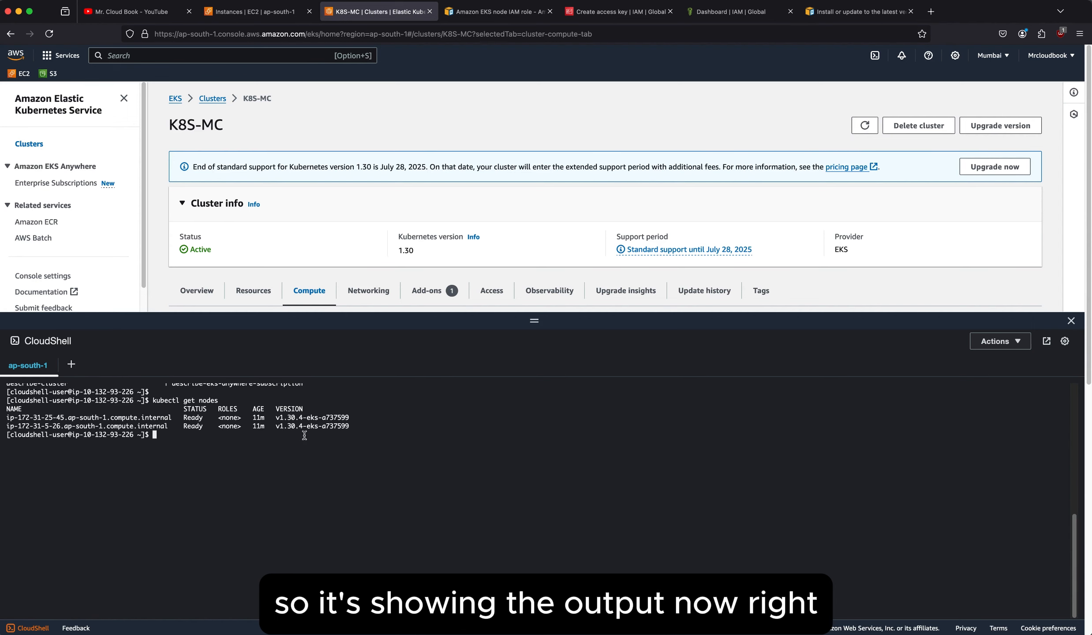
{"action": "key", "text": "Return"}
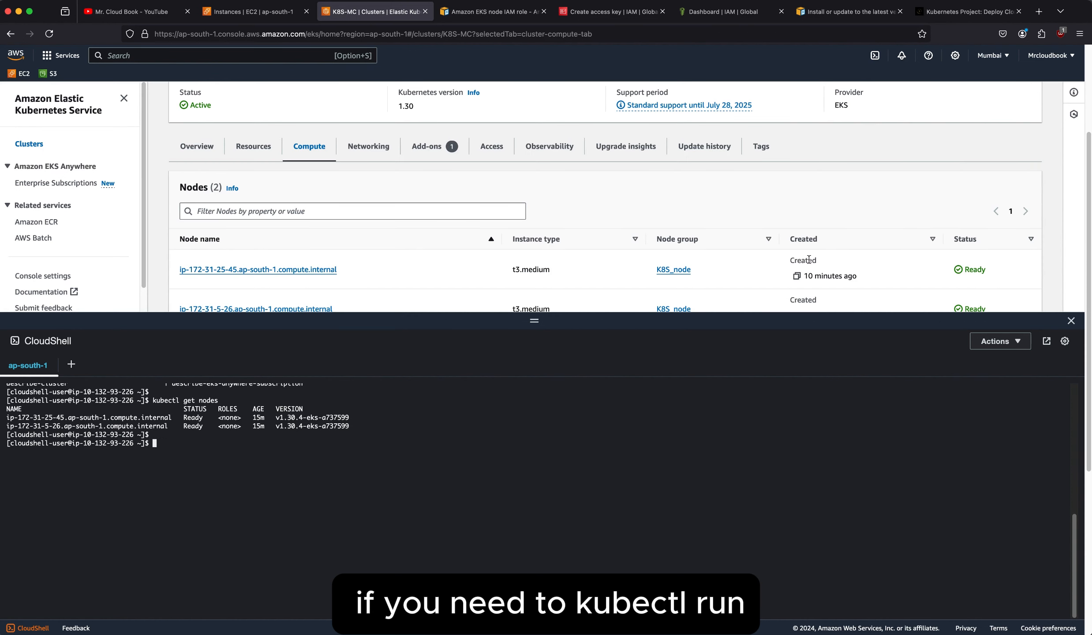
Create a pod named nginx from the nginx image by running "kubectl run nginx --image nginx".
{"action": "type", "text": "kubectl run"}
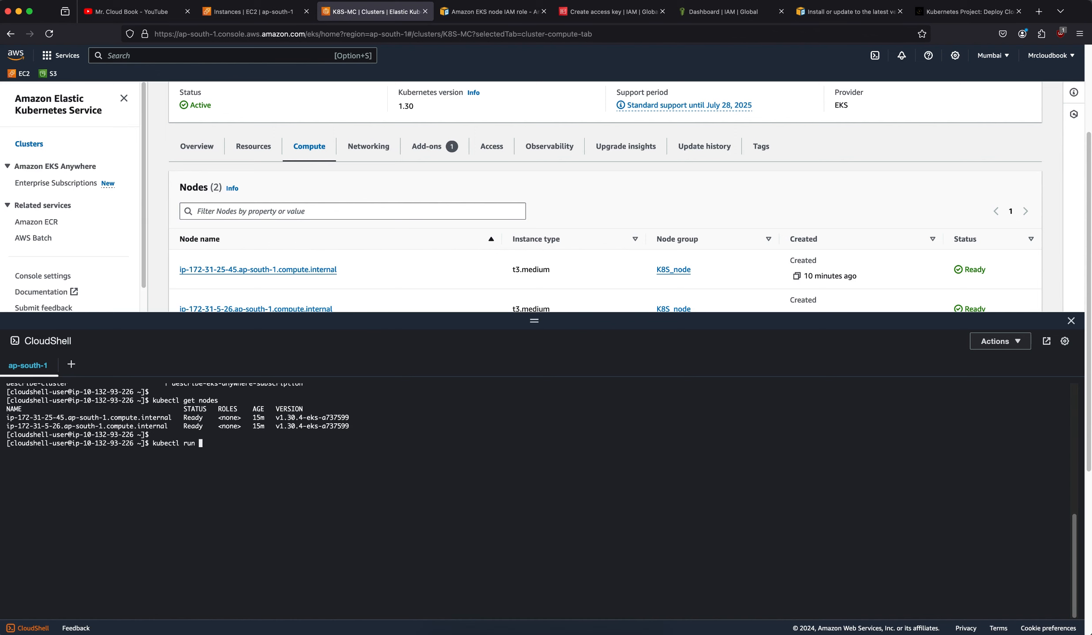
{"action": "type", "text": " n"}
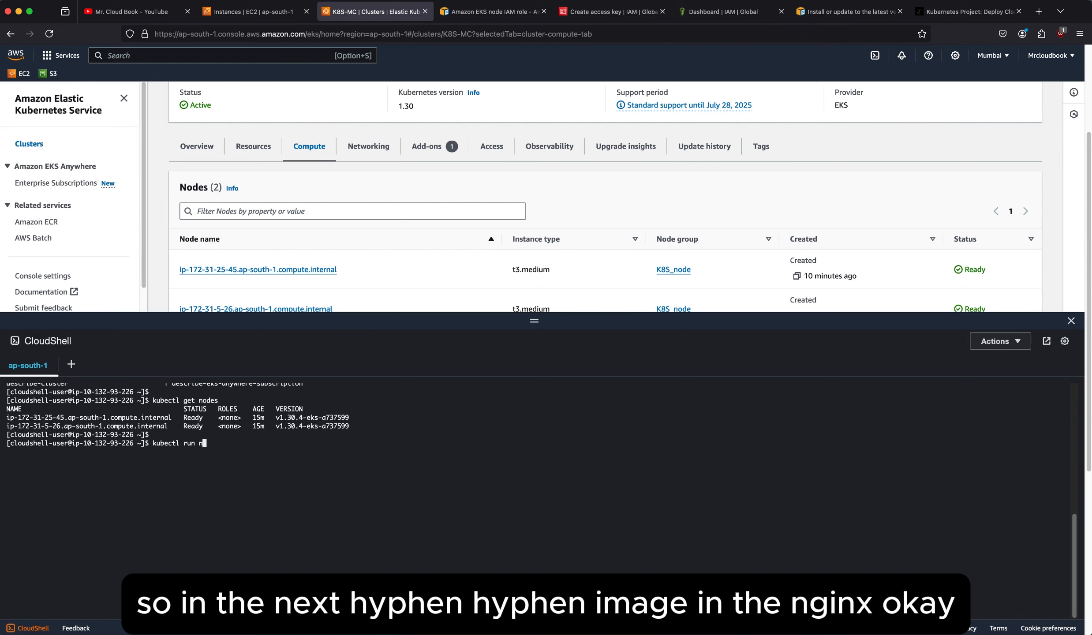
{"action": "type", "text": "ginx --image nginx"}
{"action": "key", "text": "Return"}
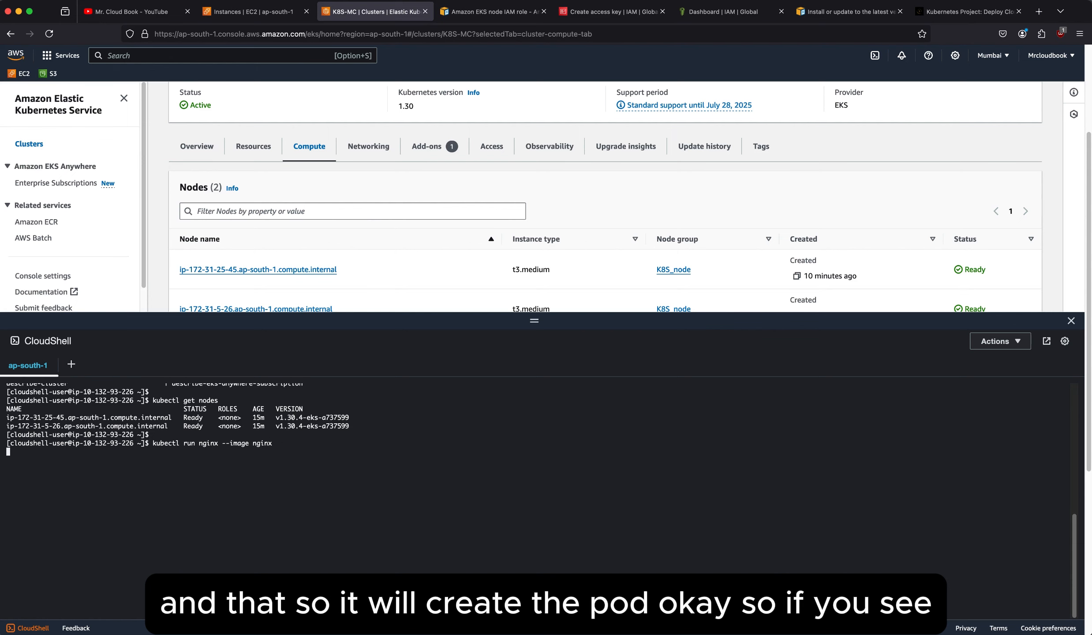
{"action": "key", "text": "Return"}
Run "kubectl get pods" and repeat it to check the status of the nginx pod.
{"action": "type", "text": "kube"}
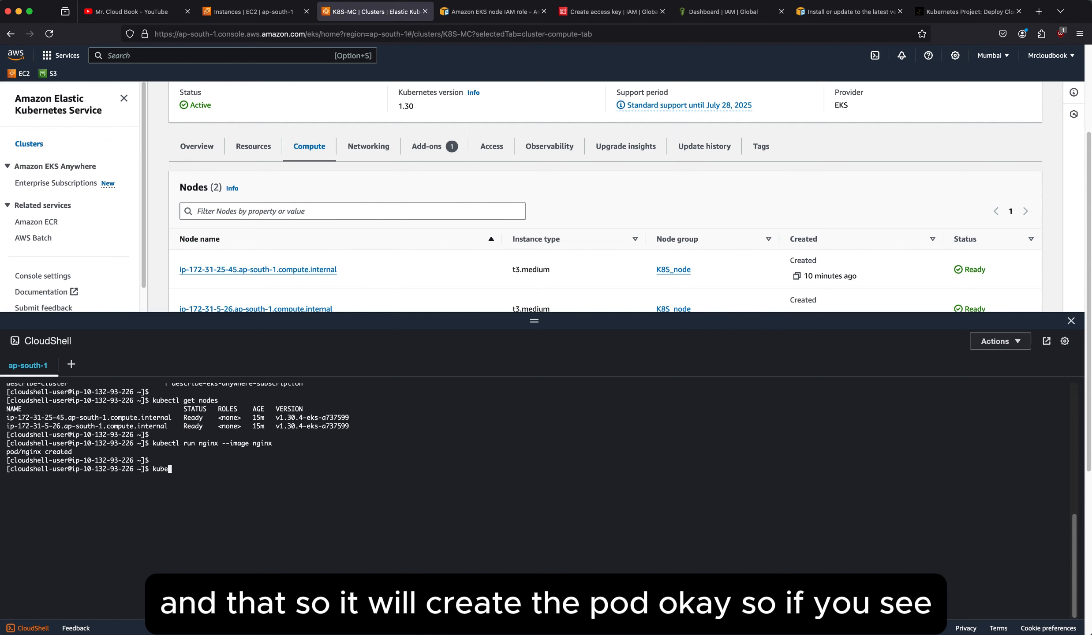
{"action": "type", "text": "ctl get p"}
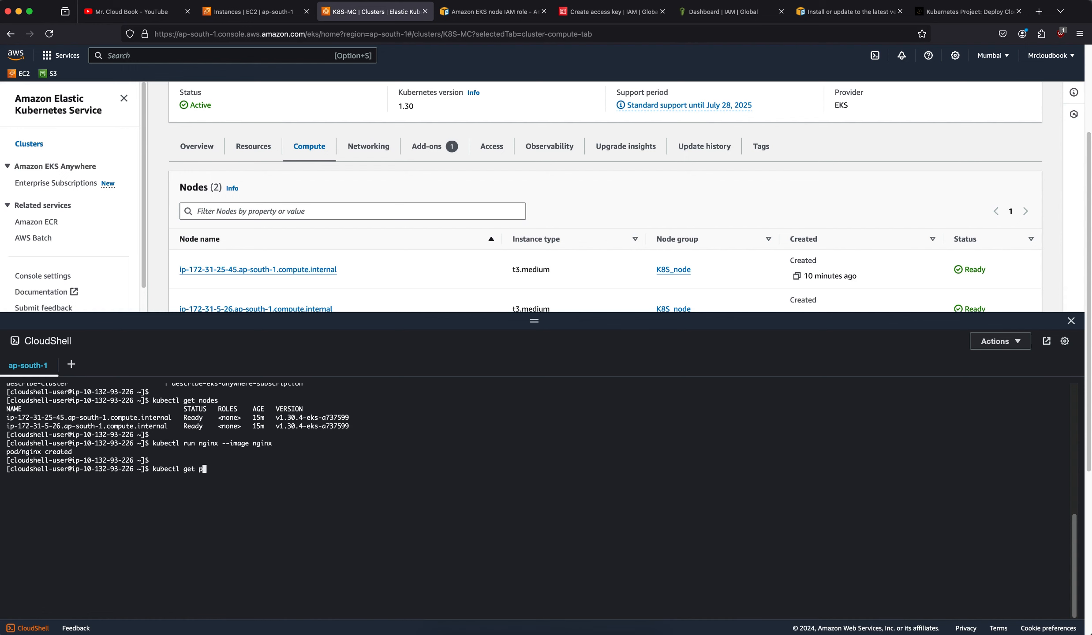
{"action": "type", "text": "ods"}
{"action": "key", "text": "Return"}
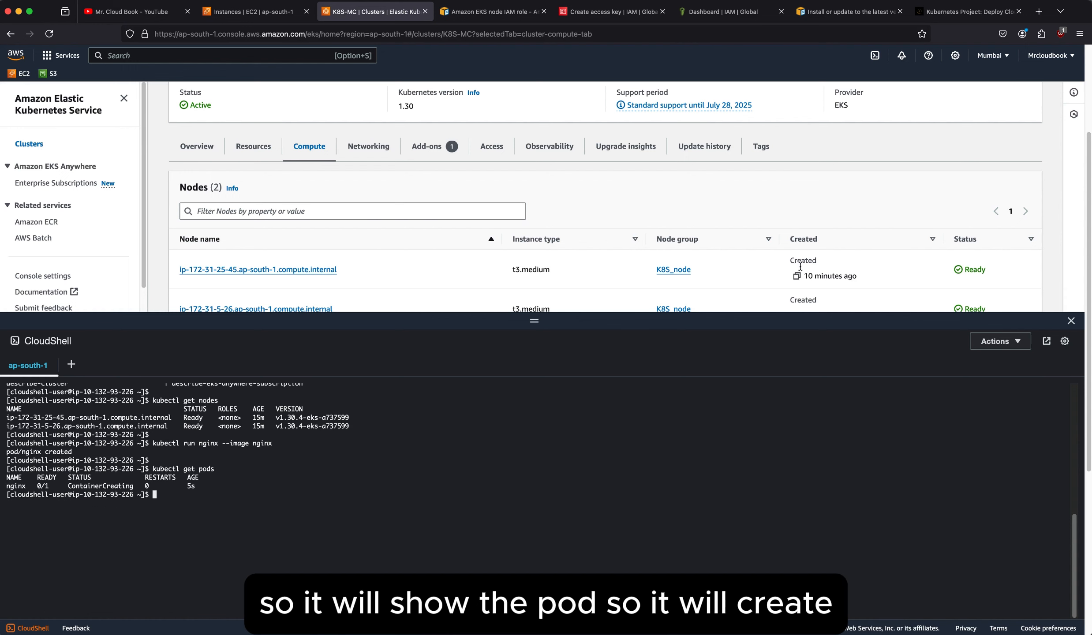
{"action": "type", "text": "\\"}
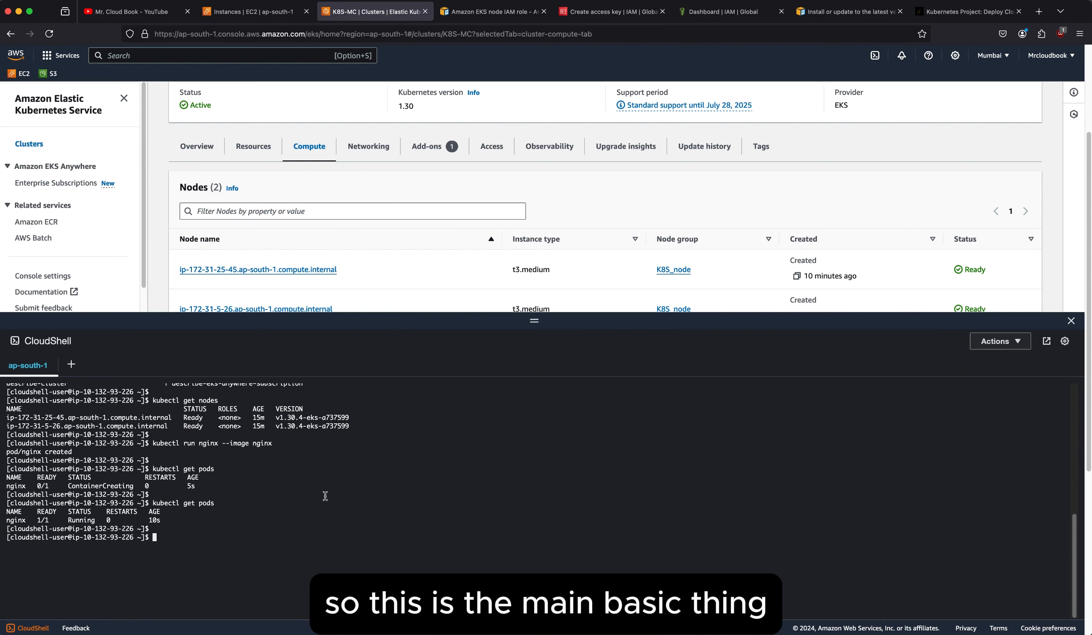
Open CloudShell in its own browser tab and dismiss the welcome message.
{"action": "left_click", "coordinate": [1047, 342]}
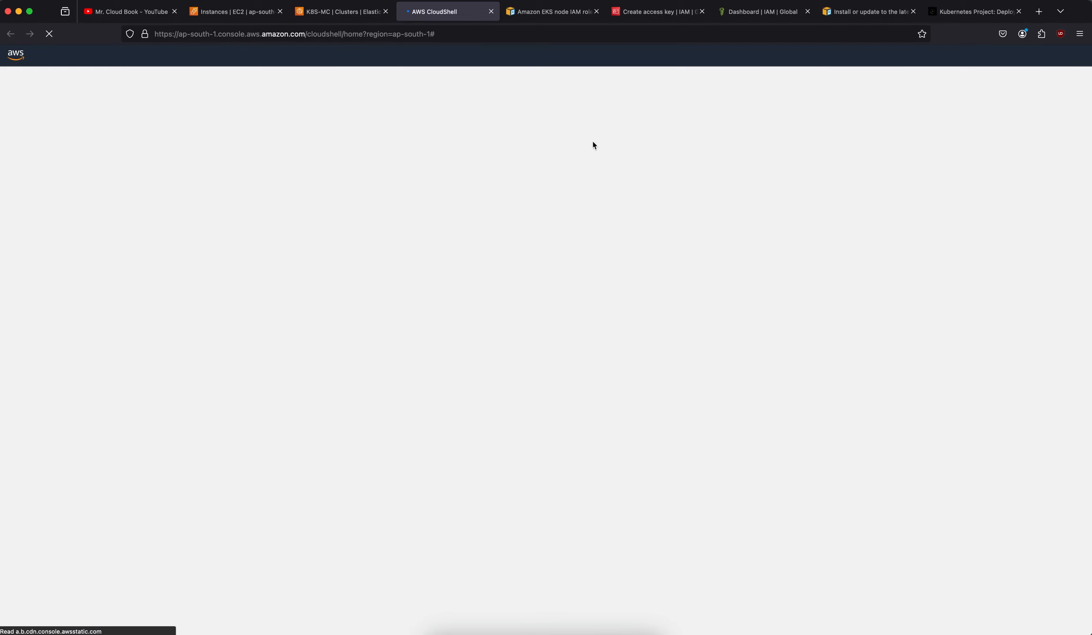
{"action": "left_click", "coordinate": [348, 13]}
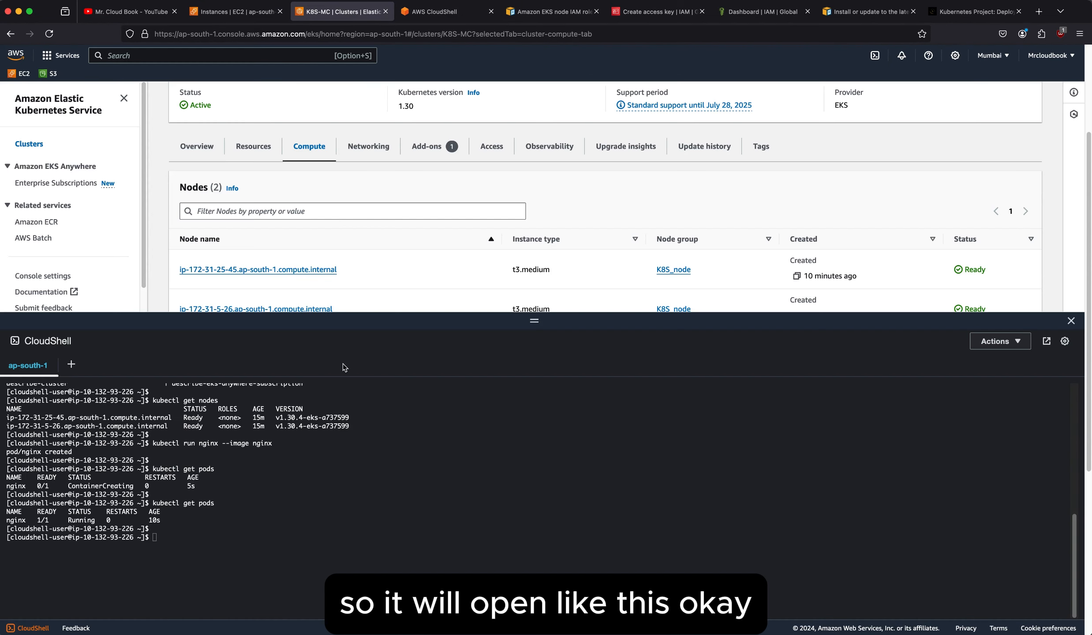
{"action": "left_click", "coordinate": [454, 12]}
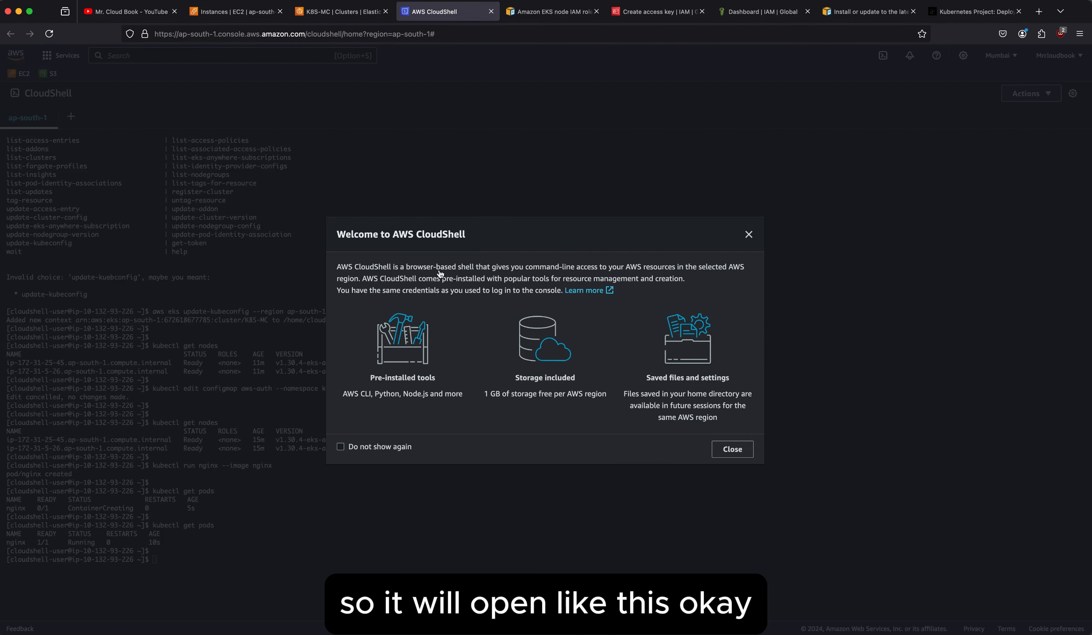
{"action": "left_click", "coordinate": [750, 235]}
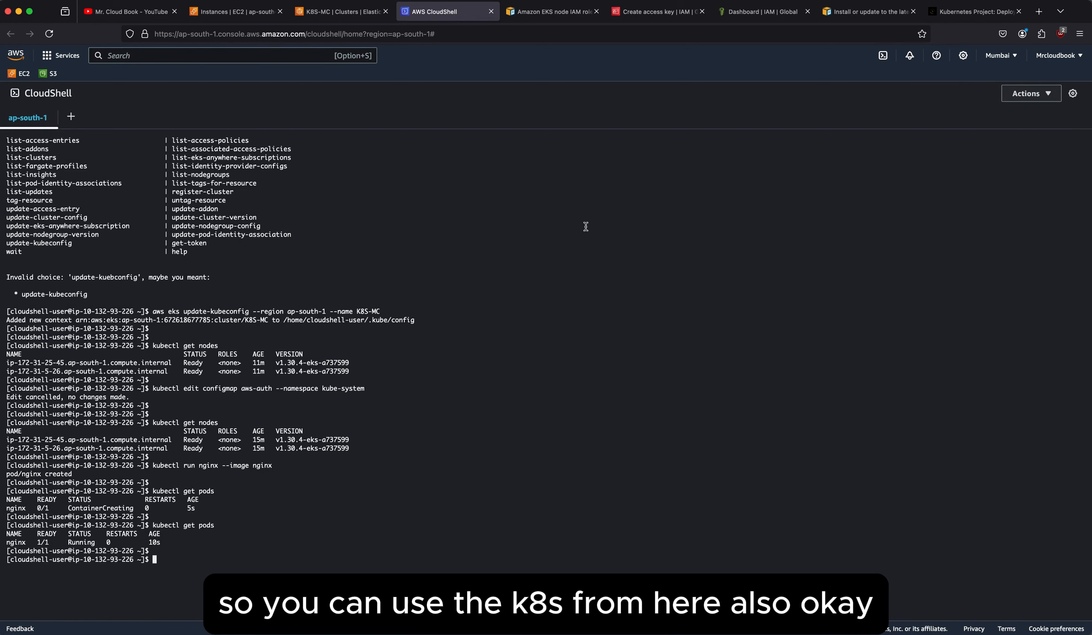
Return to the K8S-MC cluster page and close its embedded CloudShell.
{"action": "left_click", "coordinate": [363, 19]}
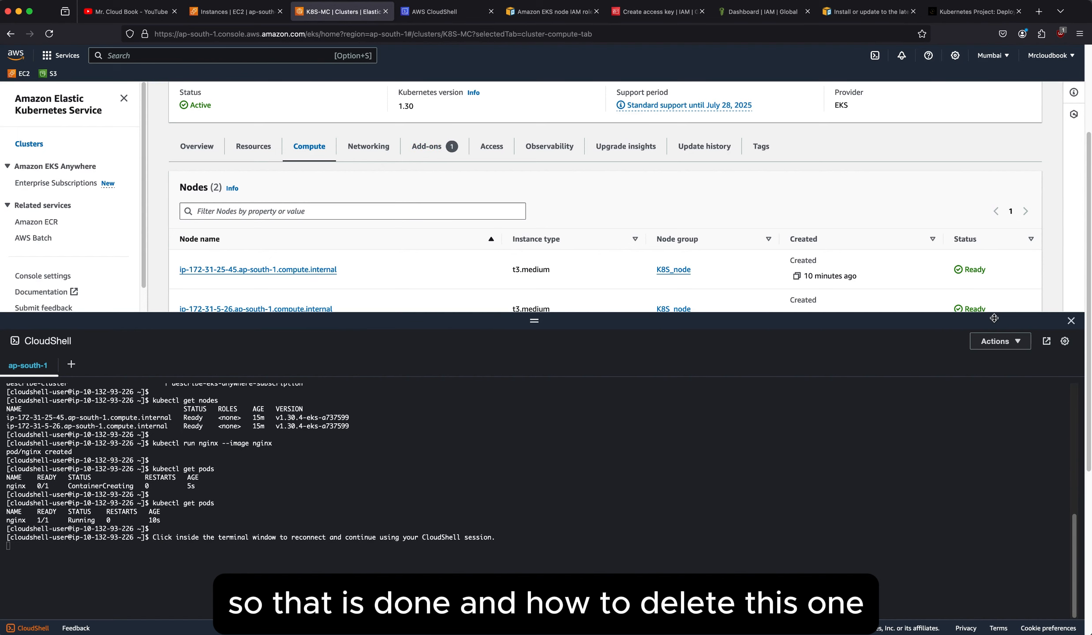
{"action": "left_click", "coordinate": [1071, 325]}
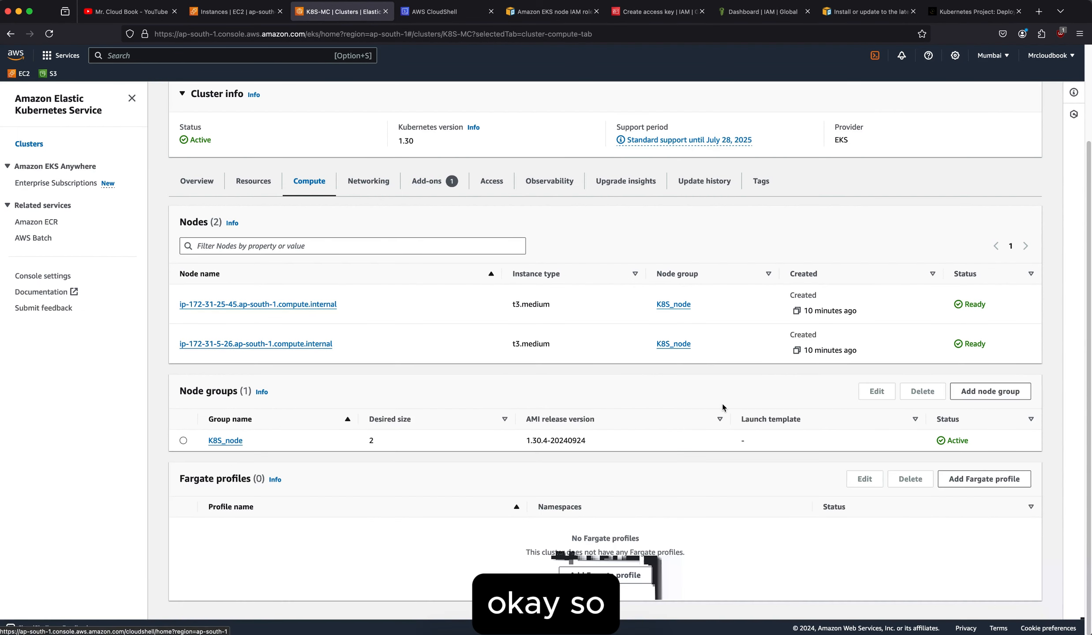
{"action": "scroll", "coordinate": [493, 355], "scroll_direction": "up", "scroll_amount": 1}
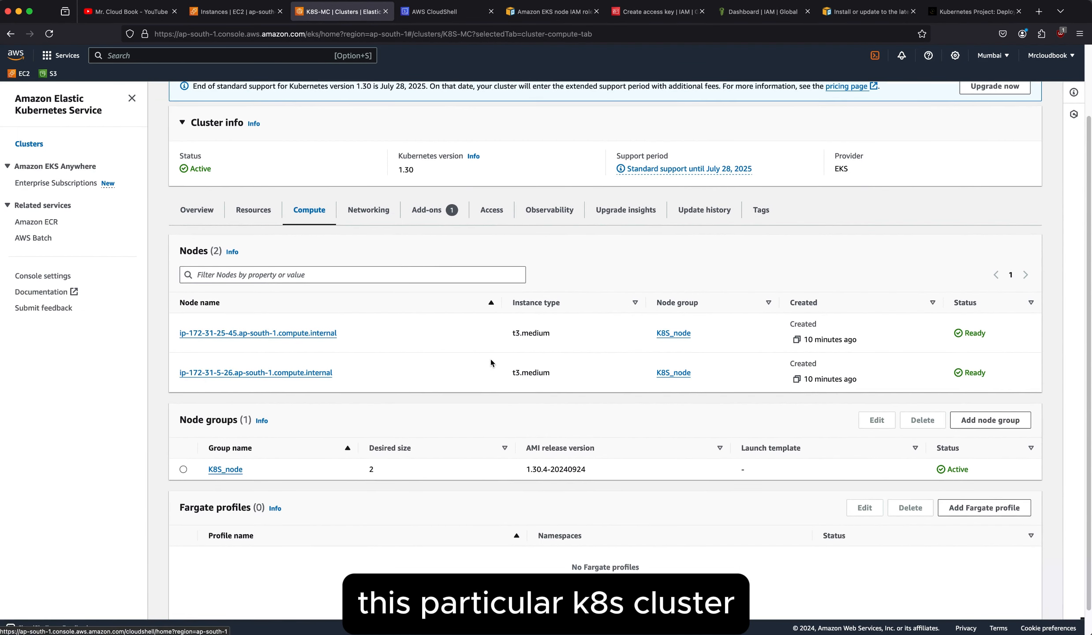
{"action": "left_click", "coordinate": [194, 469]}
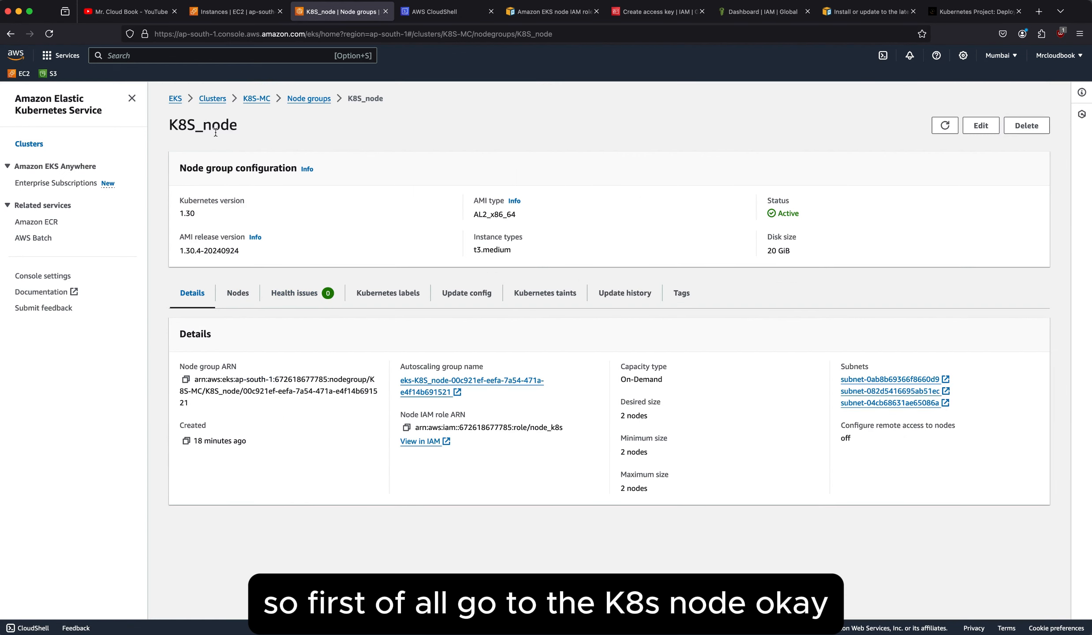
{"action": "left_click", "coordinate": [257, 98]}
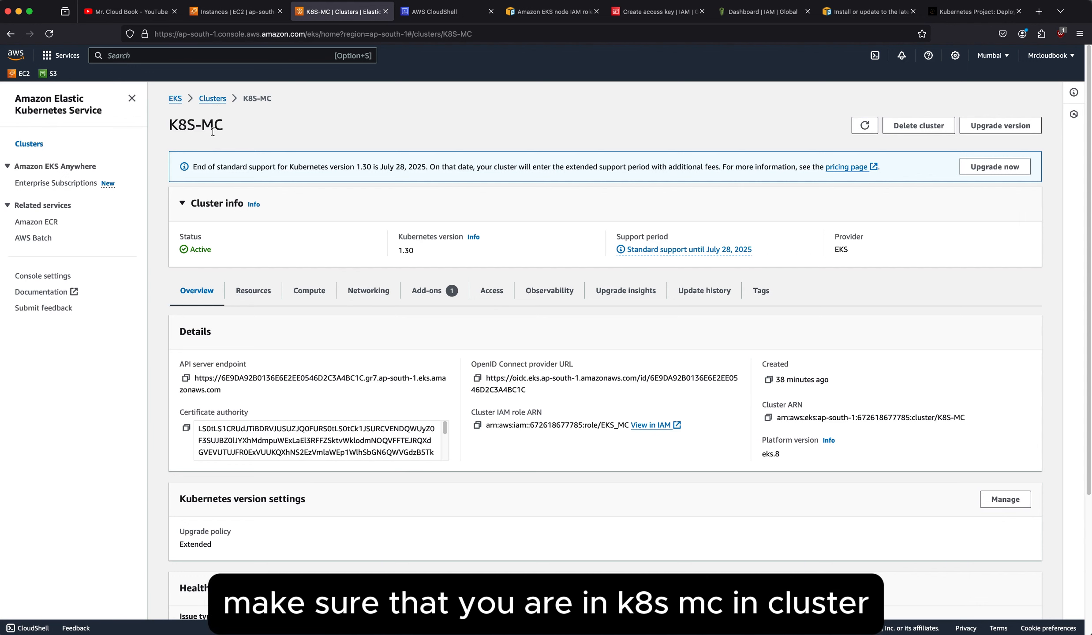
{"action": "left_click", "coordinate": [310, 295]}
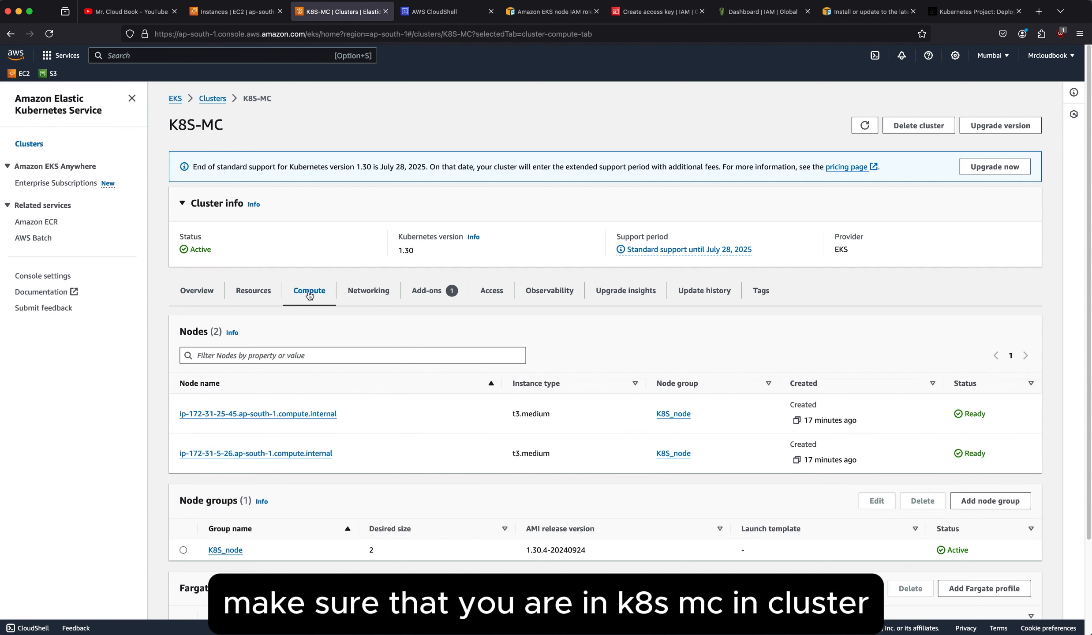
Delete the node group K8S_node from the K8S-MC cluster, confirming the deletion with the name "K8S_node".
{"action": "scroll", "coordinate": [527, 460], "scroll_direction": "down", "scroll_amount": 2}
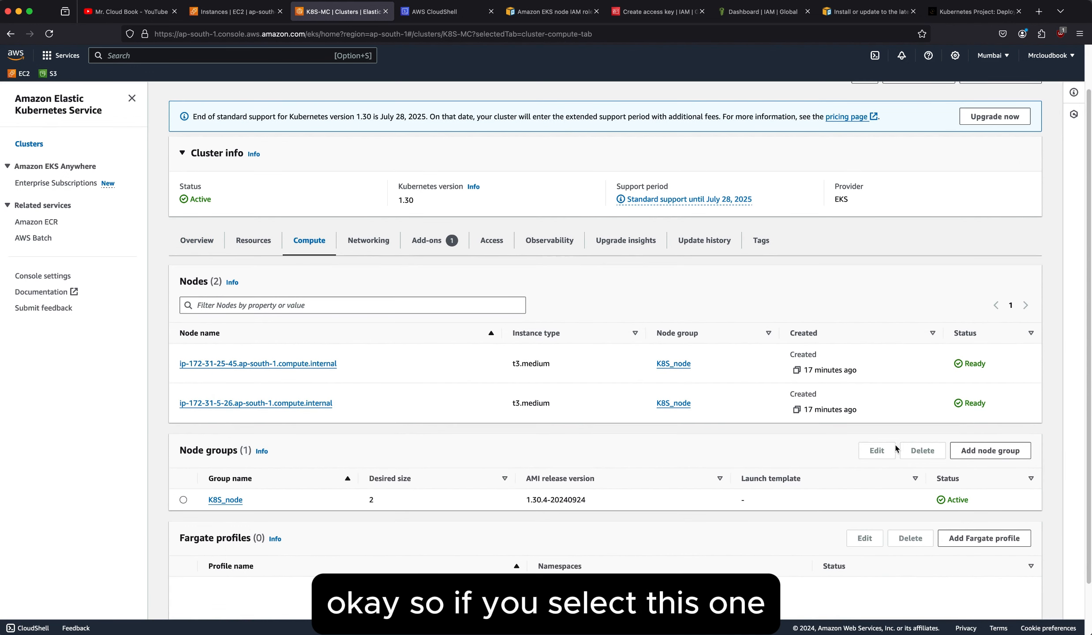
{"action": "left_click", "coordinate": [184, 500]}
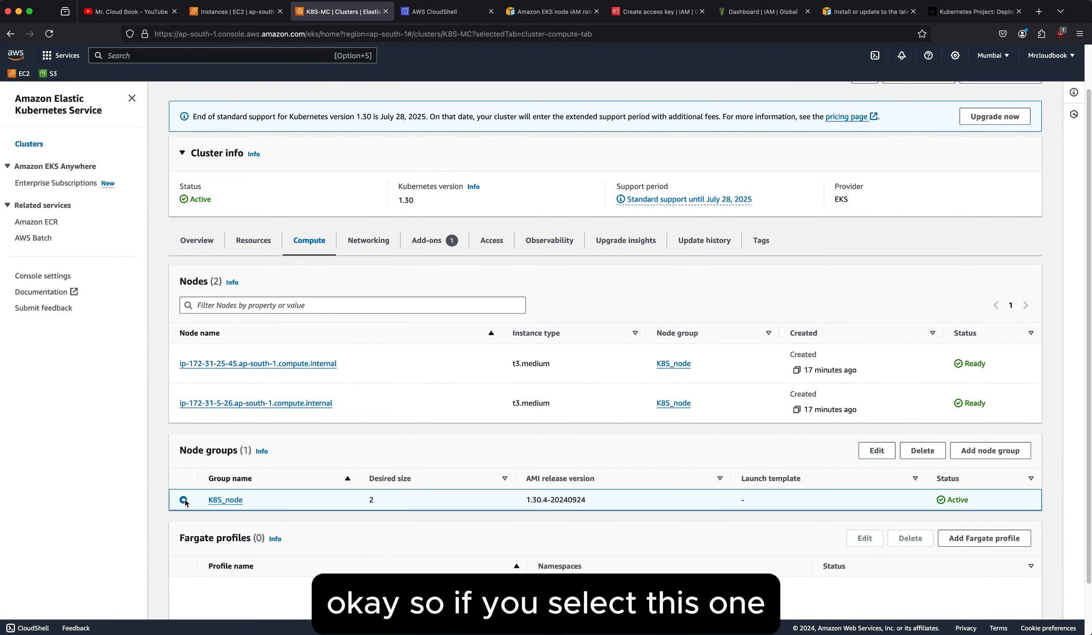
{"action": "left_click", "coordinate": [923, 452]}
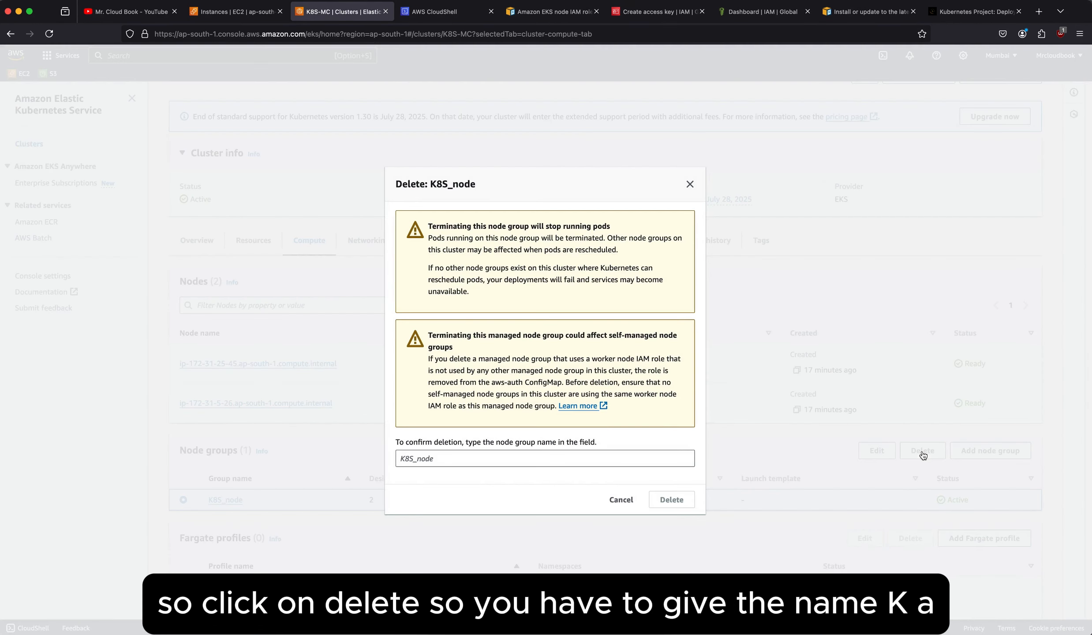
{"action": "left_click", "coordinate": [508, 459]}
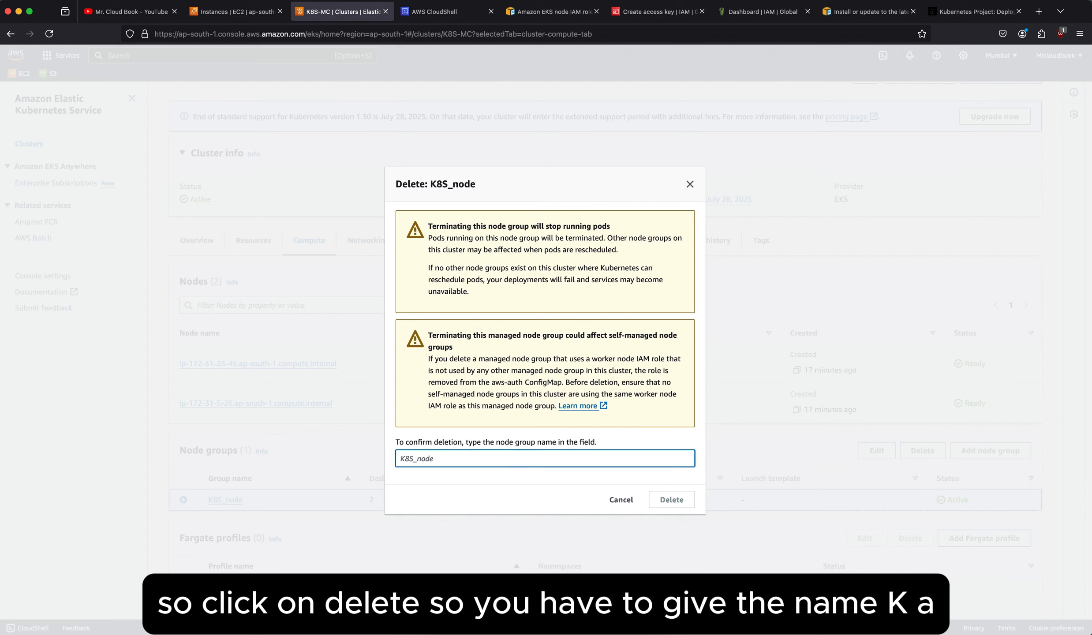
{"action": "type", "text": "K8S"}
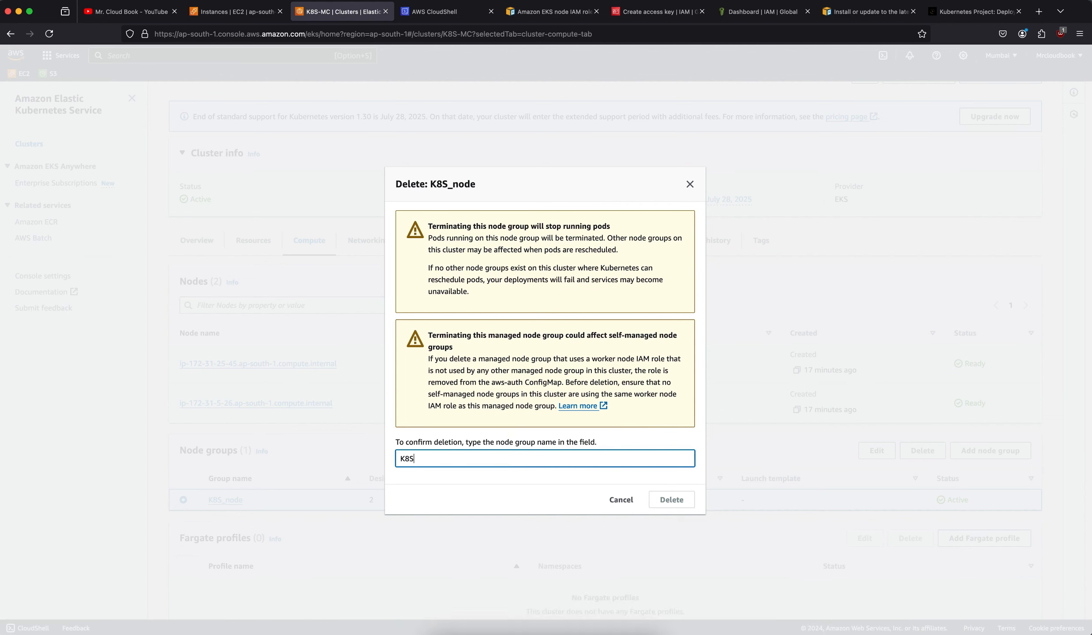
{"action": "type", "text": "_node"}
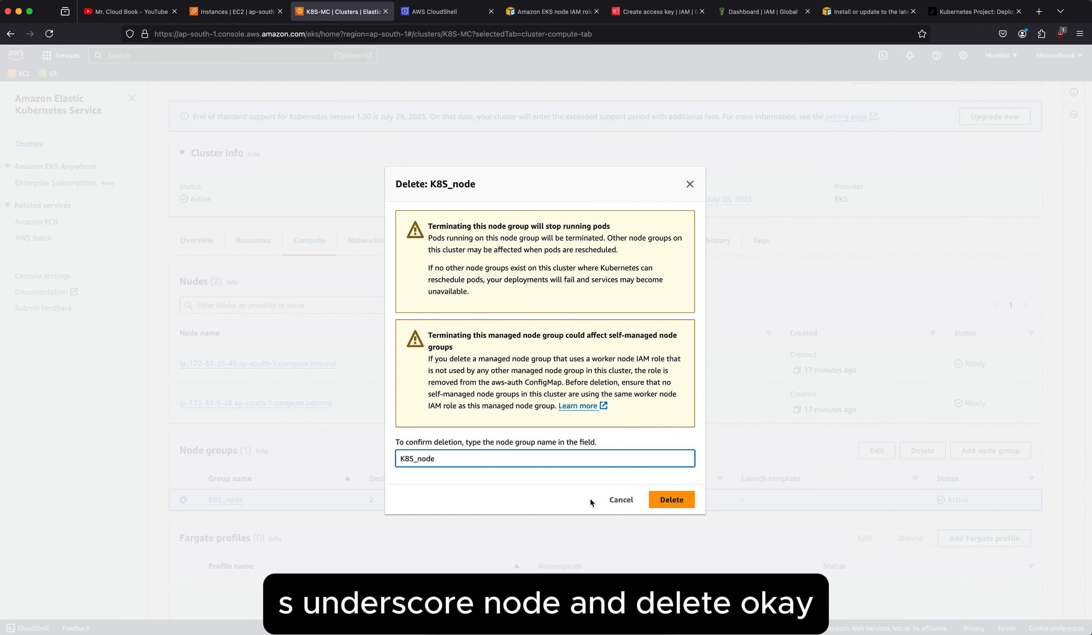
{"action": "left_click", "coordinate": [668, 499]}
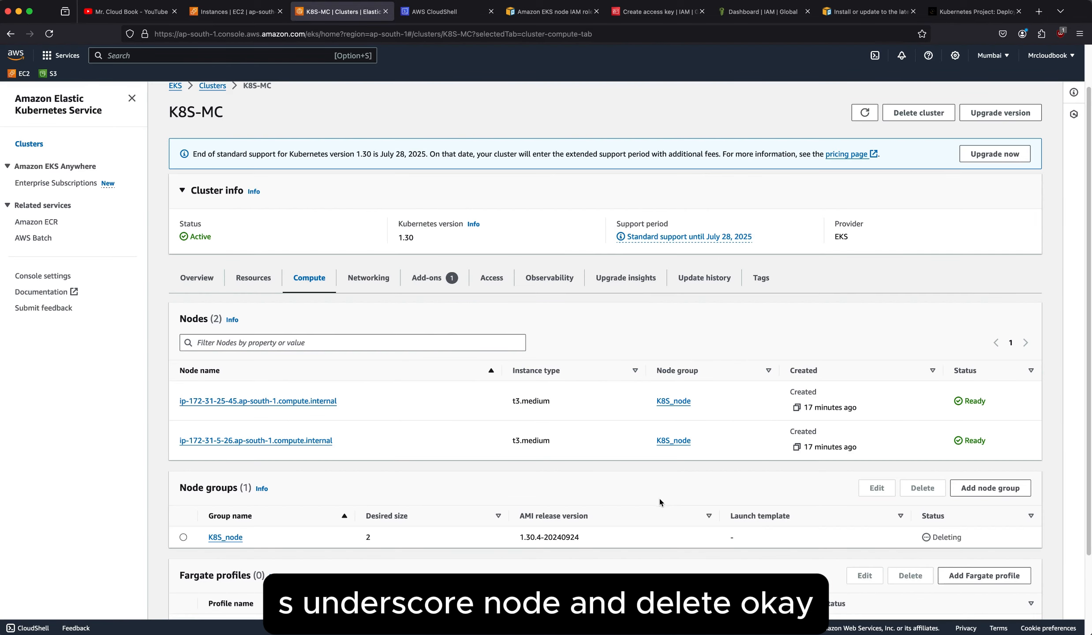
Refresh the K8S-MC cluster details and check the deletion status of the node group K8S_node.
{"action": "scroll", "coordinate": [568, 489], "scroll_direction": "down", "scroll_amount": 2}
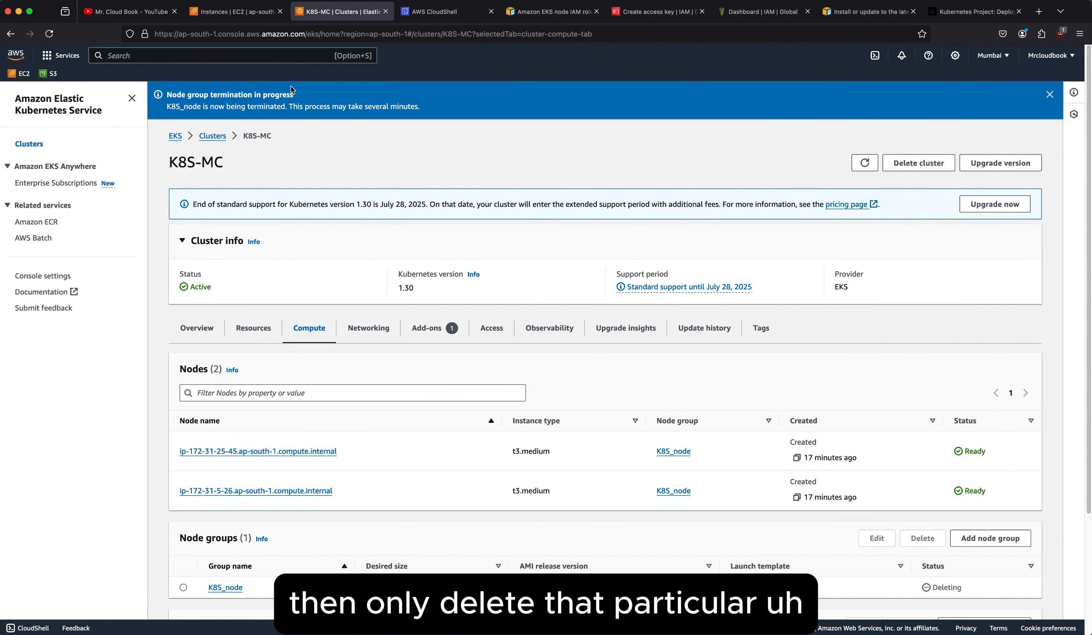
{"action": "left_click", "coordinate": [528, 17]}
{"action": "key", "text": "ctrl+Tab"}
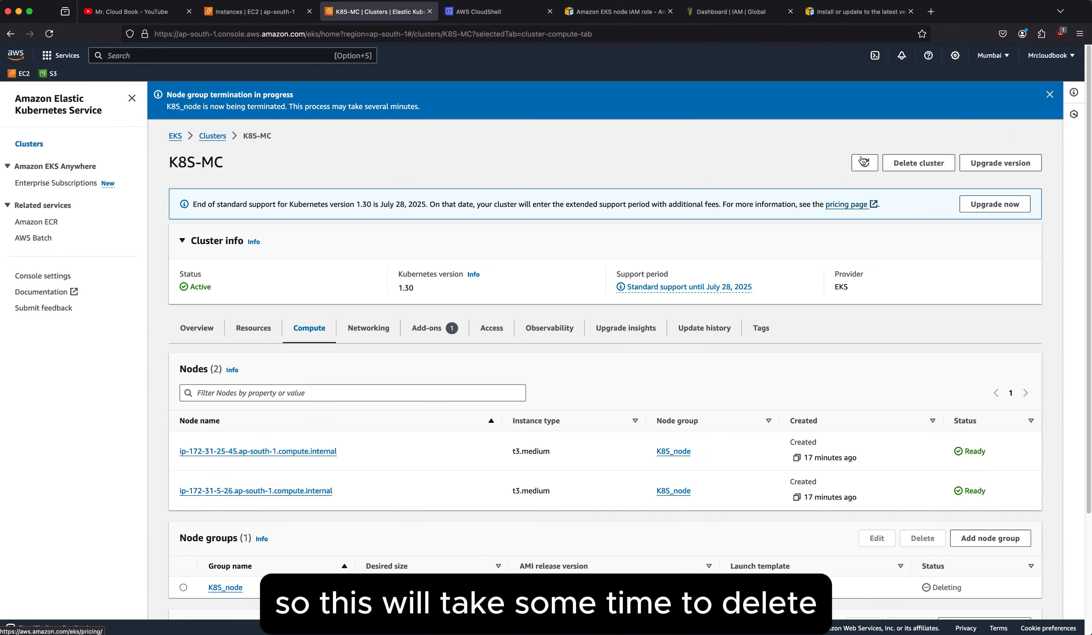
{"action": "left_click", "coordinate": [863, 161]}
{"action": "scroll", "coordinate": [649, 386], "scroll_direction": "down", "scroll_amount": 1}
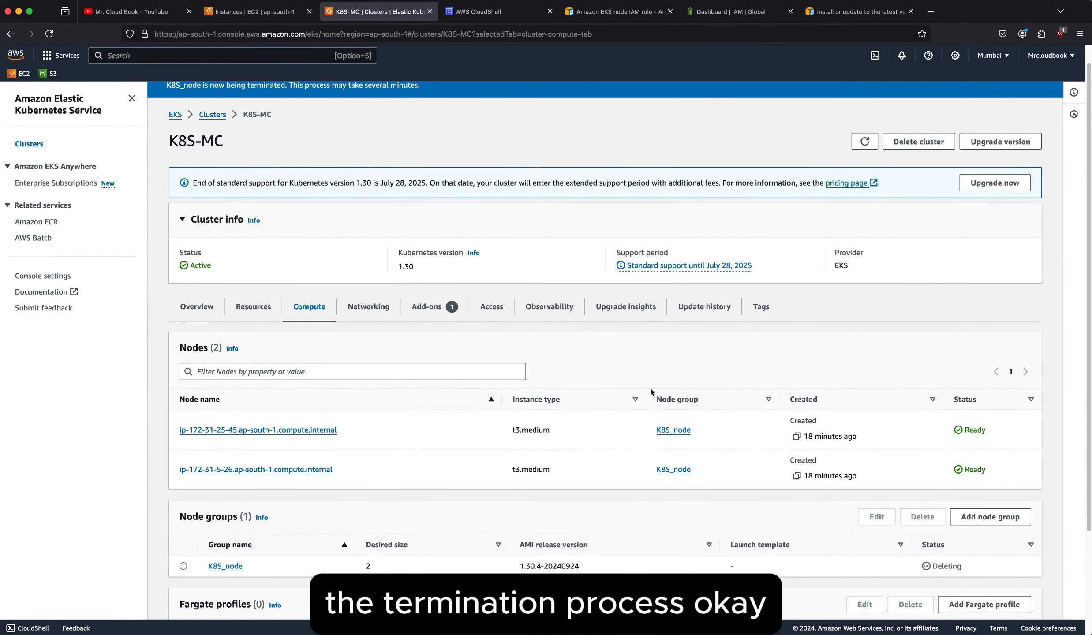
{"action": "scroll", "coordinate": [649, 386], "scroll_direction": "up", "scroll_amount": 1}
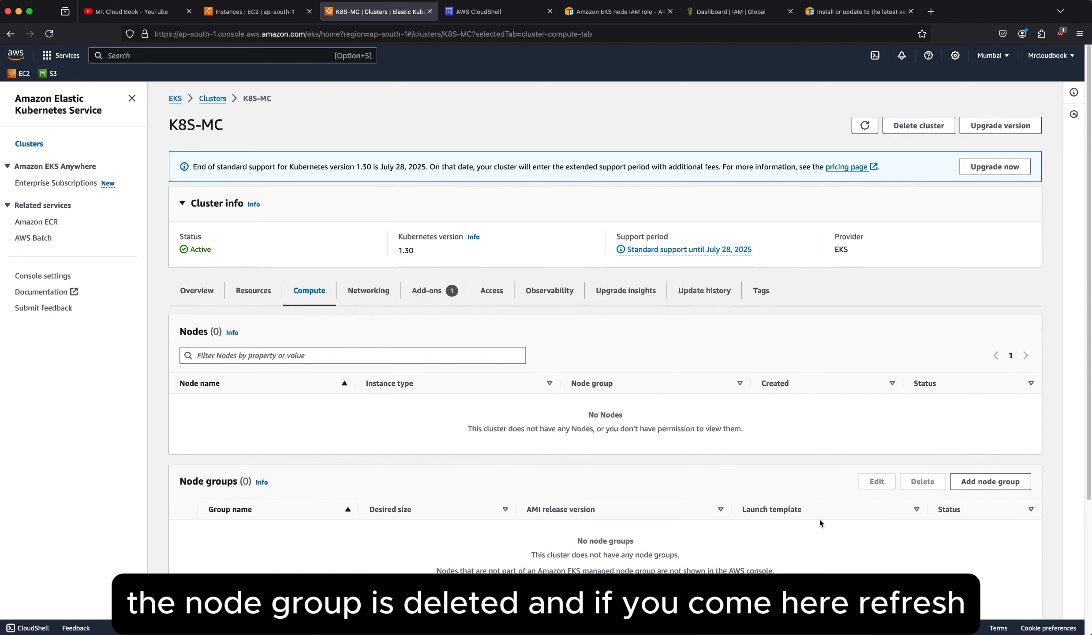
Refresh the EC2 instances list to check which instances are running, and return to the K8S-MC cluster page.
{"action": "left_click", "coordinate": [234, 9]}
{"action": "left_click", "coordinate": [734, 95]}
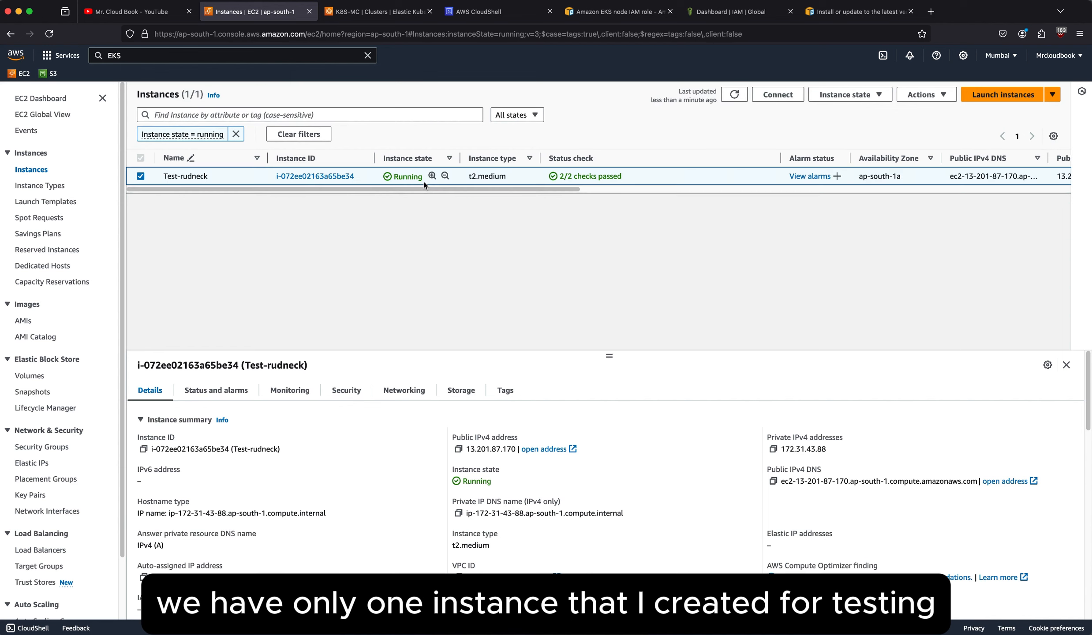
{"action": "left_click", "coordinate": [389, 13]}
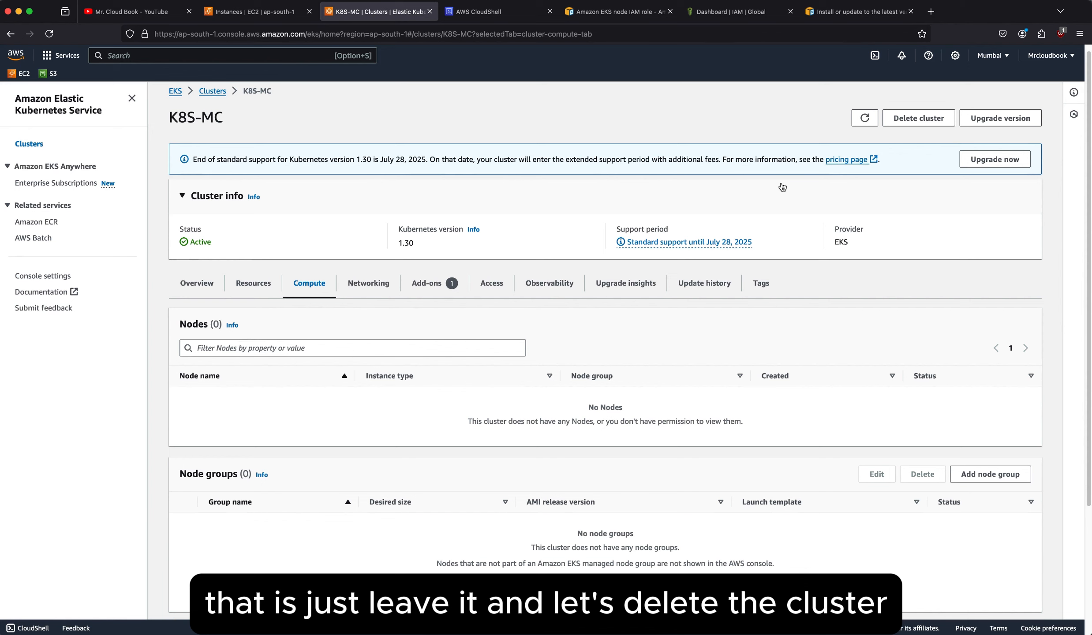
Delete the K8S-MC cluster, confirming the deletion with the name "K8S-MC".
{"action": "left_click", "coordinate": [919, 118]}
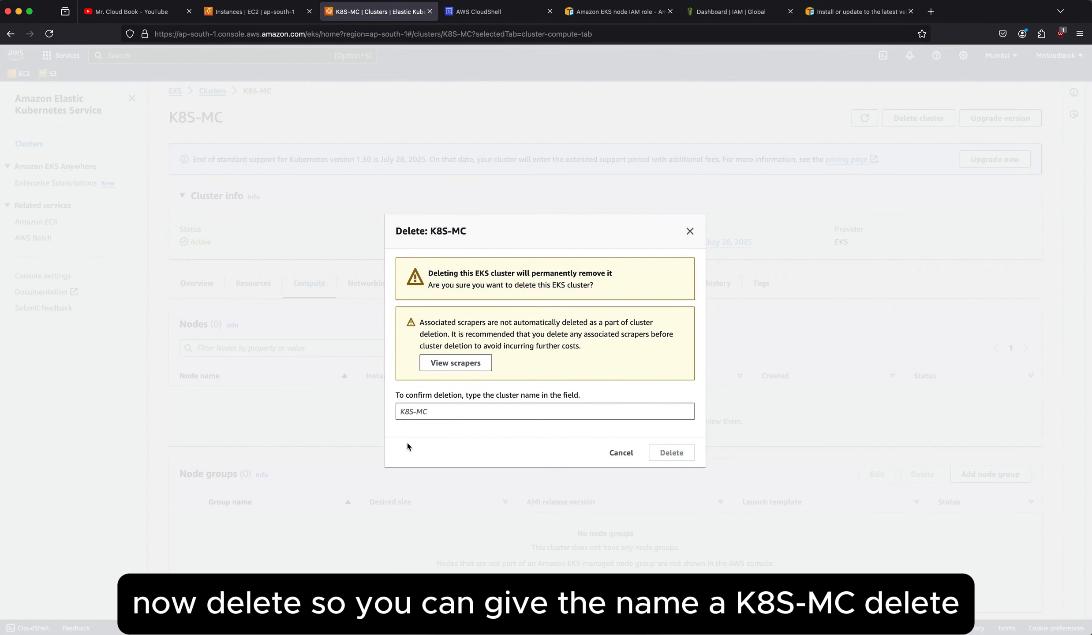
{"action": "left_click", "coordinate": [416, 412]}
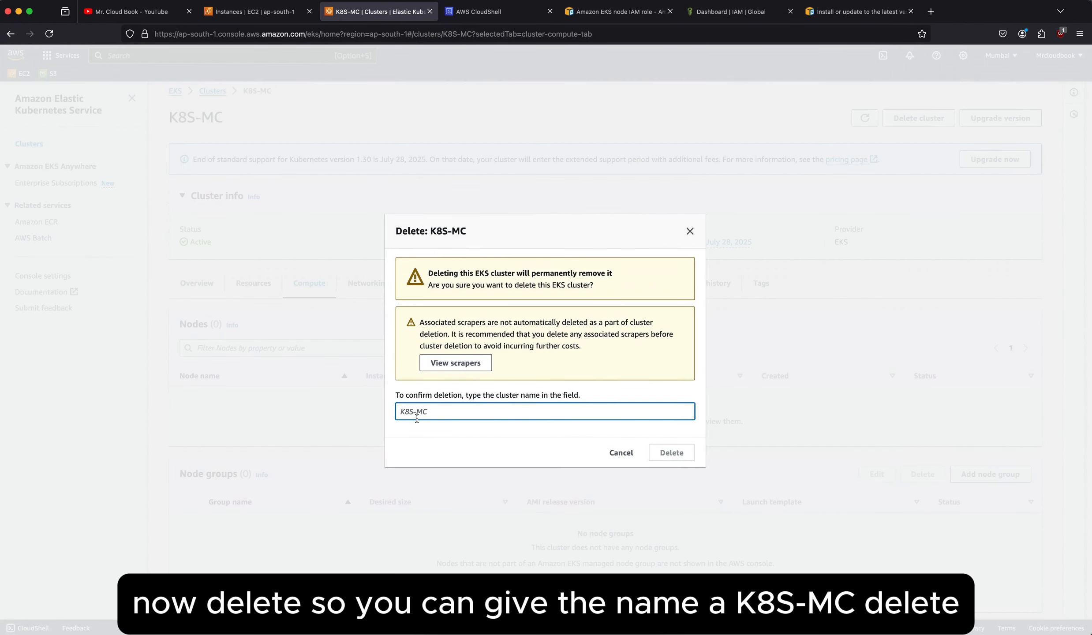
{"action": "type", "text": "K8S-MC"}
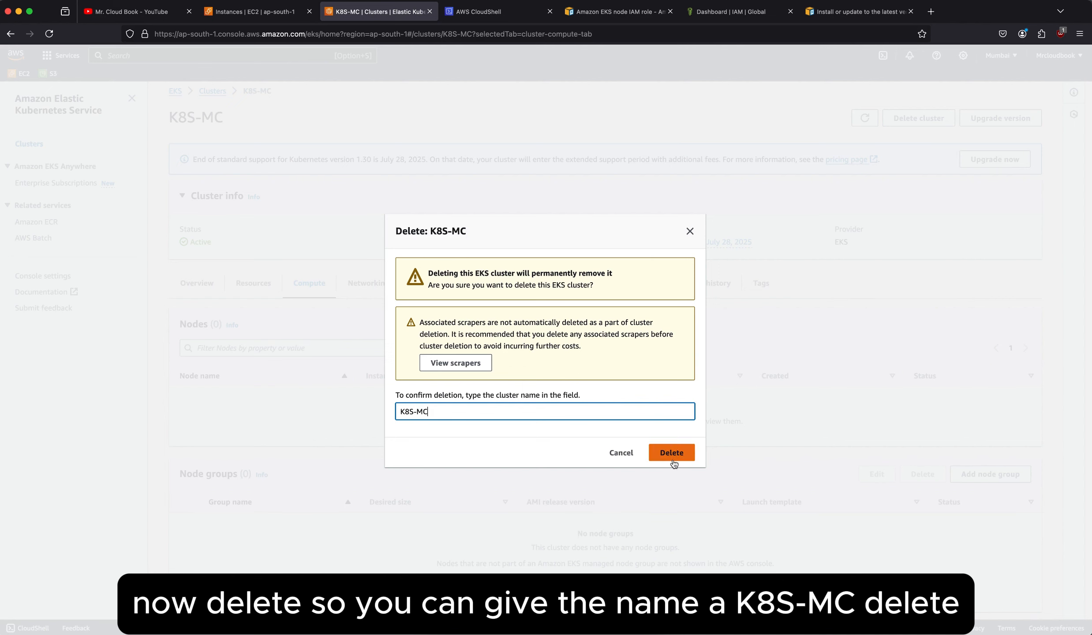
{"action": "left_click", "coordinate": [671, 453]}
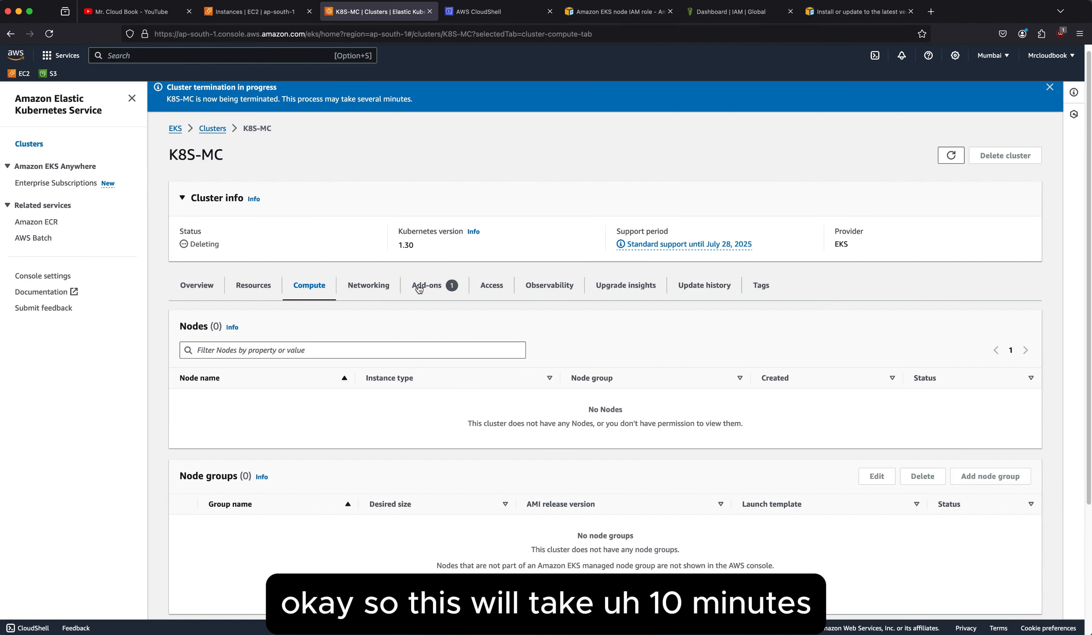
Open the IAM roles list and select the roles node_k8s and EKS_MC for deletion.
{"action": "left_click", "coordinate": [731, 11]}
{"action": "left_click", "coordinate": [24, 258]}
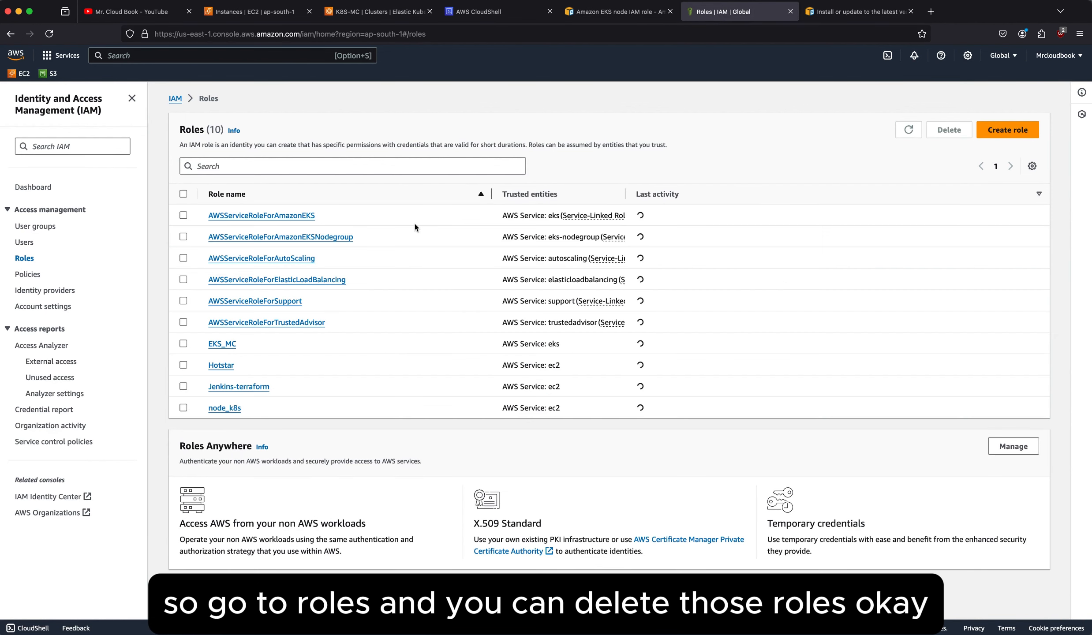
{"action": "left_click", "coordinate": [183, 408]}
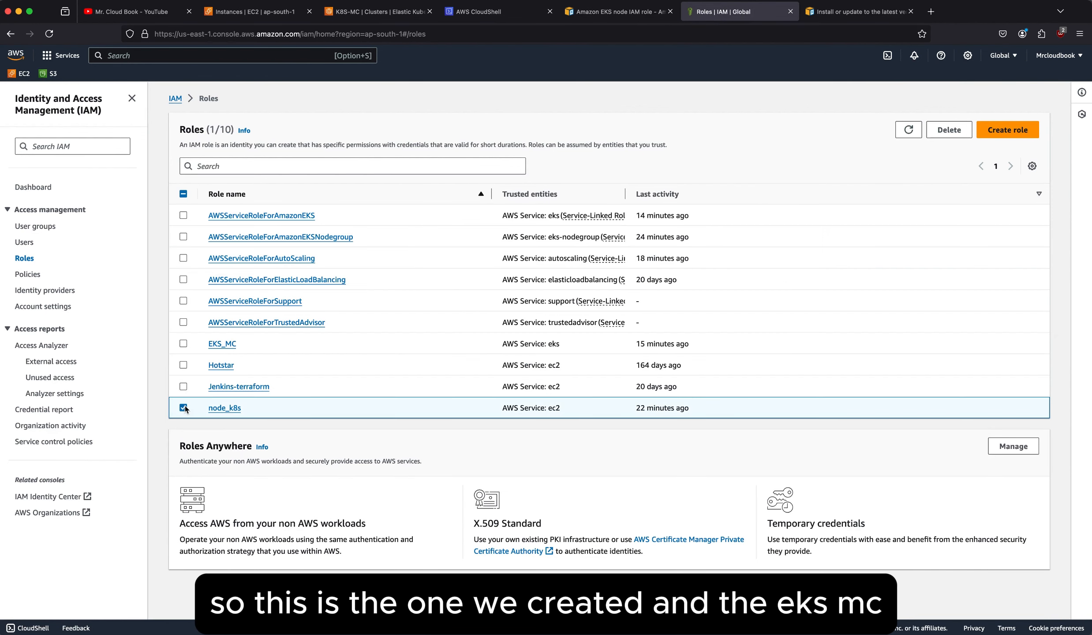
{"action": "left_click", "coordinate": [184, 344]}
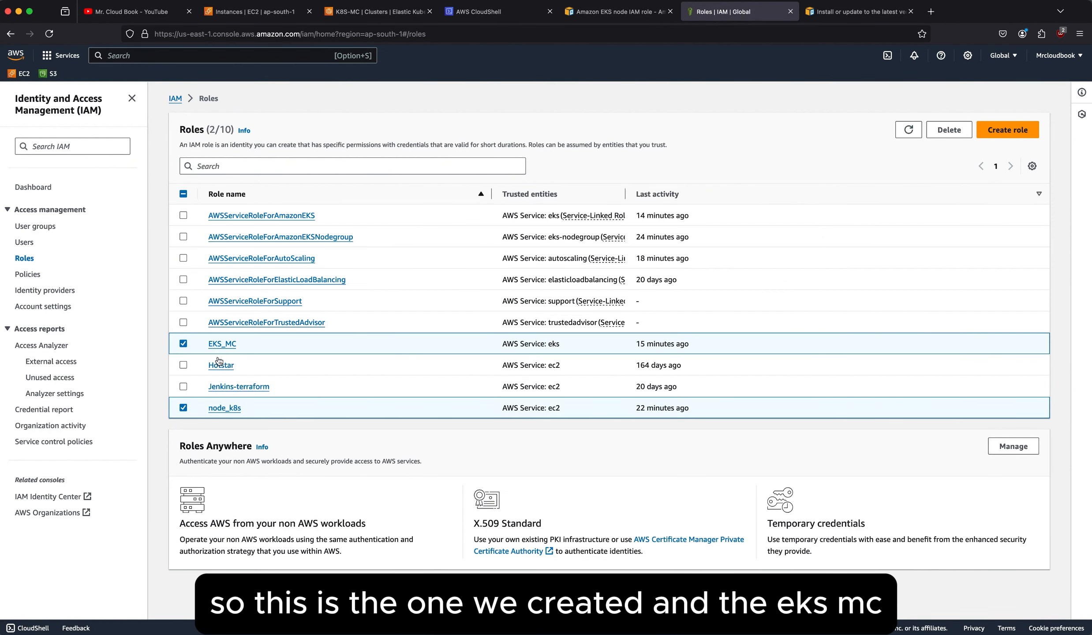